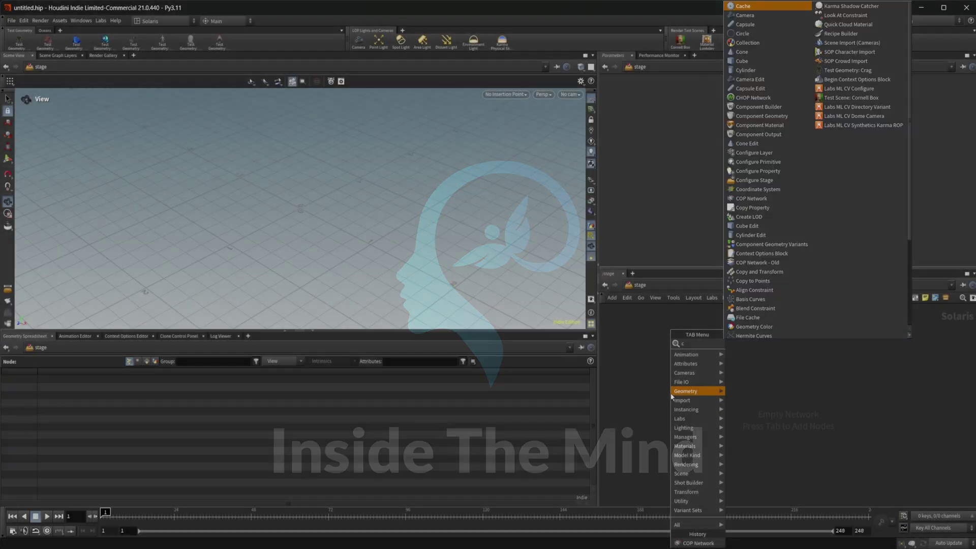
Add a COP Network node to the stage network.
text(op)
key(Return)
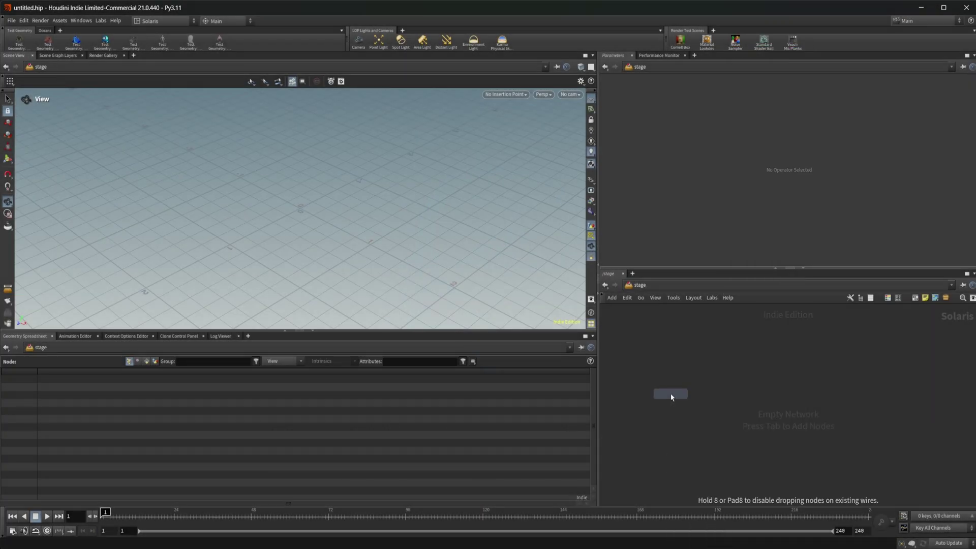
click(671, 396)
Add a Flow Block to the COP network.
key(Tab)
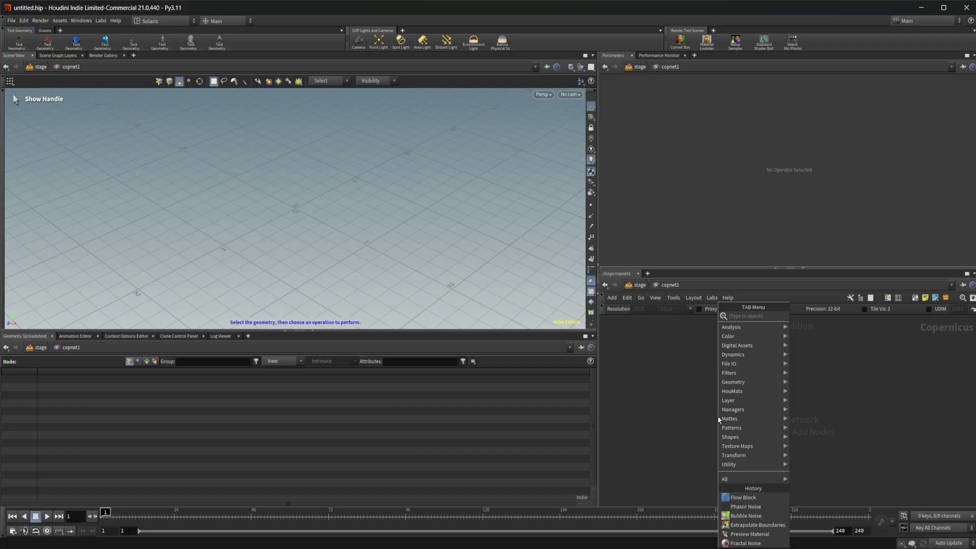
text(flo)
key(Return)
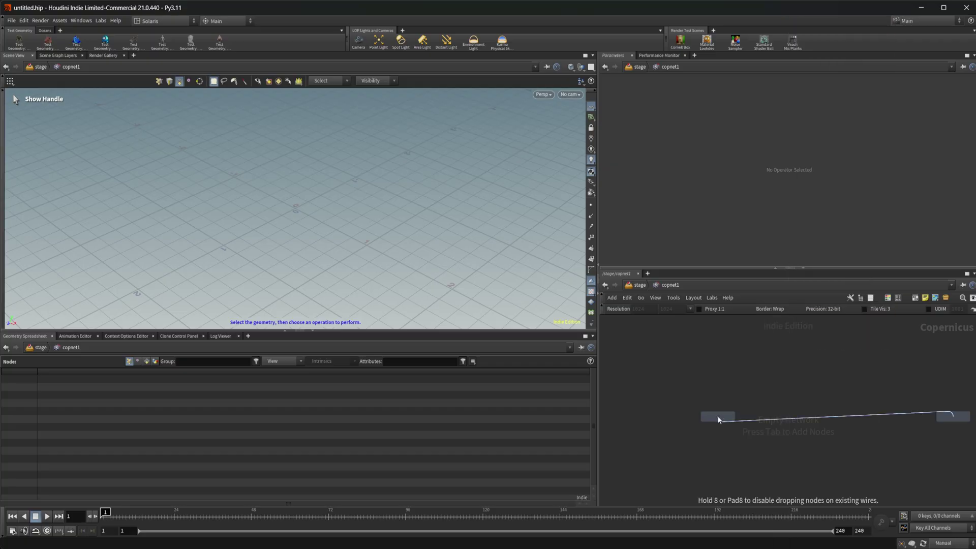
click(718, 420)
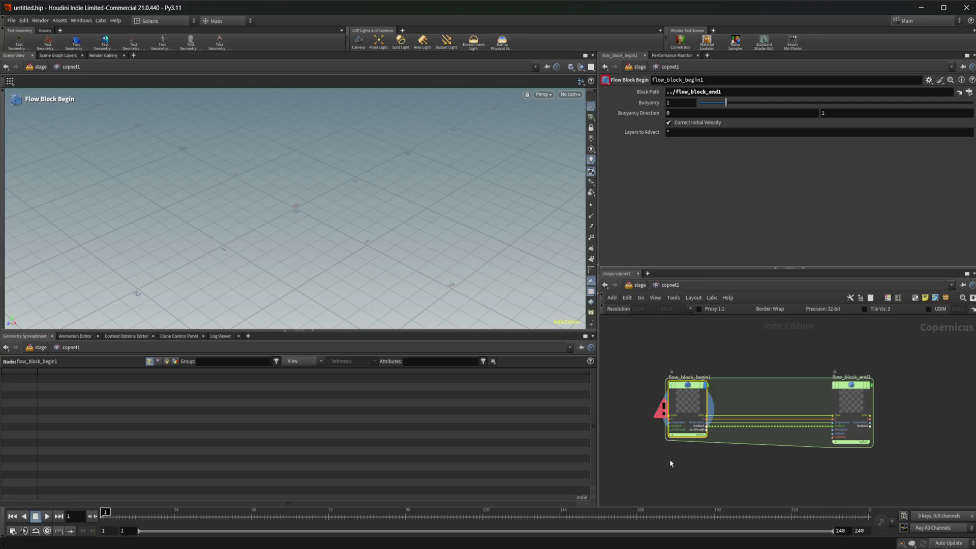
Add a Fractal Noise node in front of the Flow Block Begin node.
middle_drag(651, 455, 724, 468)
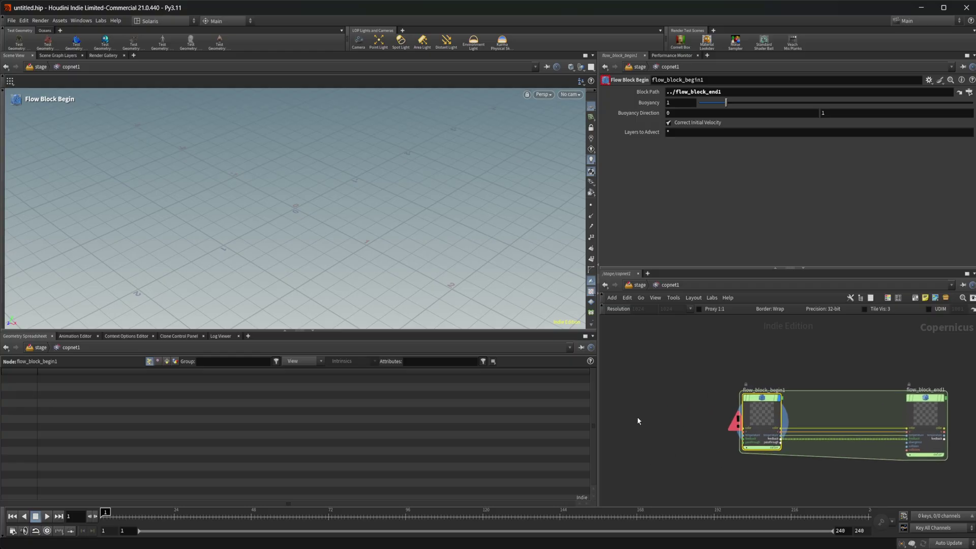
key(Tab)
key(Escape)
scroll(730, 428, up, 5)
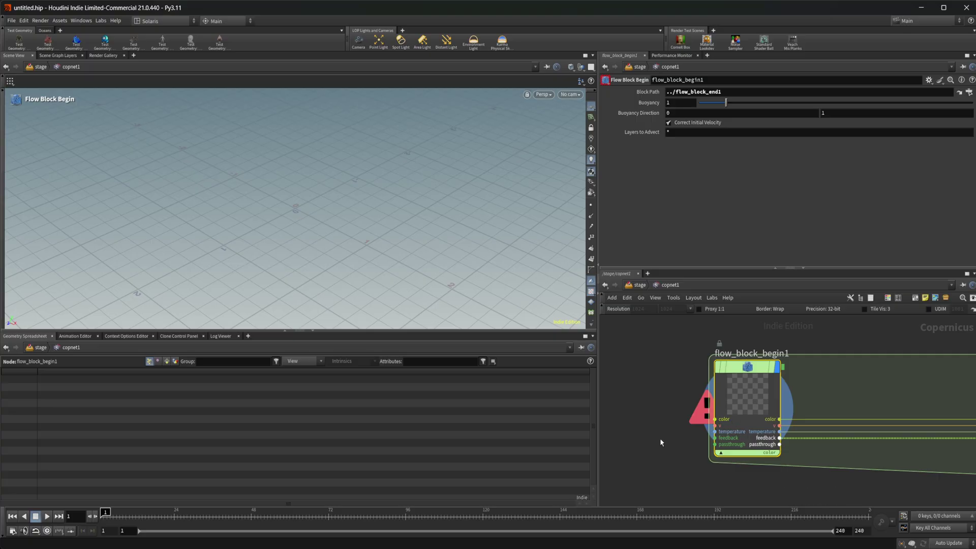
scroll(660, 438, down, 2)
key(Tab)
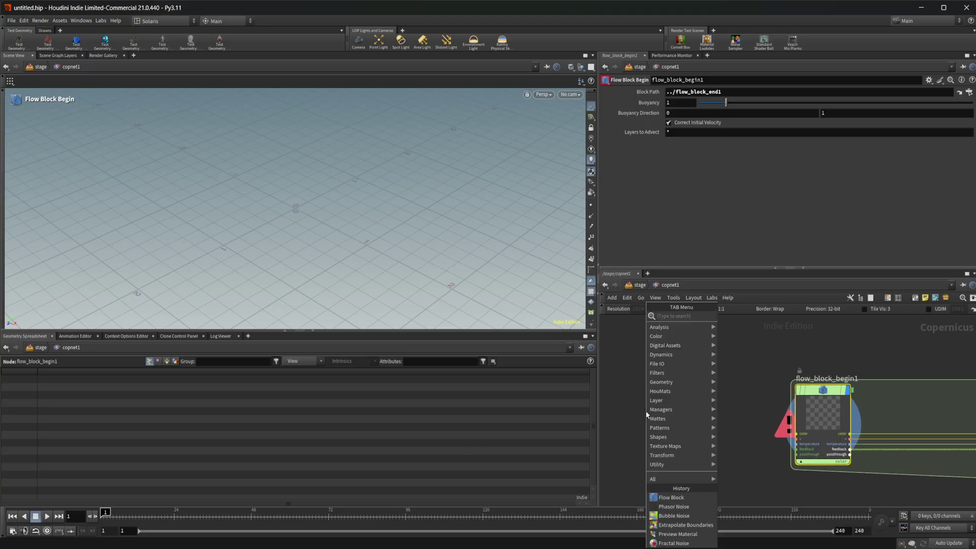
text(frac)
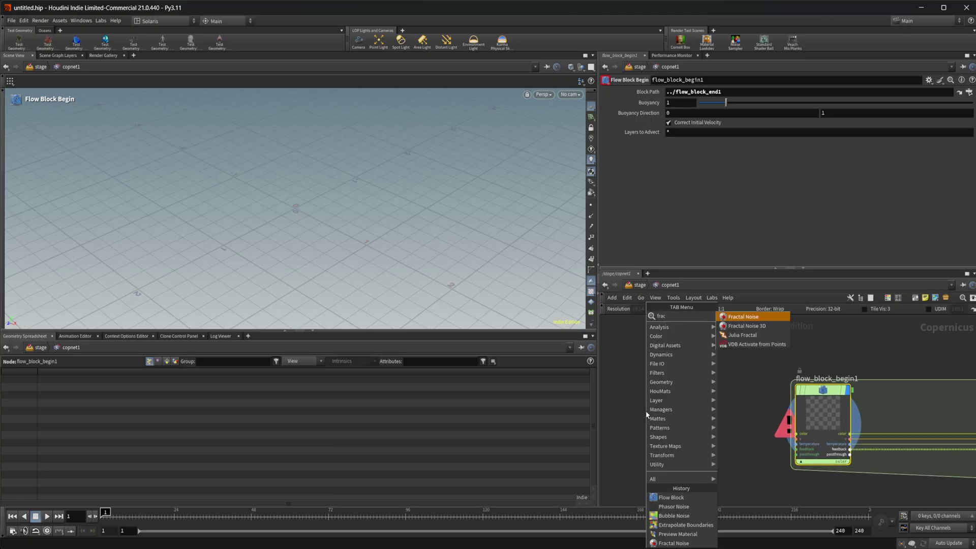
key(Return)
click(657, 413)
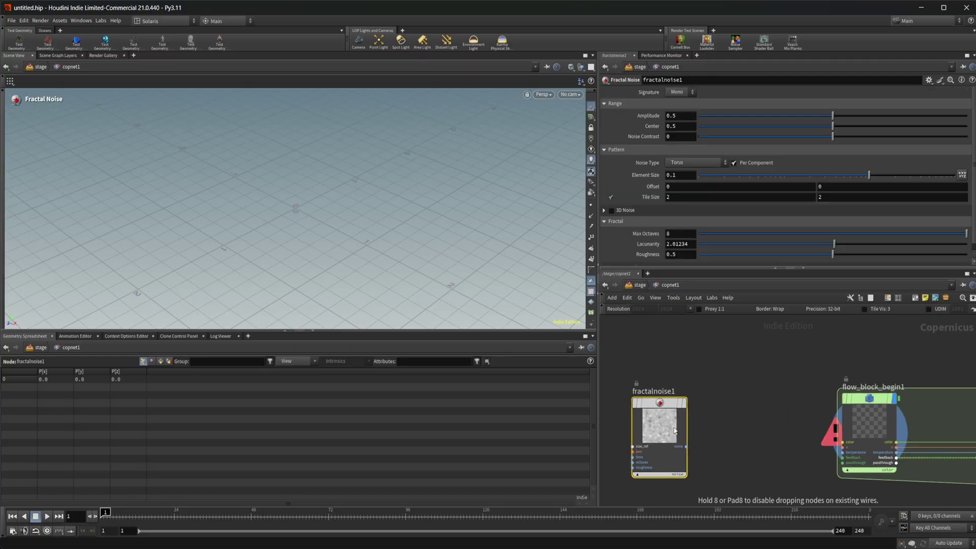
key(Tab)
text(rgb t)
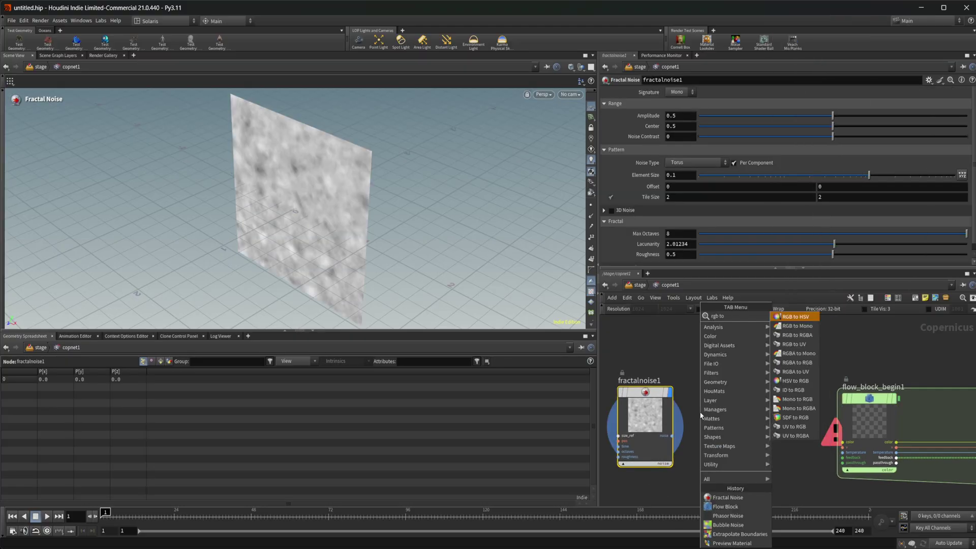
text(o)
key(BackSpace)
key(BackSpace)
key(BackSpace)
key(BackSpace)
key(BackSpace)
key(BackSpace)
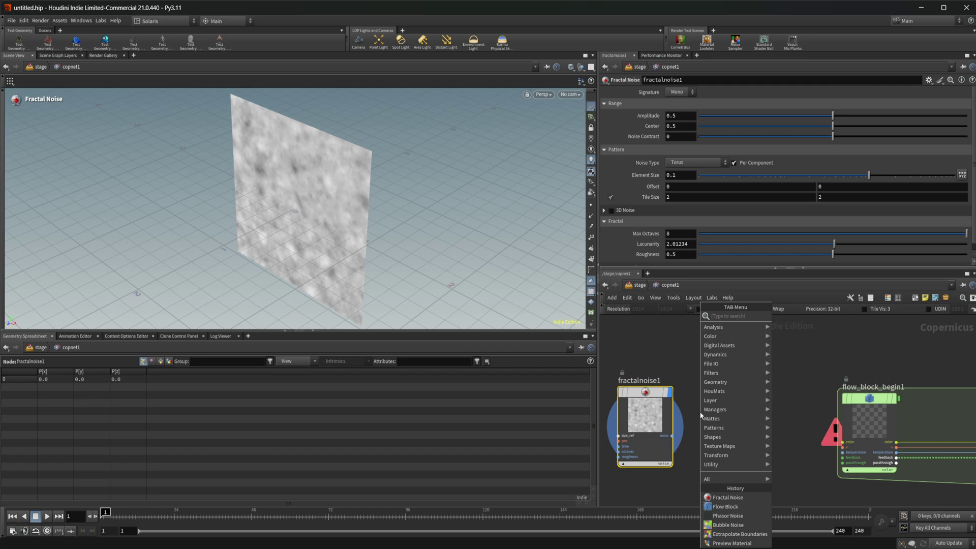
Add a Mono to RGB node and wire it between the Fractal Noise output and the Flow Block Begin color input.
text(mono t)
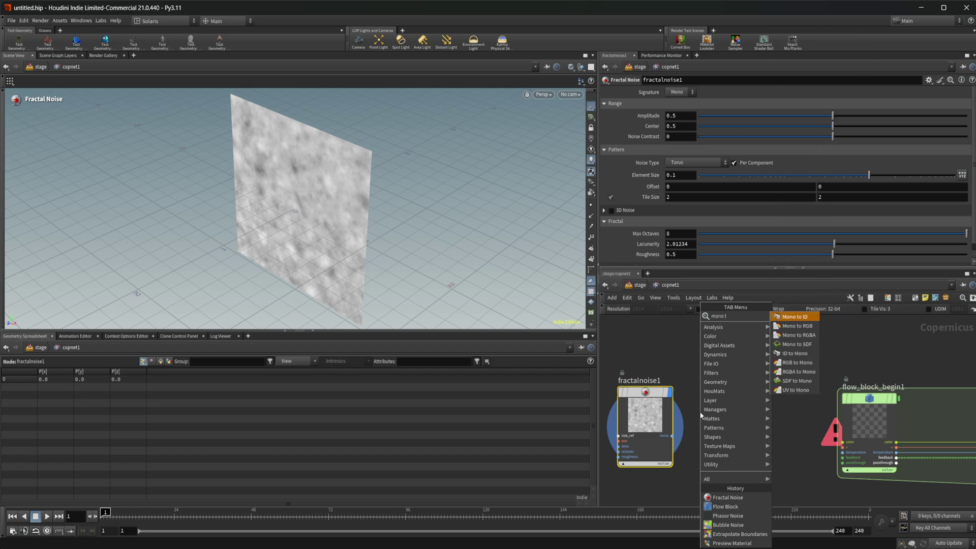
key(Down)
key(Return)
click(728, 416)
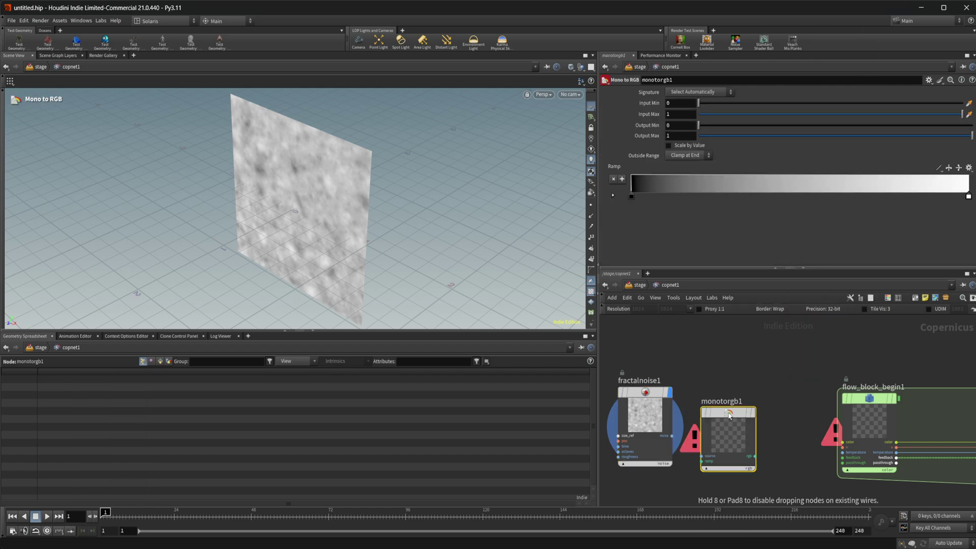
drag(671, 436, 701, 455)
drag(725, 429, 842, 442)
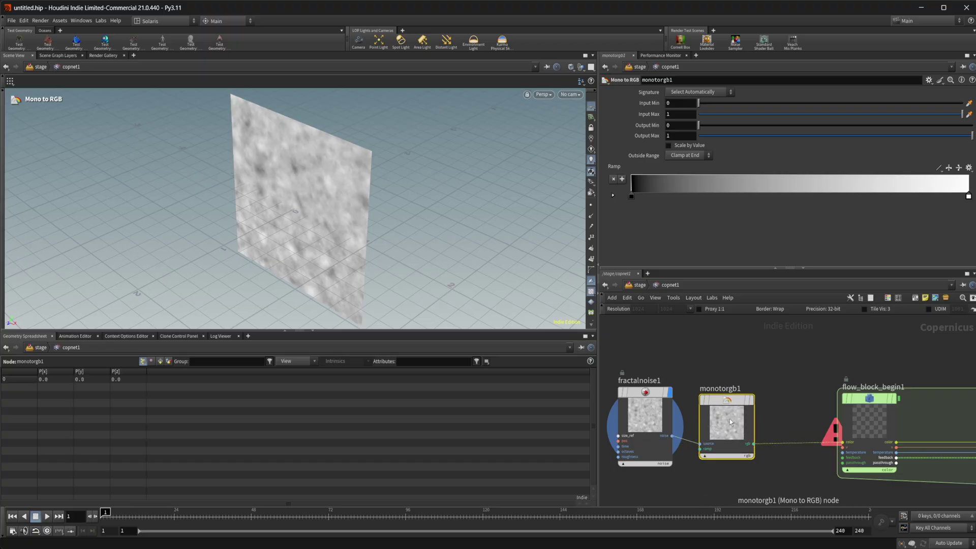
Apply the Magma preset to the color ramp of the Mono to RGB node.
middle_drag(790, 415, 777, 404)
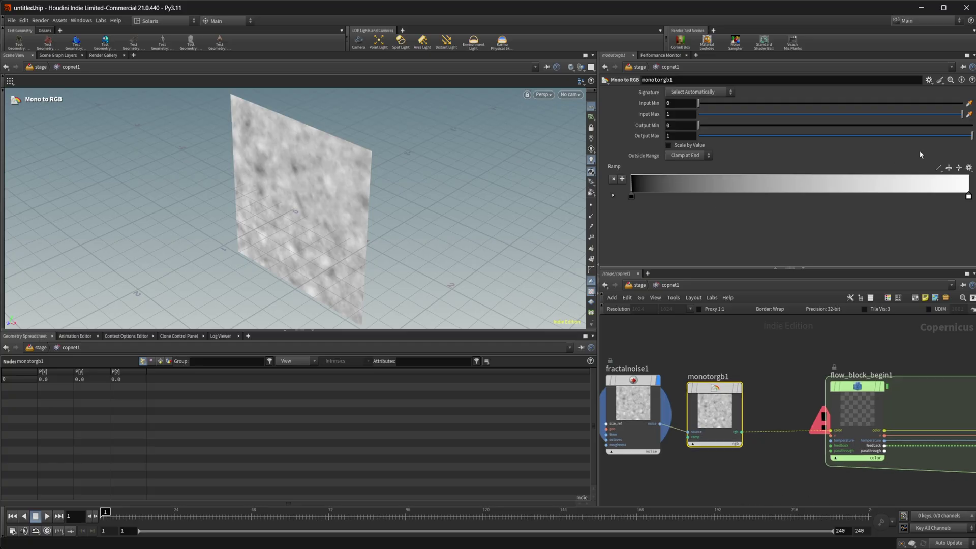
click(966, 169)
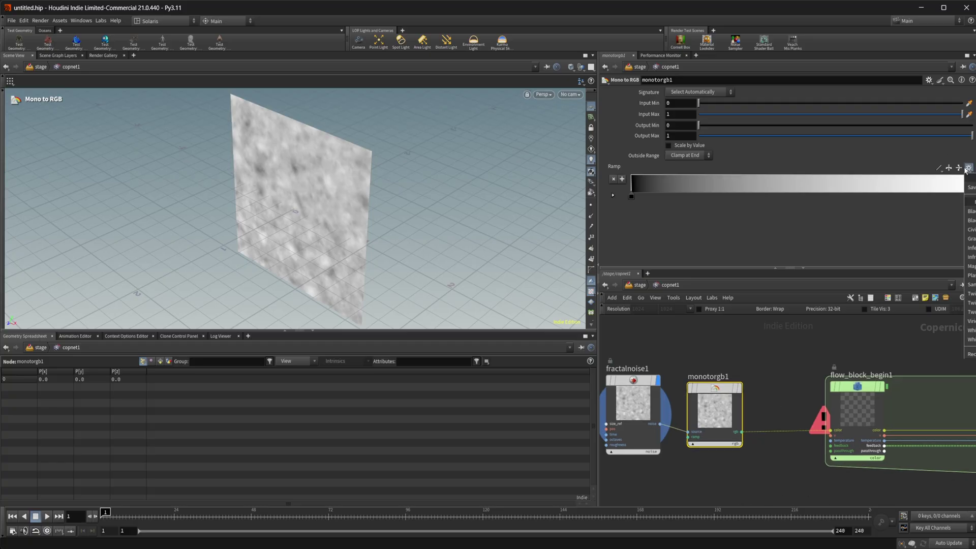
click(970, 294)
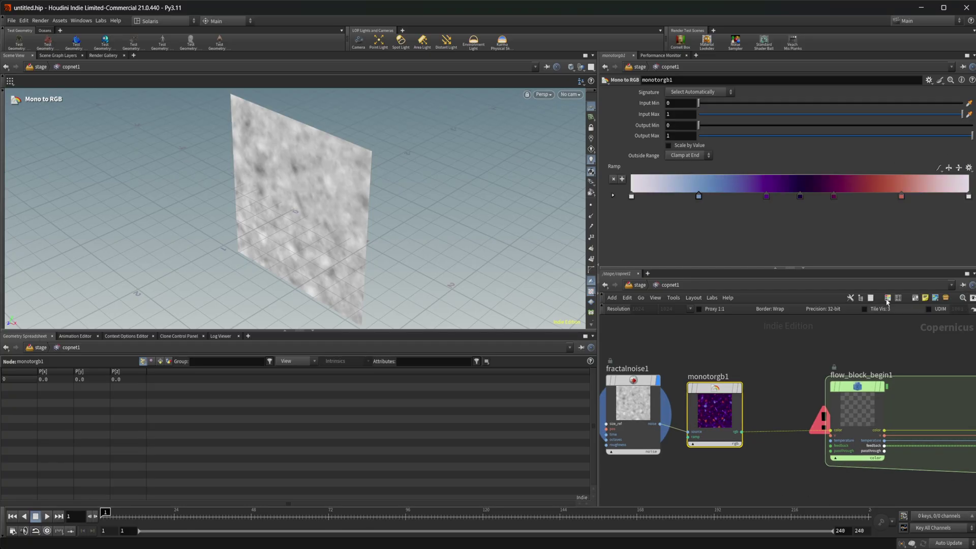
click(968, 168)
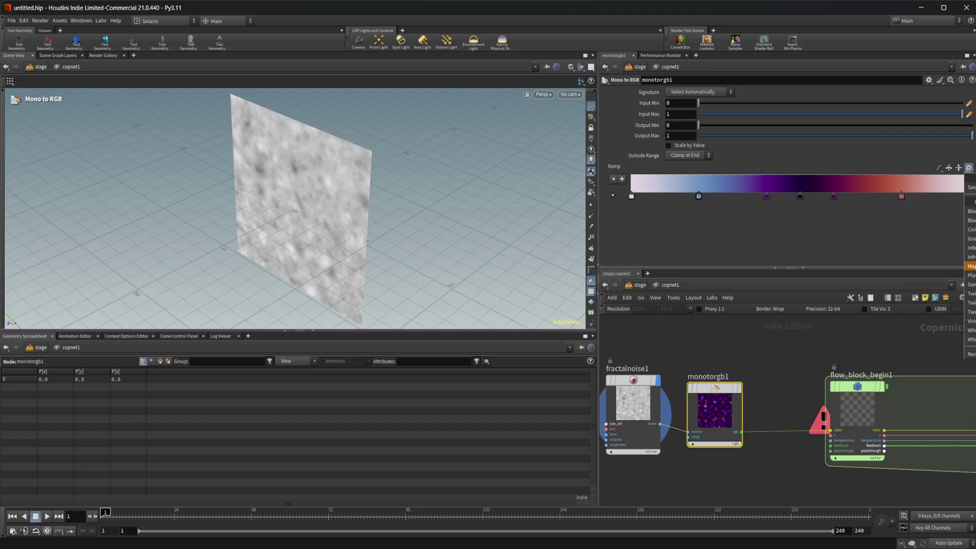
click(970, 266)
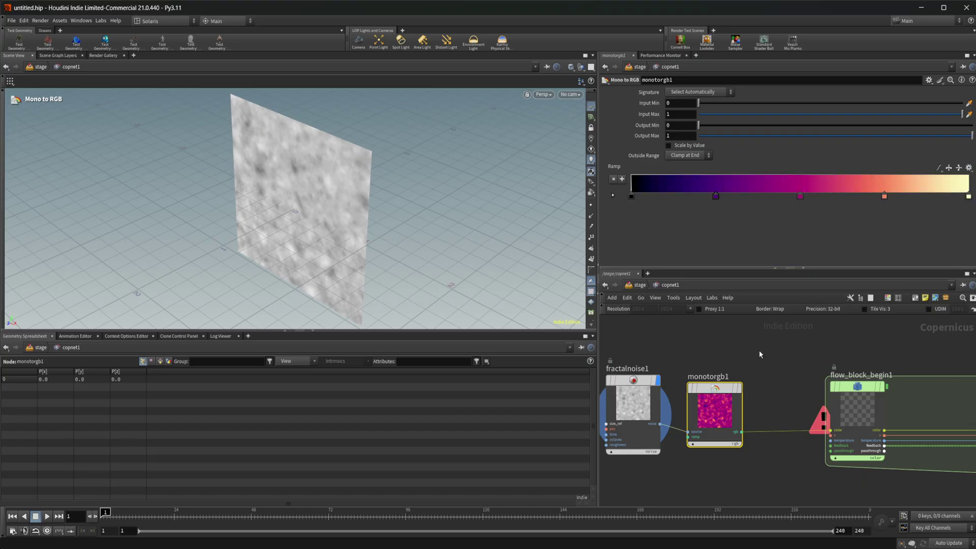
Move the Fractal Noise node away from Mono to RGB and display the colored result face-on in the viewport.
middle_drag(708, 465, 748, 463)
drag(672, 388, 641, 381)
middle_drag(742, 493, 733, 465)
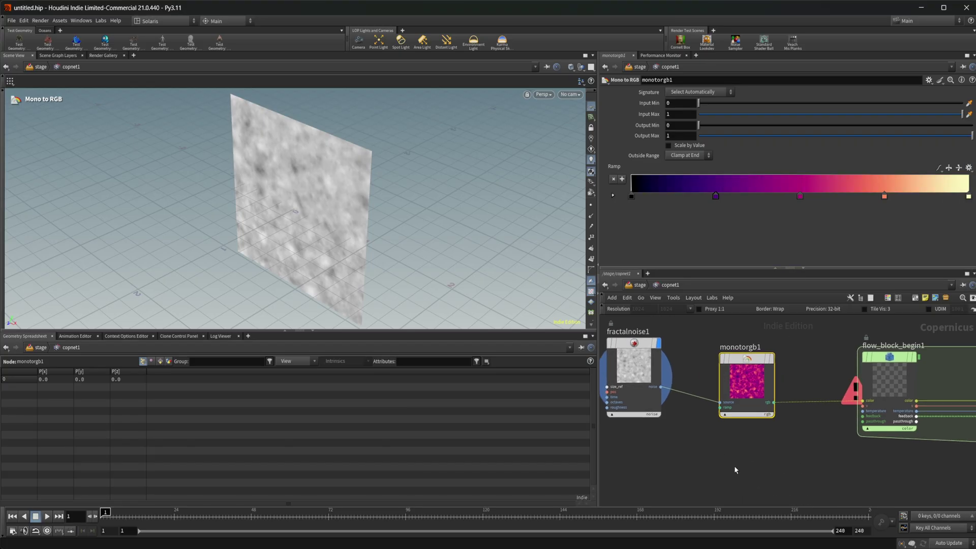
key(r)
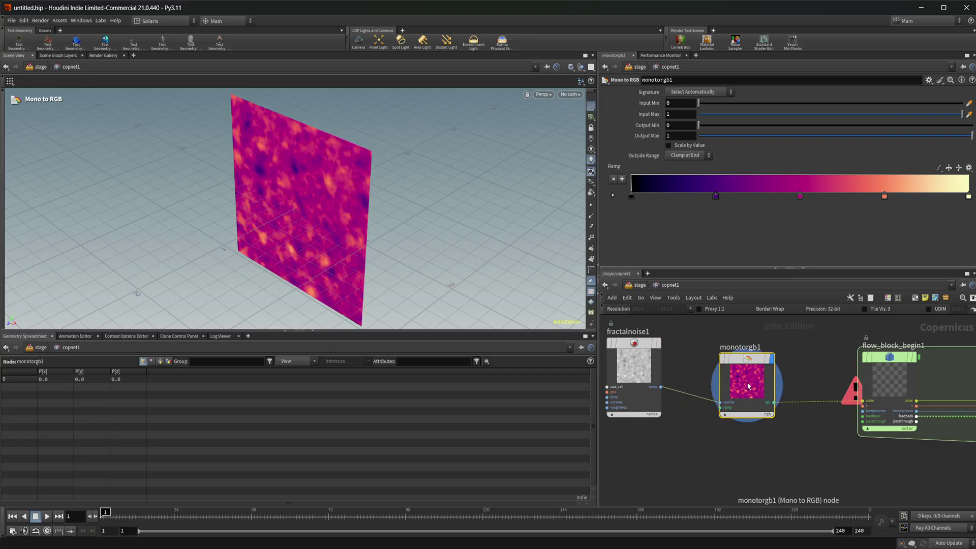
alt+drag(229, 239, 325, 234)
alt+right_drag(326, 234, 330, 189)
Set the Fractal Noise element size to about 0.161, offset to 22.6 and 19, amplitude to 0.766 and center to 0.398.
click(636, 370)
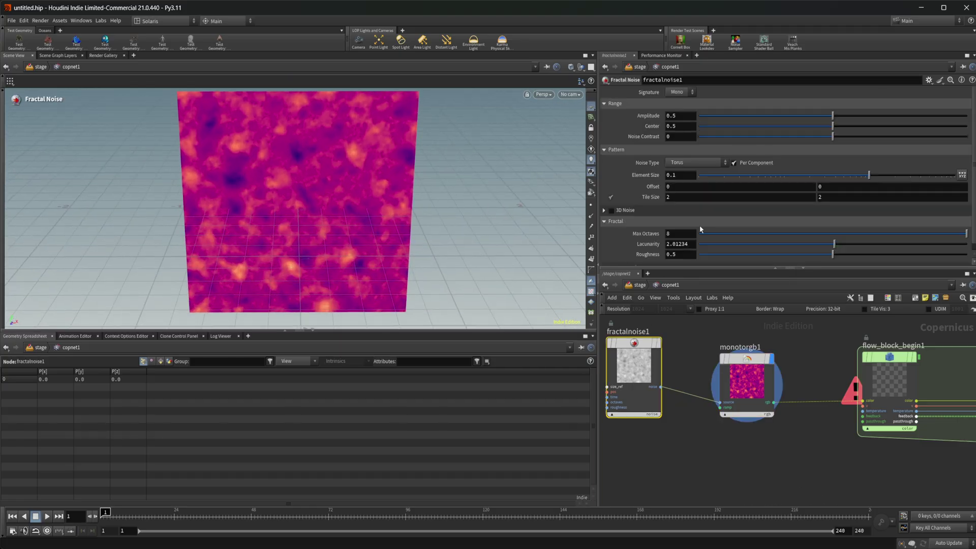
drag(868, 175, 885, 182)
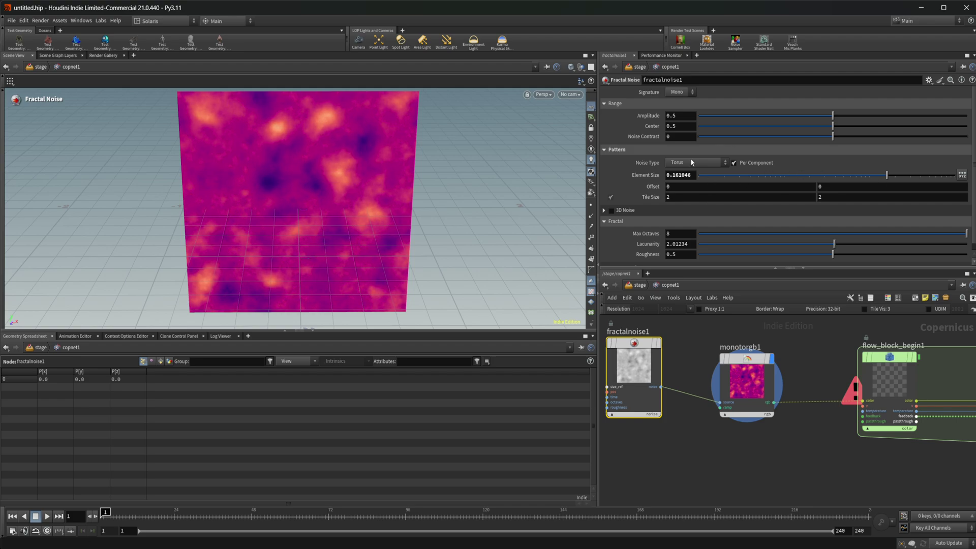
middle_drag(654, 187, 730, 206)
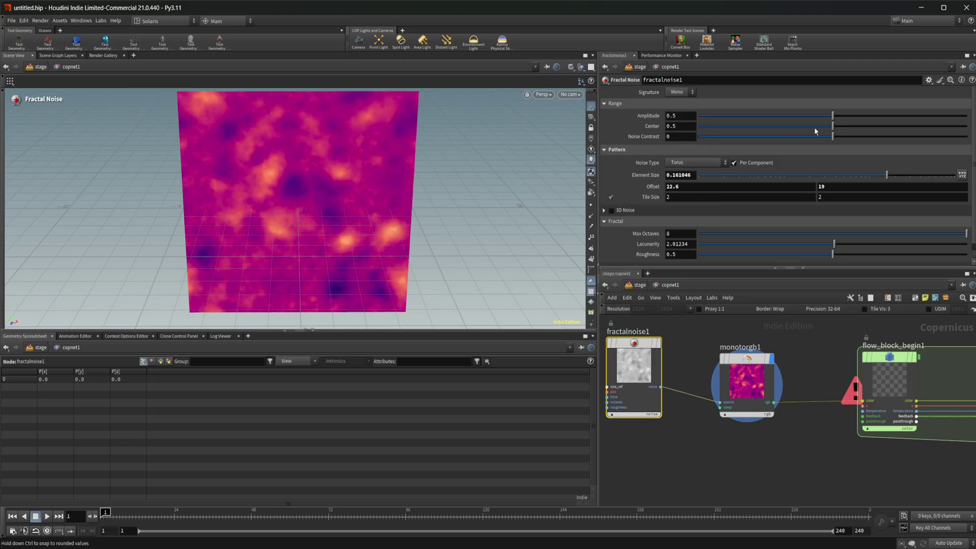
drag(832, 126, 904, 117)
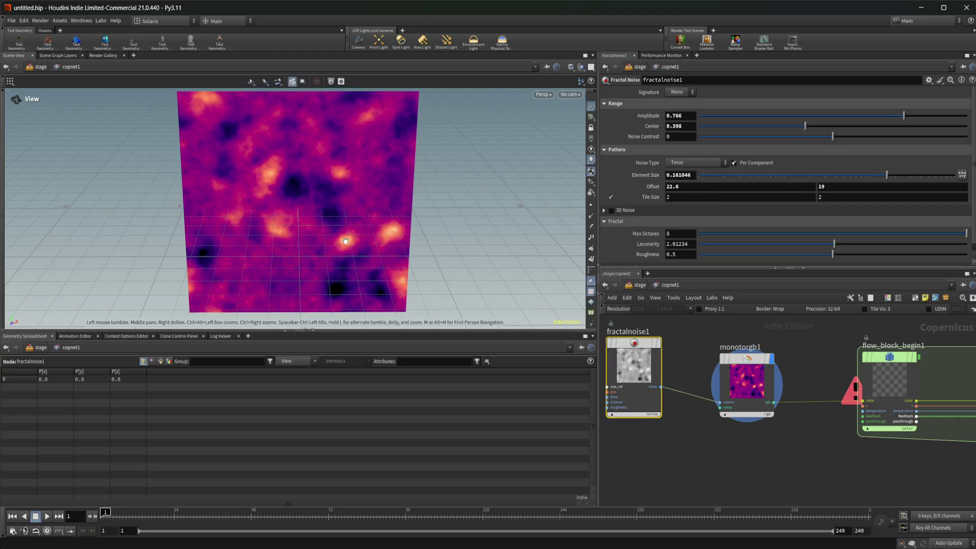
alt+drag(265, 181, 283, 183)
Add an SDF to Mono node below the Mono to RGB node.
middle_drag(717, 468, 696, 458)
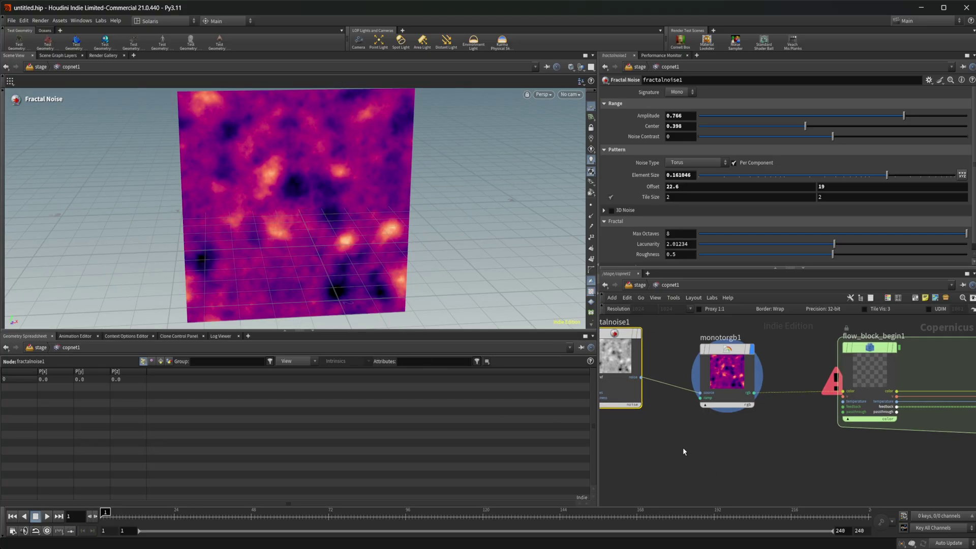
key(Tab)
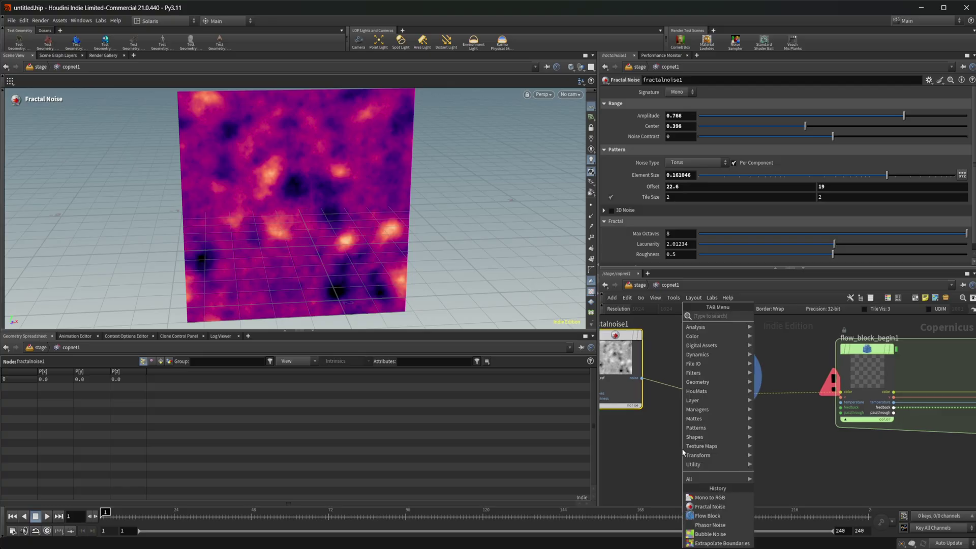
text(sdf)
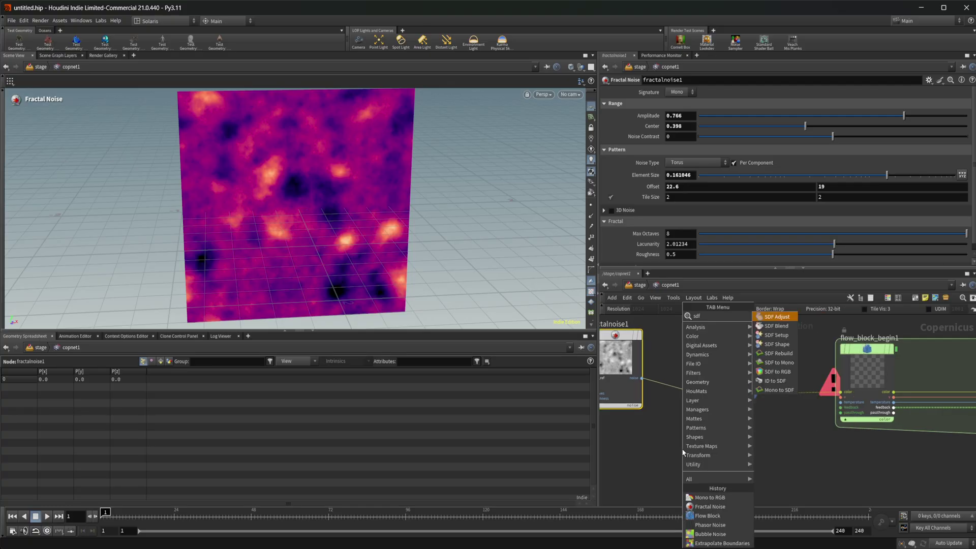
text(tom)
key(Return)
click(682, 453)
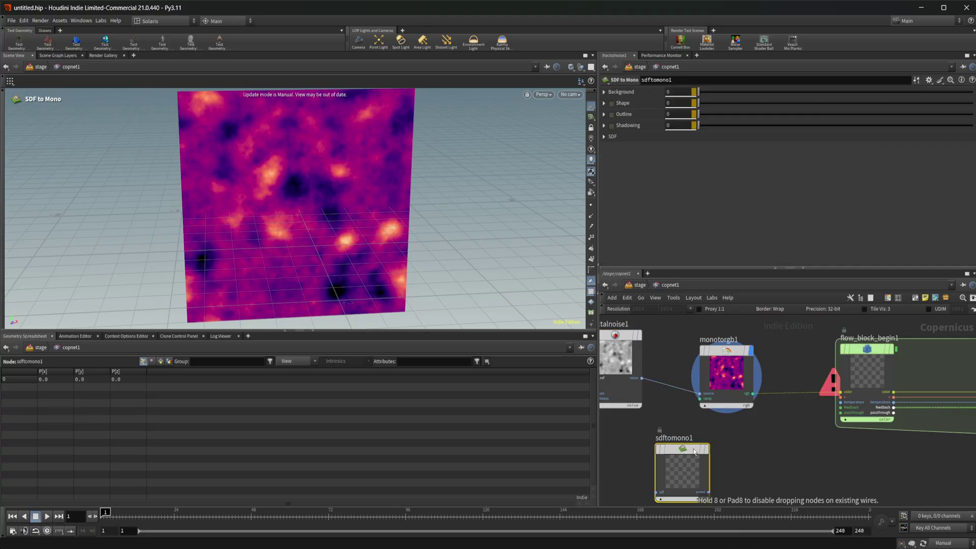
Add an SDF Shape node and wire its output into the SDF to Mono node.
middle_drag(777, 465, 762, 439)
scroll(776, 474, down, 3)
scroll(776, 474, up, 2)
drag(699, 462, 686, 432)
click(820, 432)
scroll(820, 433, up, 2)
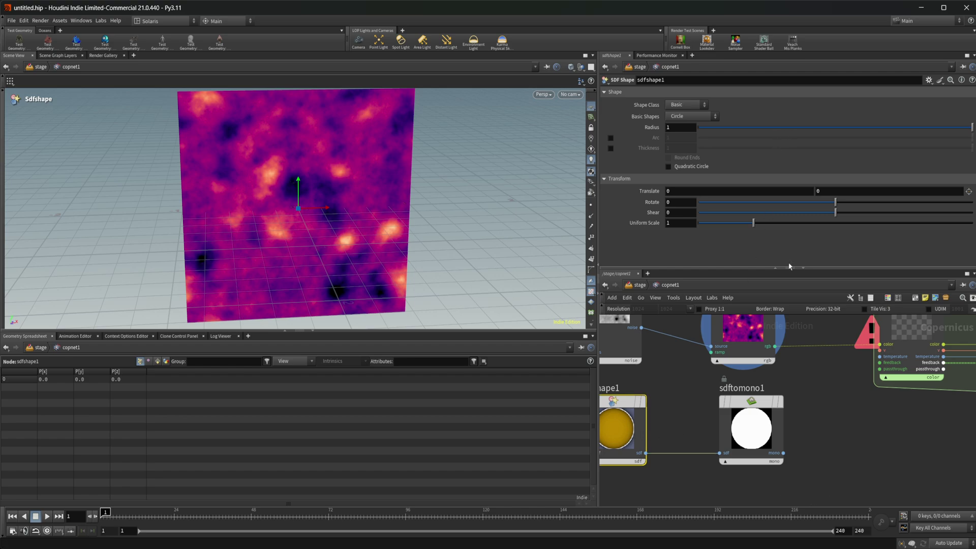
Display the SDF to Mono result and set the SDF Shape circle radius to 0.232.
click(750, 423)
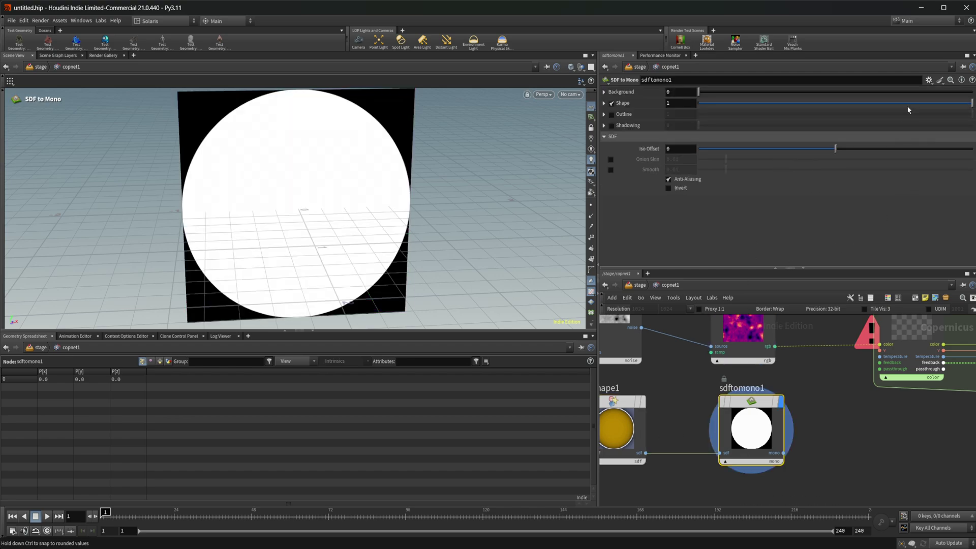
click(620, 431)
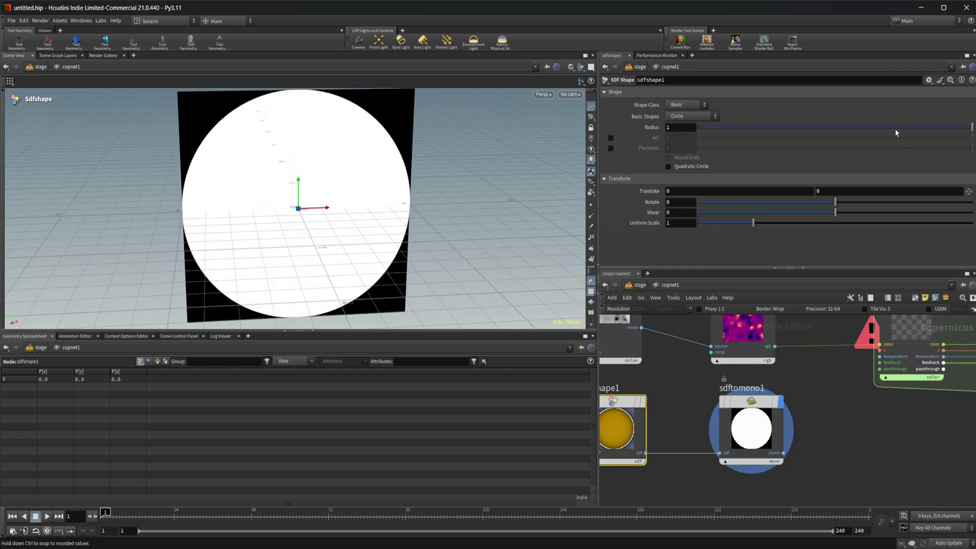
drag(894, 134, 762, 134)
Wire the SDF to Mono output into the Flow Block Begin temperature input, display that node and select Flow Block End.
middle_drag(797, 403, 753, 401)
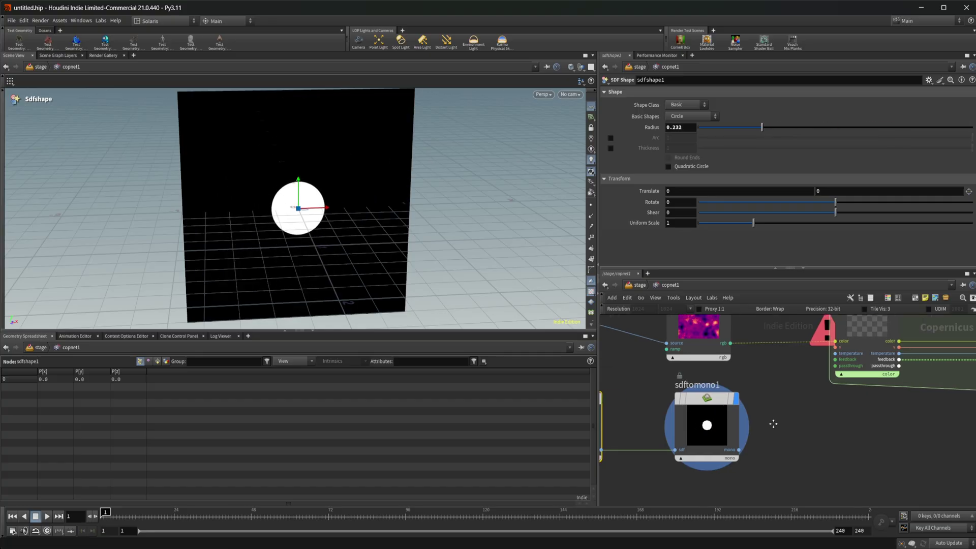
drag(738, 450, 835, 354)
scroll(736, 489, down, 3)
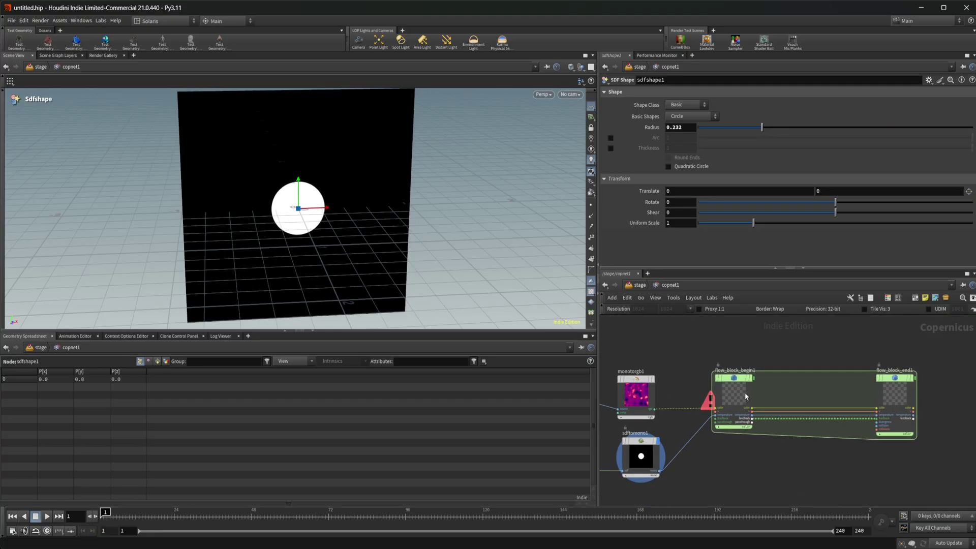
click(745, 394)
key(r)
click(895, 399)
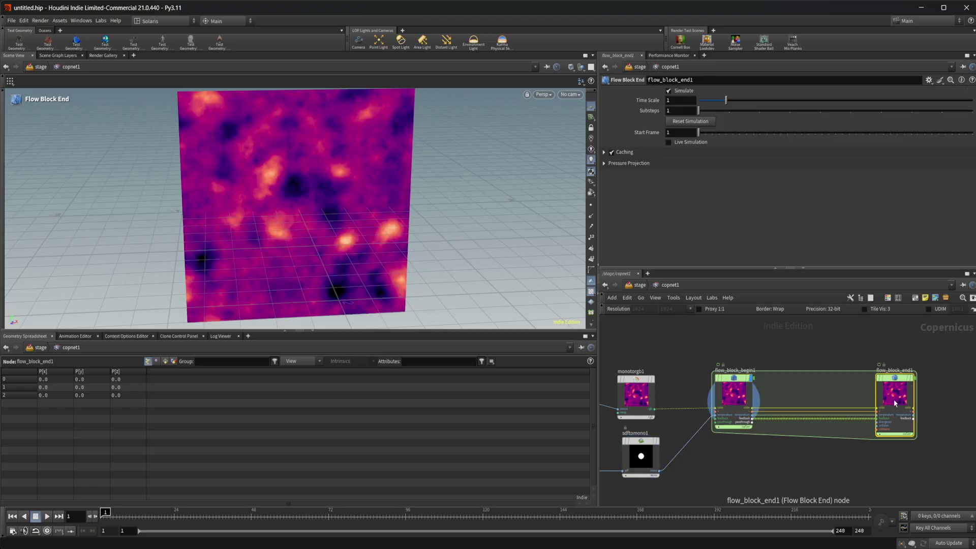
Display the Flow Block End result and play the simulation on the timeline, stopping it after a preview.
key(r)
alt+right_drag(379, 222, 340, 224)
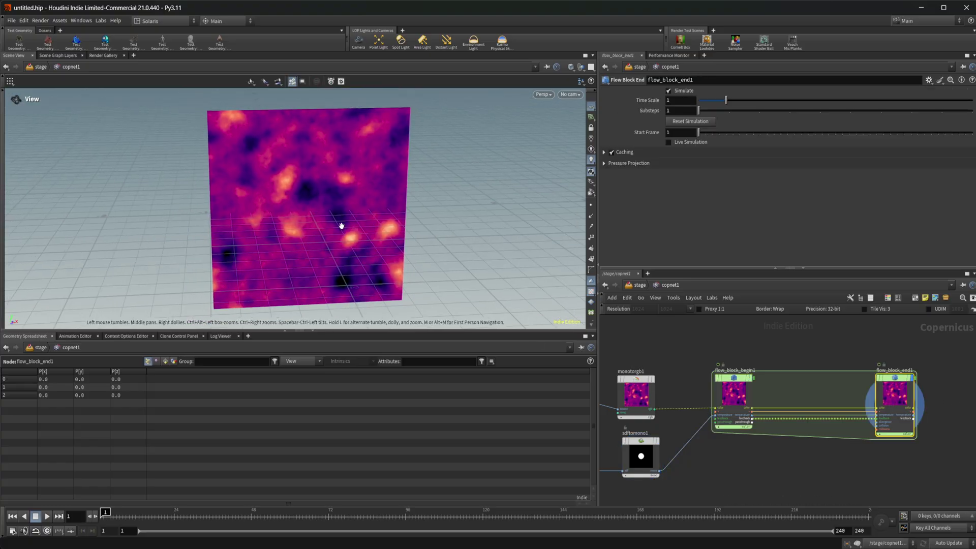
alt+drag(340, 224, 329, 229)
click(47, 516)
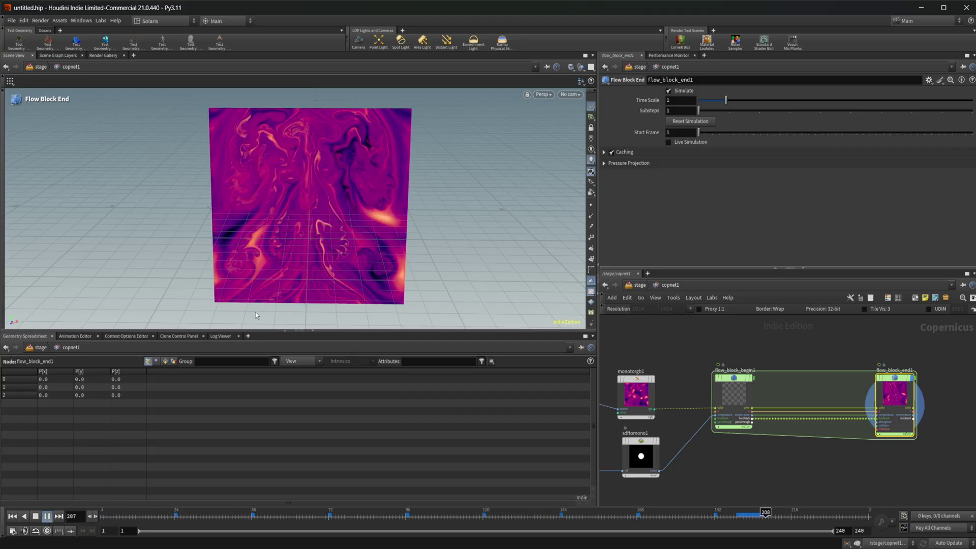
click(36, 516)
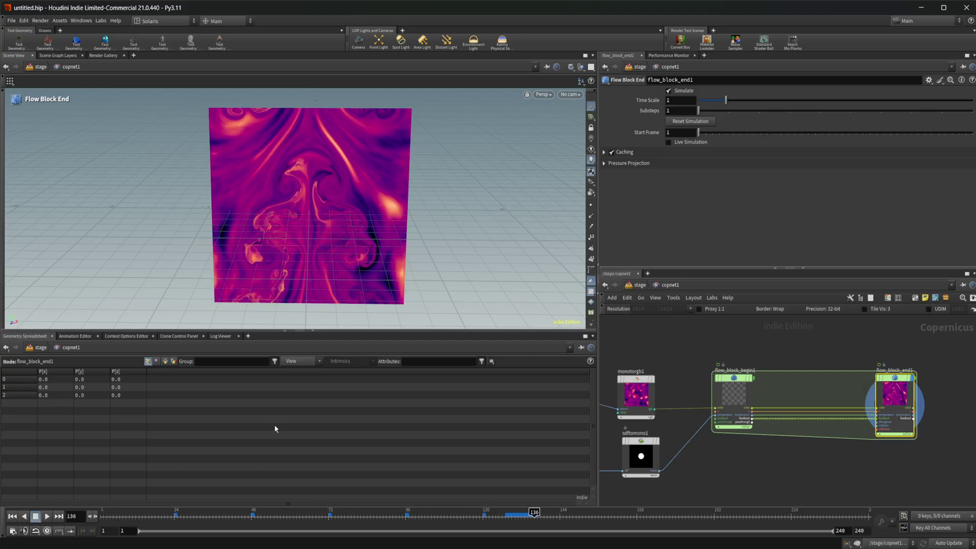
Scrub through the cached simulation frames and return to frame 1.
drag(154, 516, 585, 506)
drag(504, 510, 422, 511)
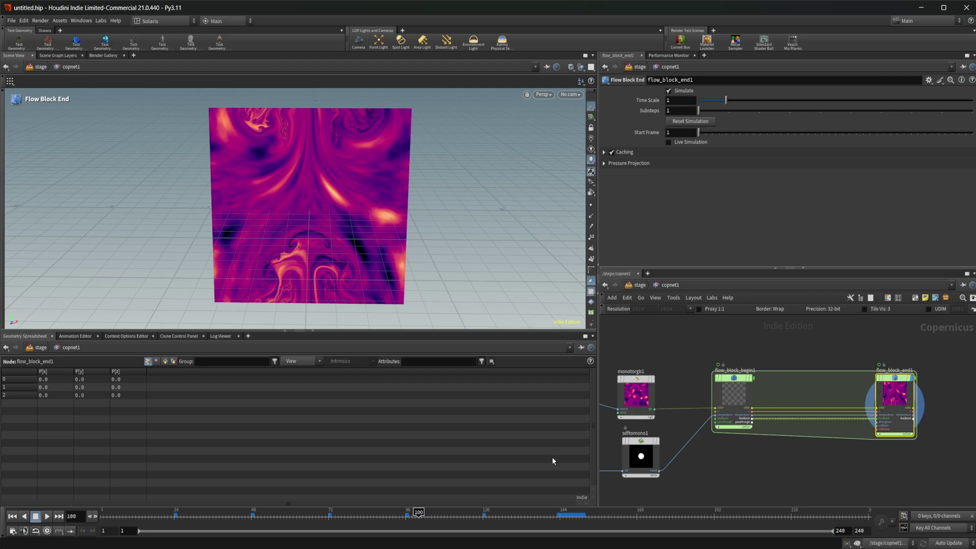
click(16, 515)
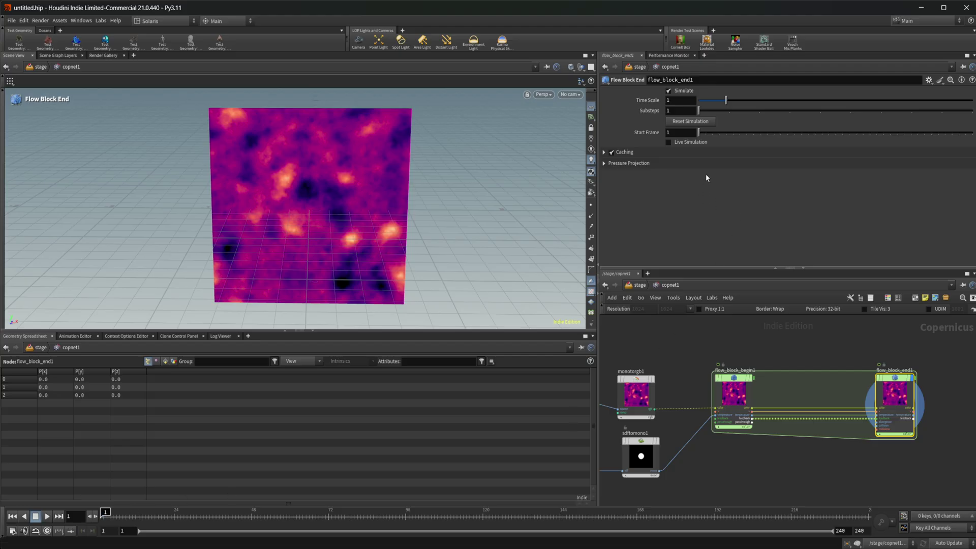
Enable Live Simulation on Flow Block End, reset the simulation, and run it live before stopping it.
click(668, 143)
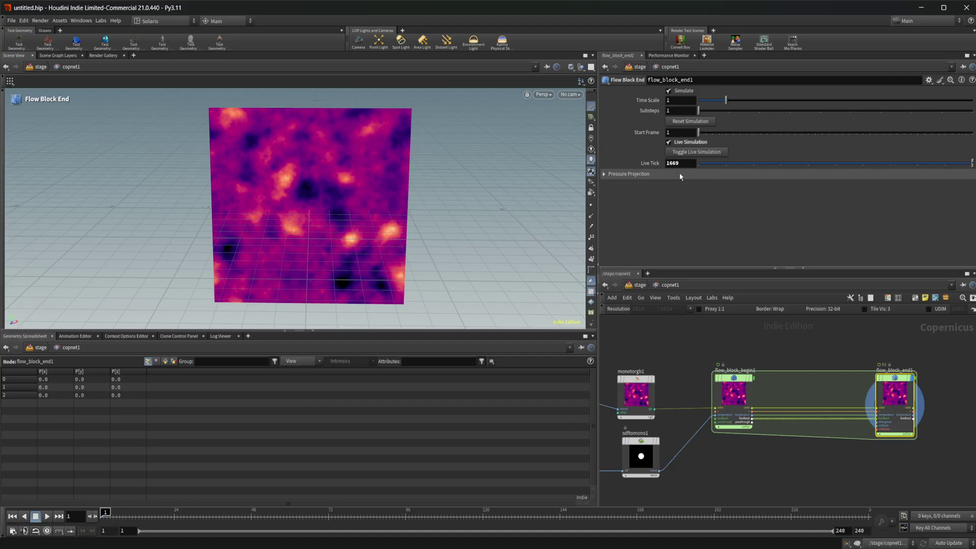
click(706, 124)
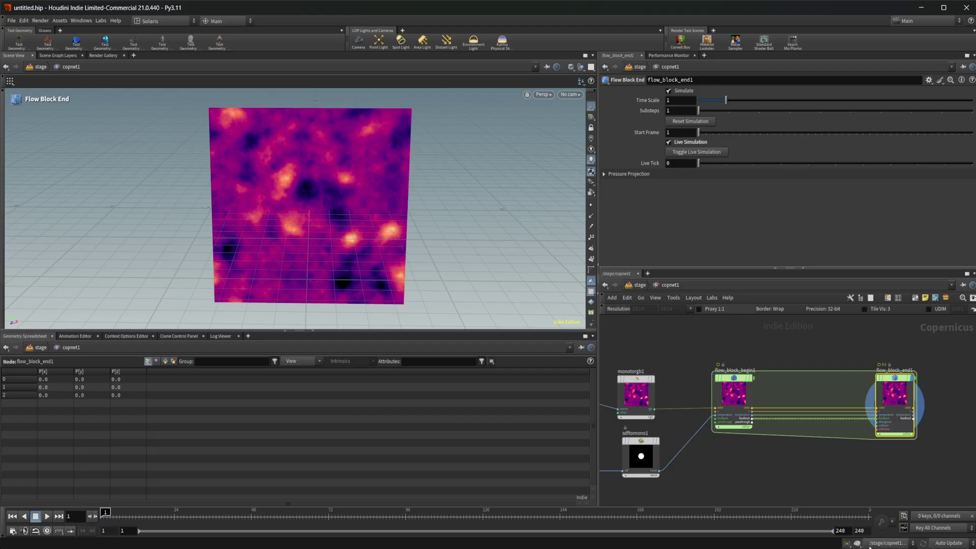
click(850, 544)
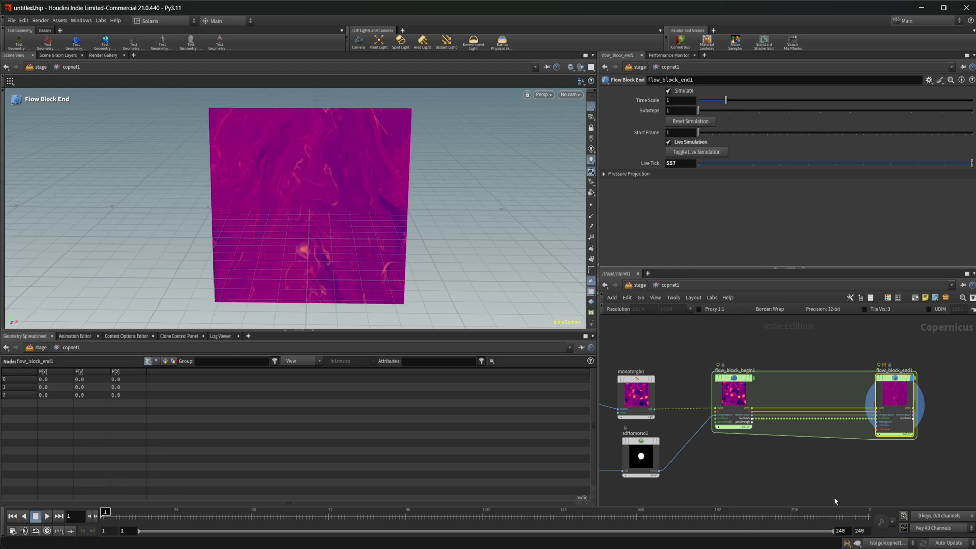
click(845, 544)
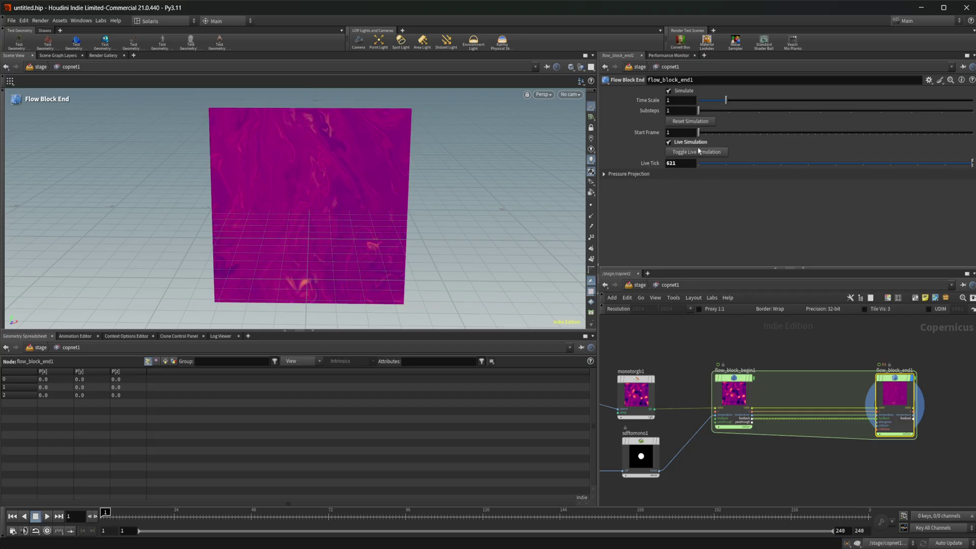
Reset the simulation, start it with Toggle Live Simulation and stop it again.
click(691, 122)
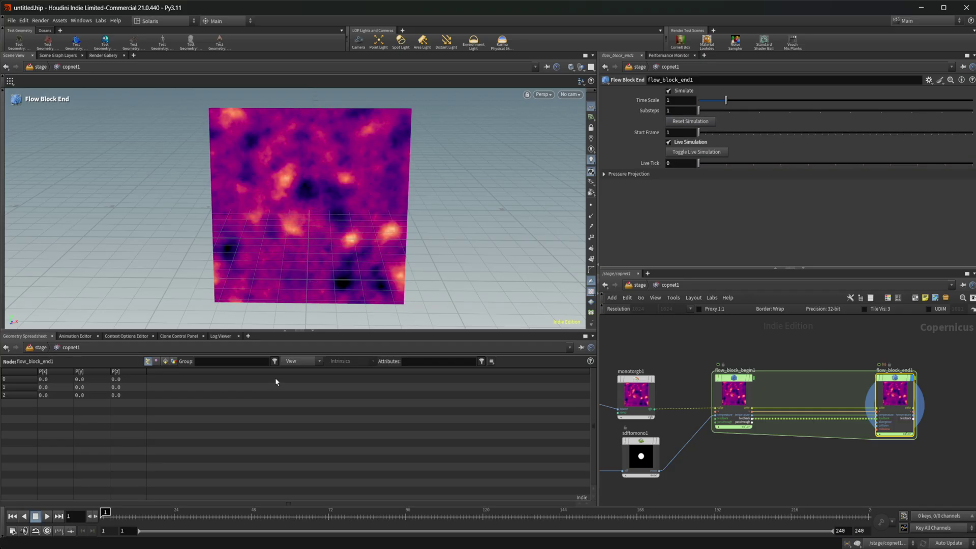
click(697, 151)
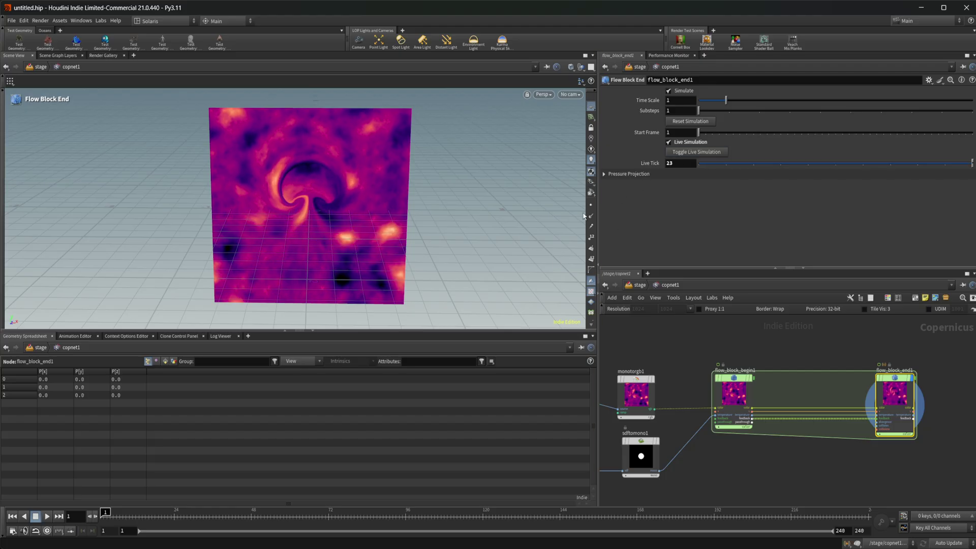
click(706, 153)
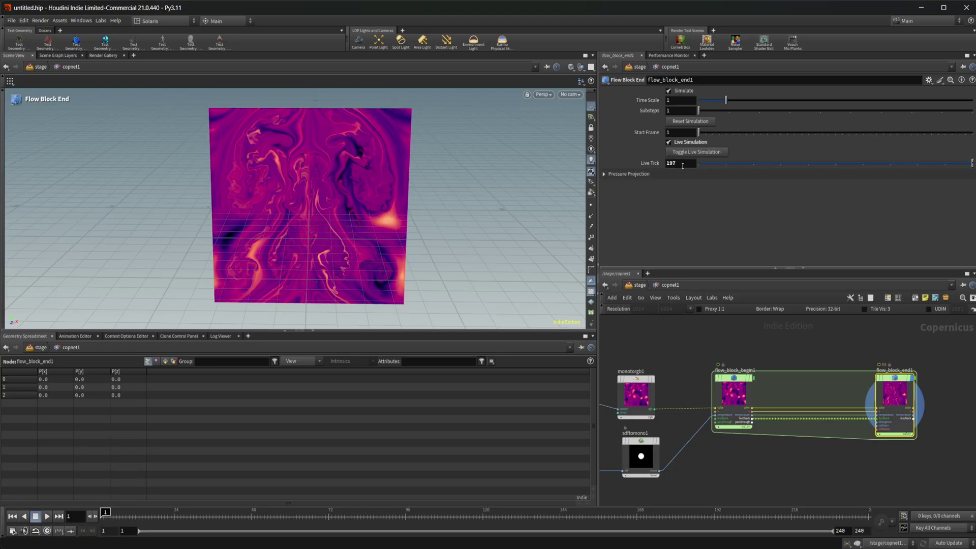
Try a Live Tick value of 10000 on Flow Block End and reset the simulation.
drag(685, 163, 651, 167)
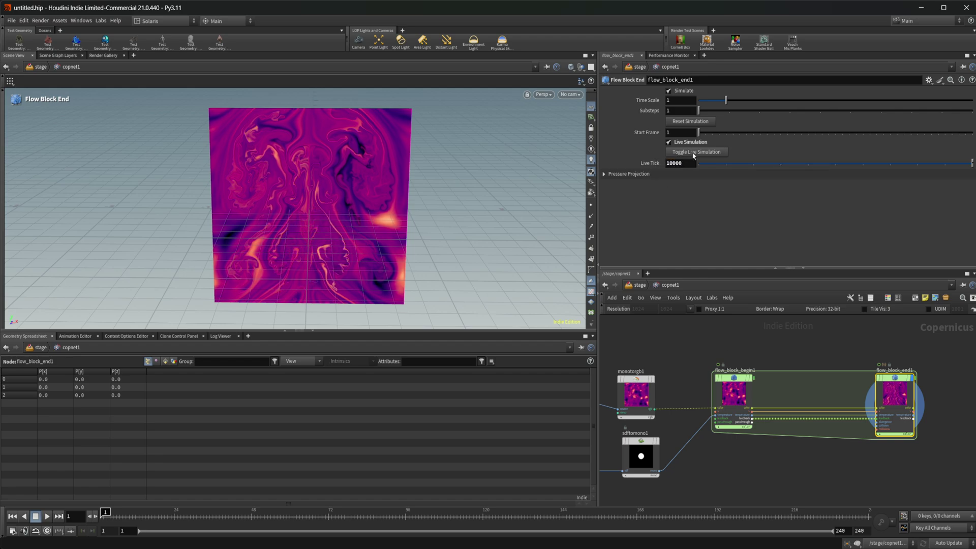
click(678, 124)
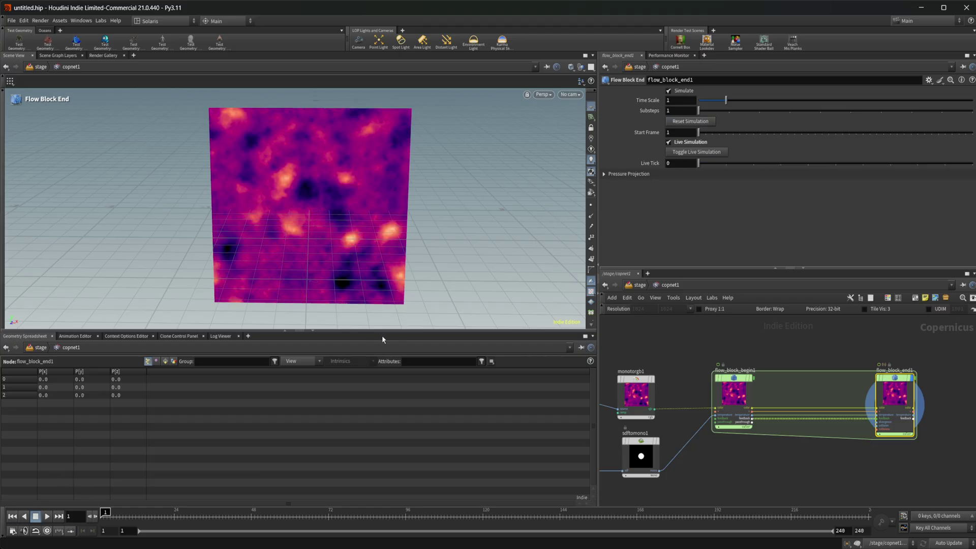
middle_drag(694, 472, 755, 444)
key(Tab)
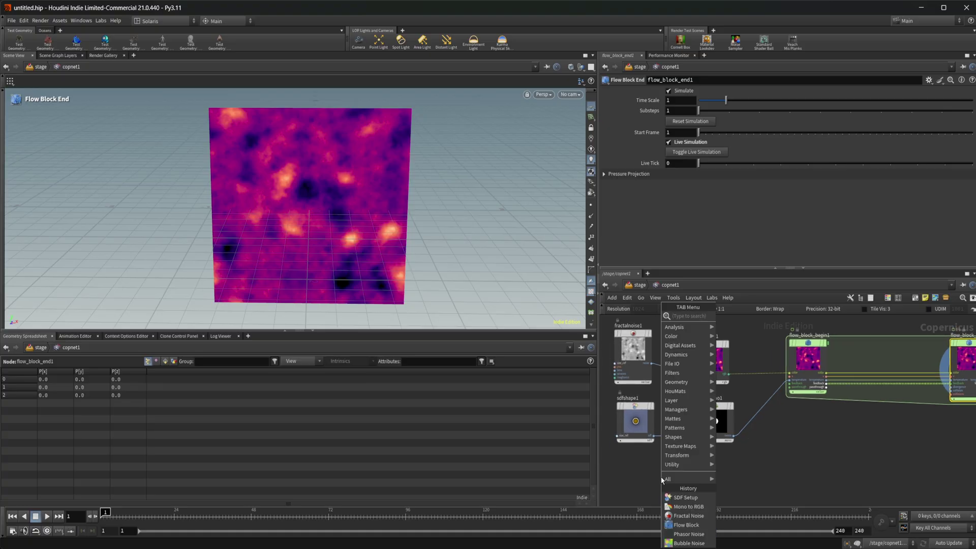
text(fract)
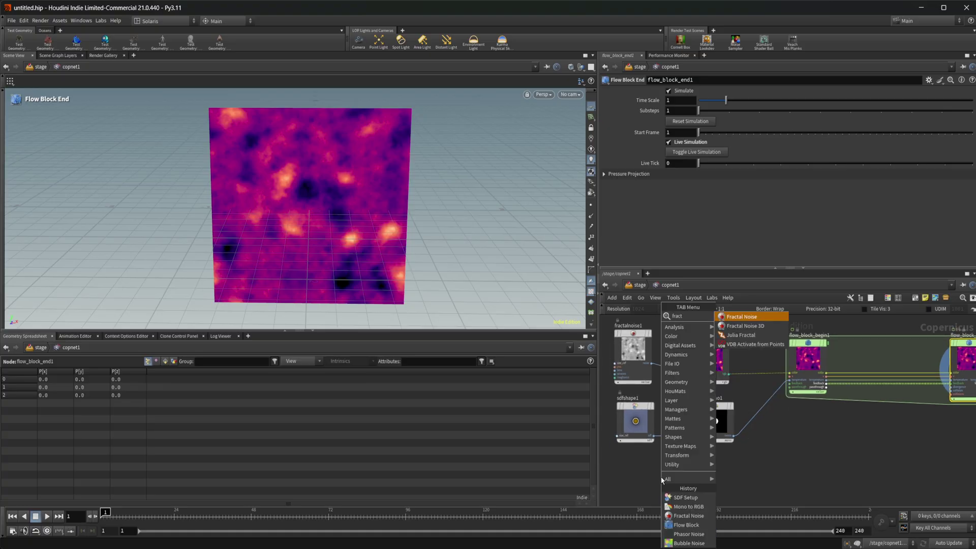
key(Escape)
Add a Bubble Noise node below the SDF to Mono node and display it.
key(Tab)
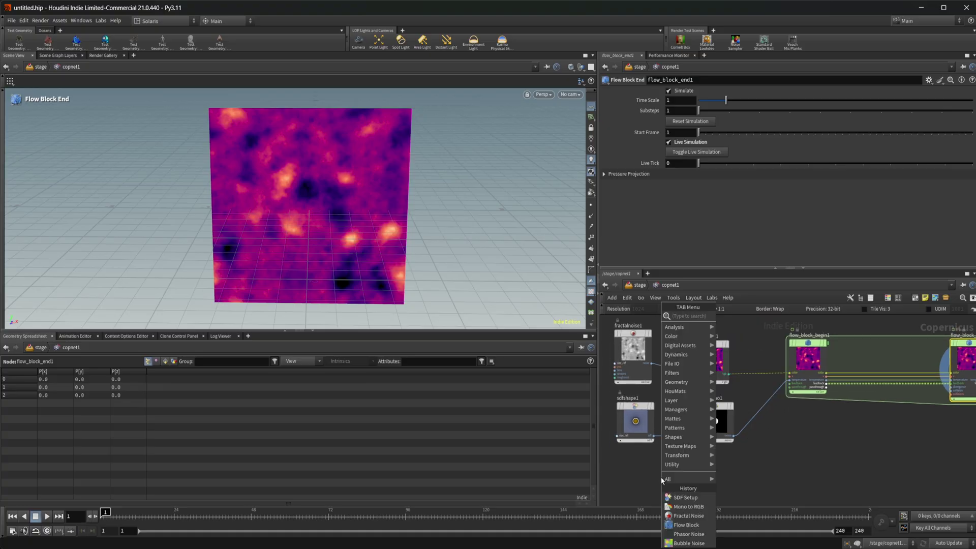
text(fract)
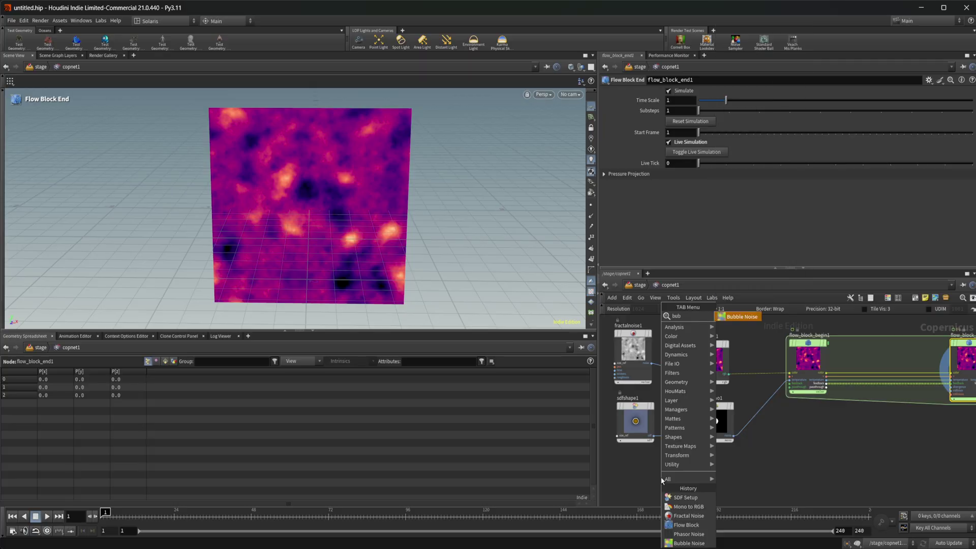
key(Return)
click(674, 477)
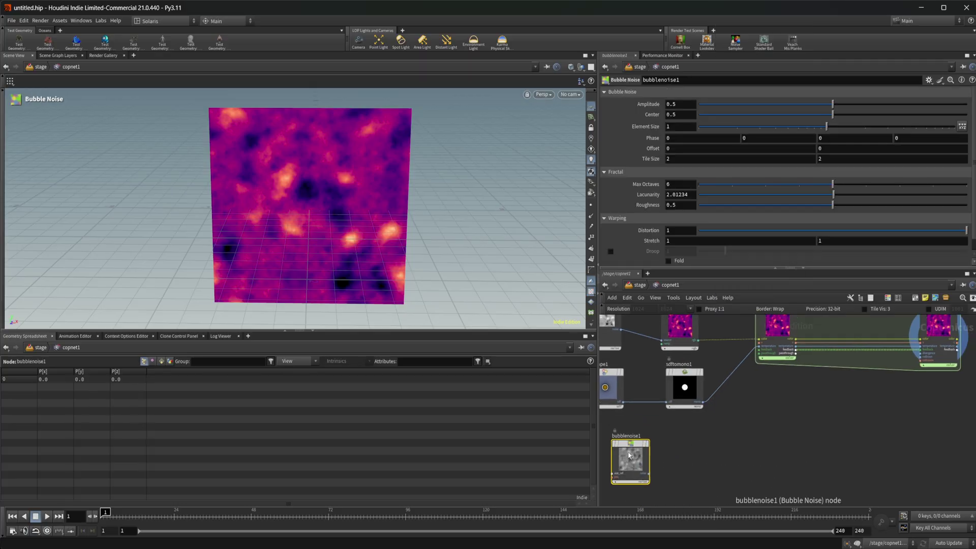
key(r)
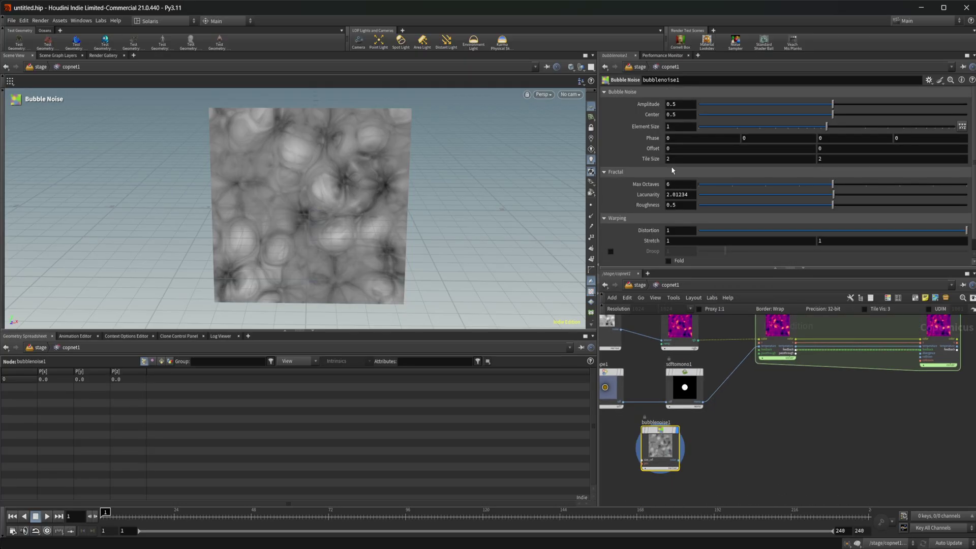
Set the Bubble Noise amplitude to 0.805, center to 0.206 and element size to 2.04728.
drag(836, 106, 754, 122)
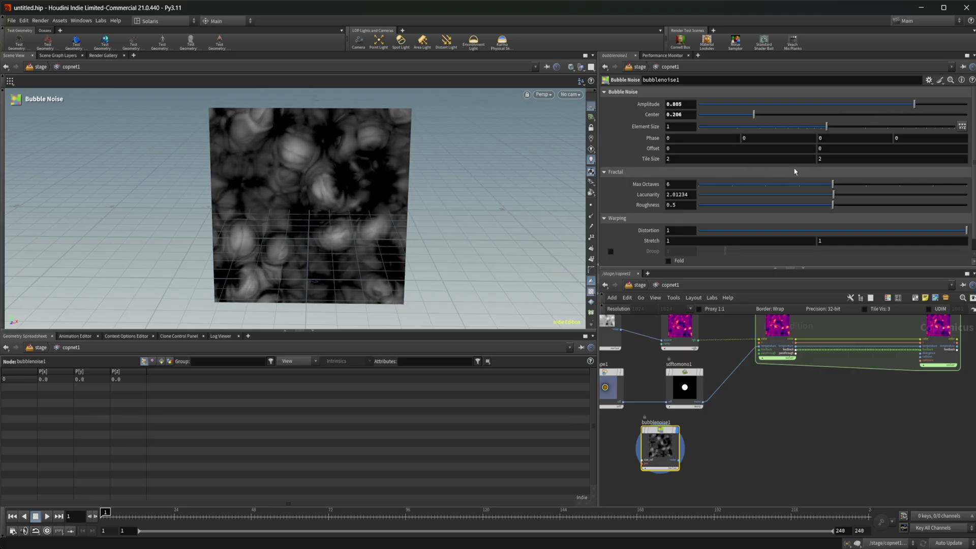
drag(827, 128, 866, 127)
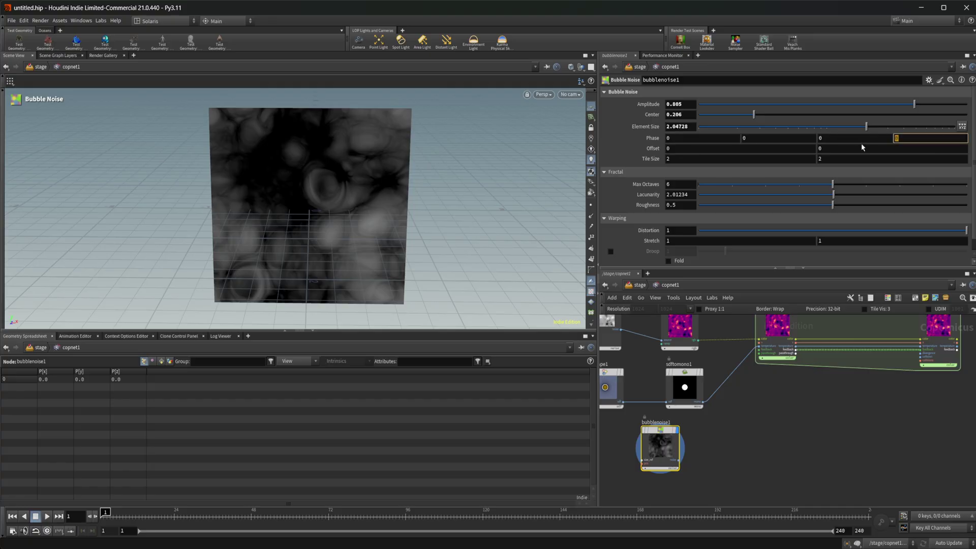
Animate the fourth Phase component of the Bubble Noise with the expression $FF/100 and preview it in playback.
text($FF)
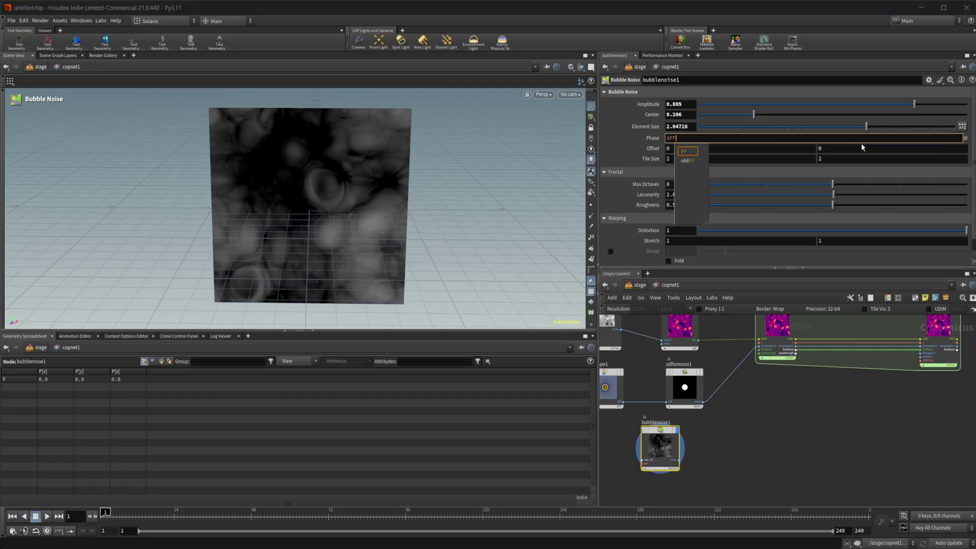
text(/100)
key(Return)
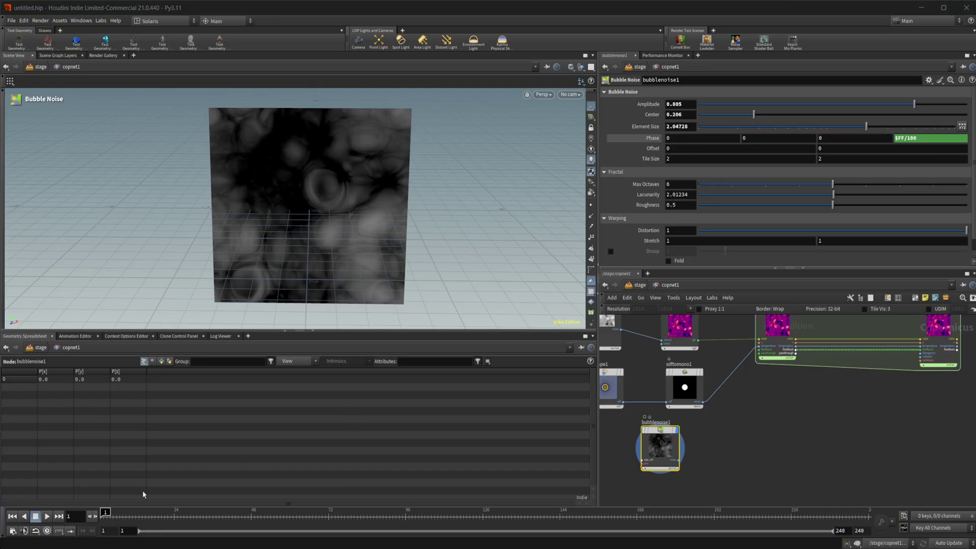
click(47, 516)
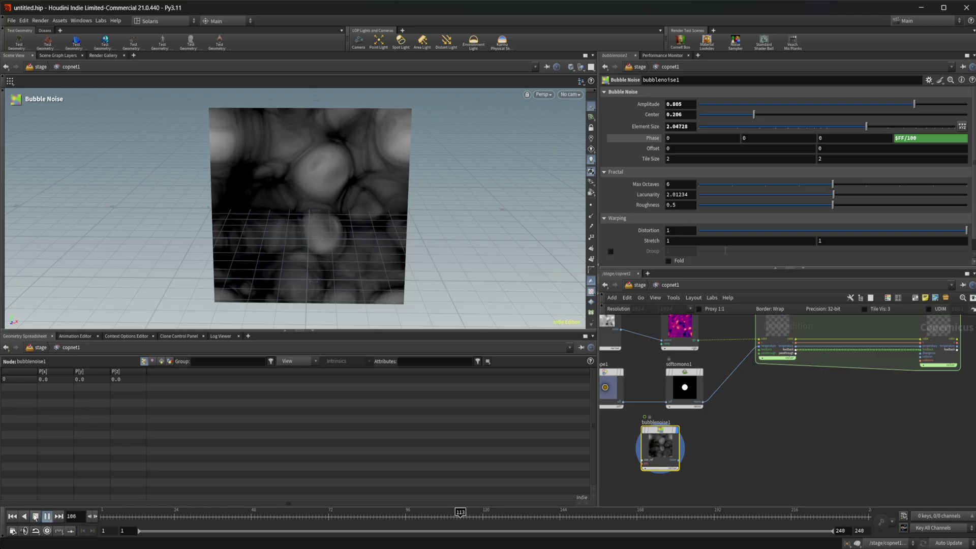
click(35, 517)
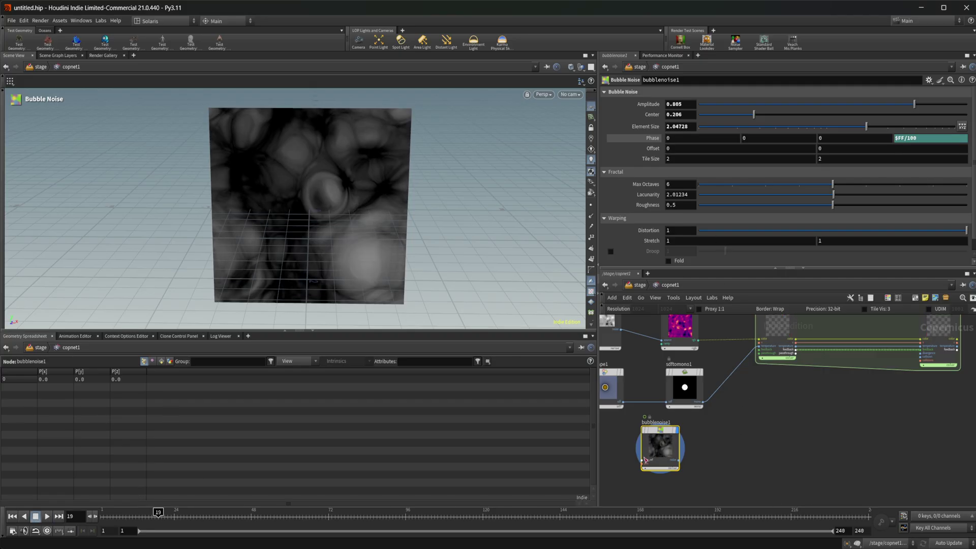
Wire the Bubble Noise output into the Flow Block Begin temperature input, then select and display Flow Block End.
drag(657, 460, 730, 346)
middle_drag(742, 414, 711, 454)
click(878, 373)
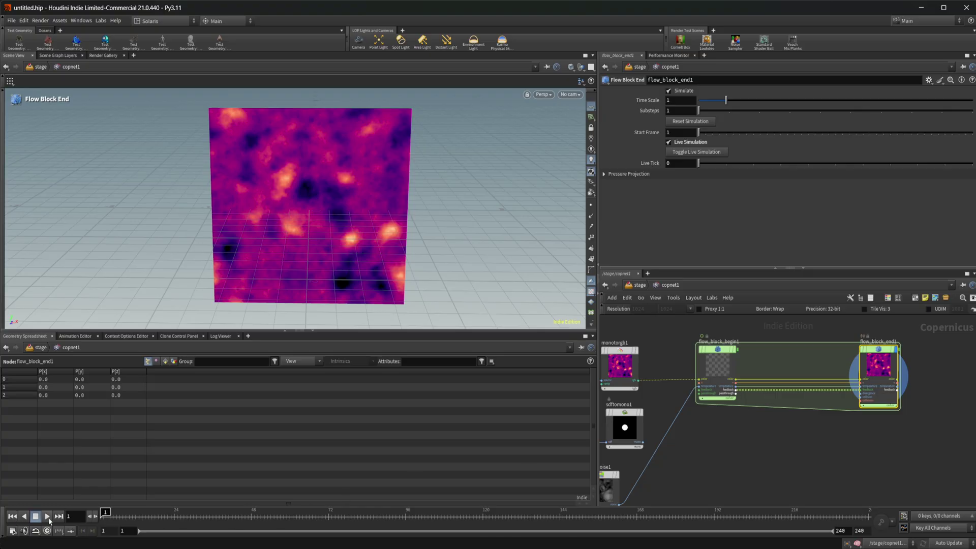
Run the live simulation driven by the bubble noise and reset it.
click(705, 152)
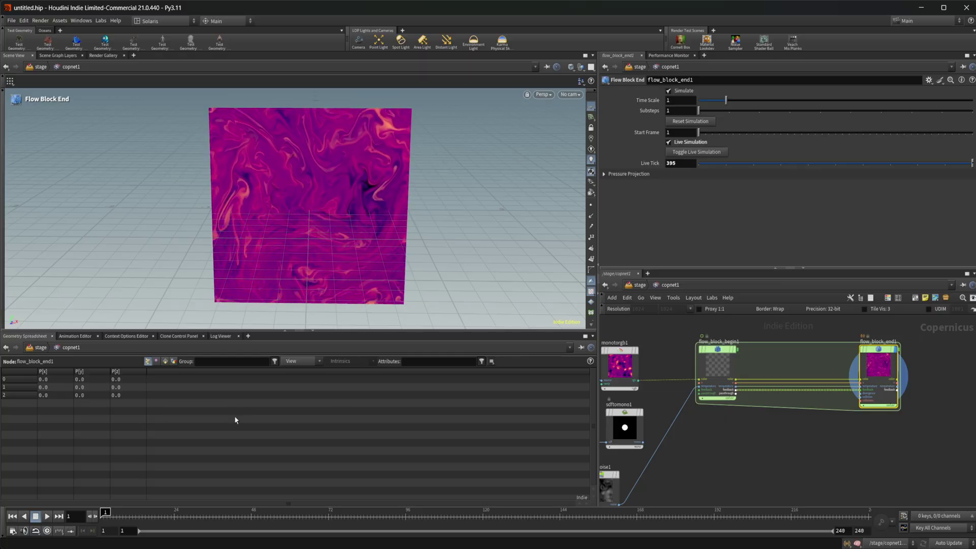
click(691, 123)
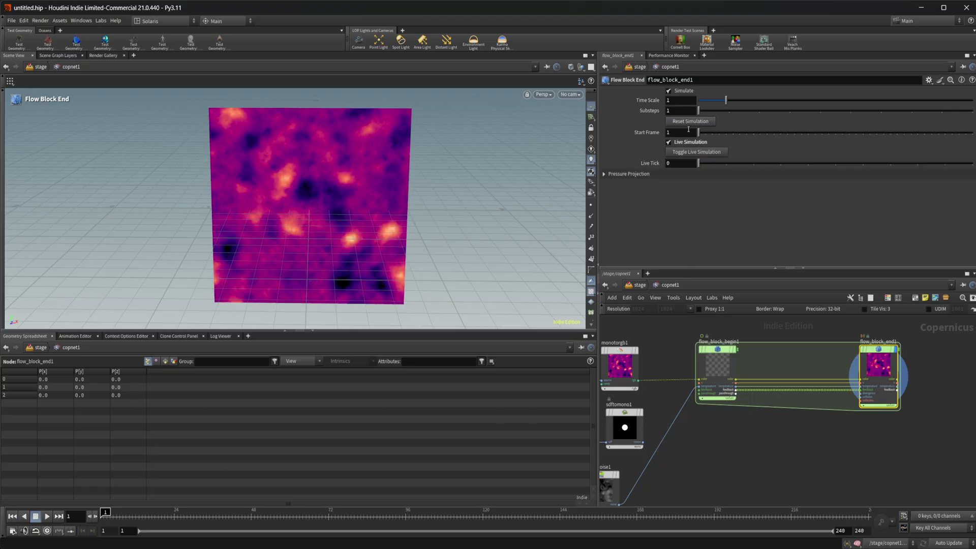
Turn off Live Simulation on Flow Block End, play the timeline briefly and return to frame 1.
click(47, 516)
click(35, 516)
click(12, 516)
click(684, 144)
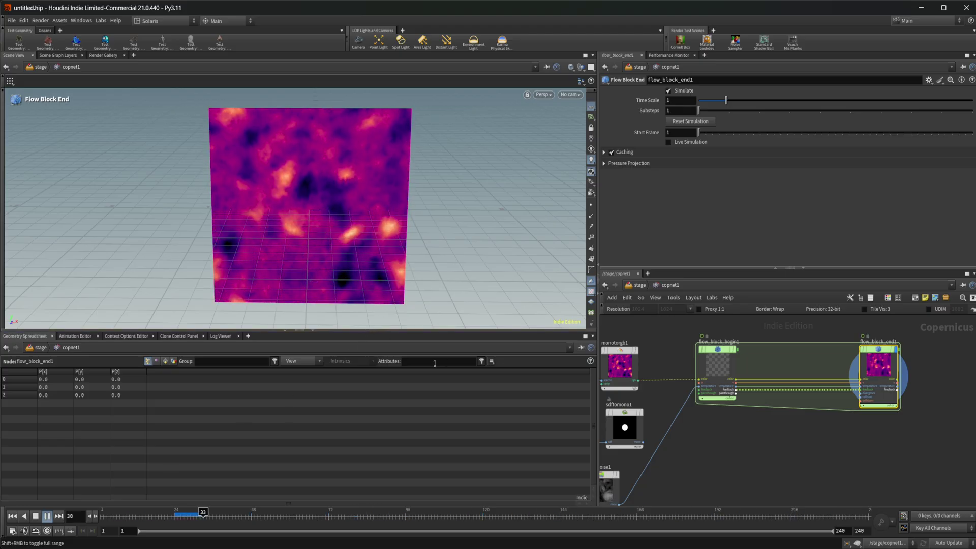
click(36, 517)
click(17, 516)
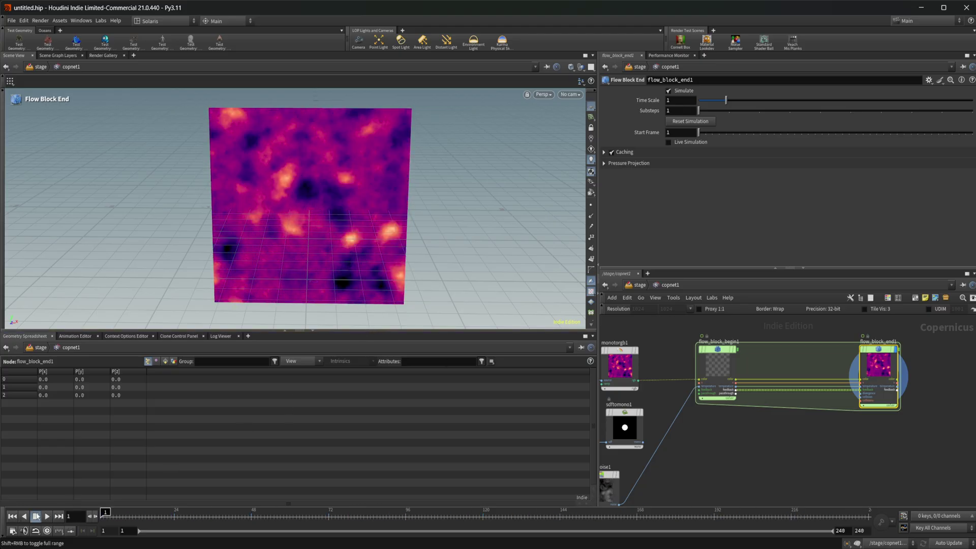
Set the Flow Block Begin buoyancy to 10, play the simulation and return to frame 1.
middle_drag(675, 413, 689, 416)
click(728, 362)
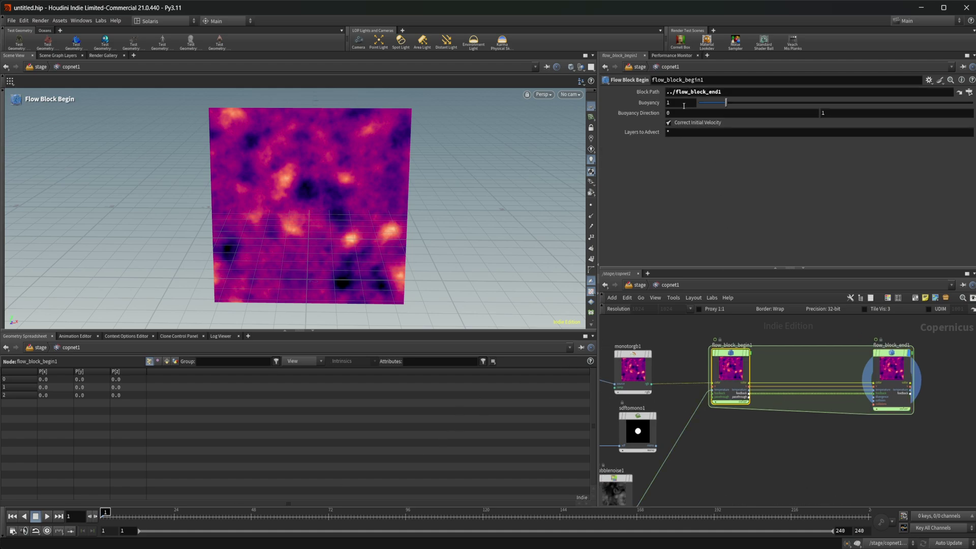
click(668, 102)
key(Return)
click(46, 516)
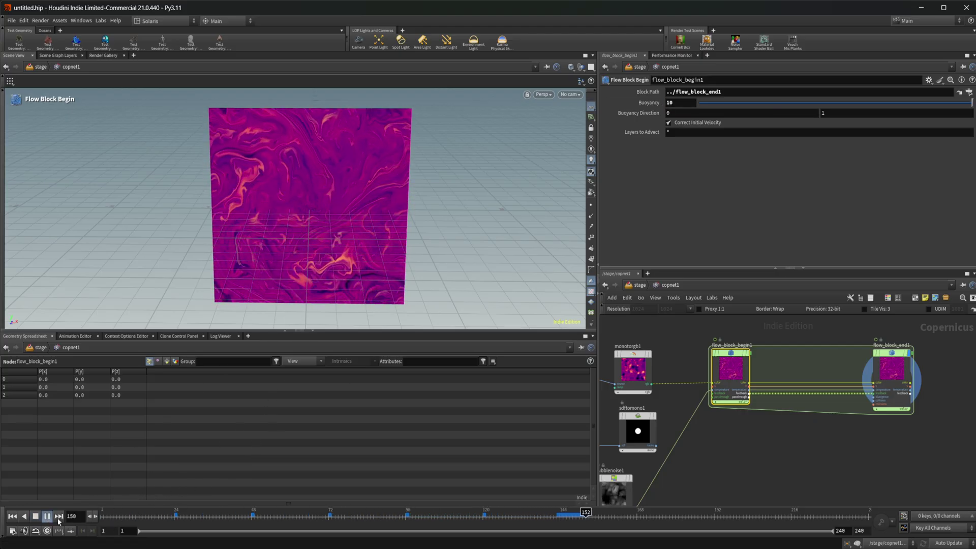
click(36, 516)
click(13, 516)
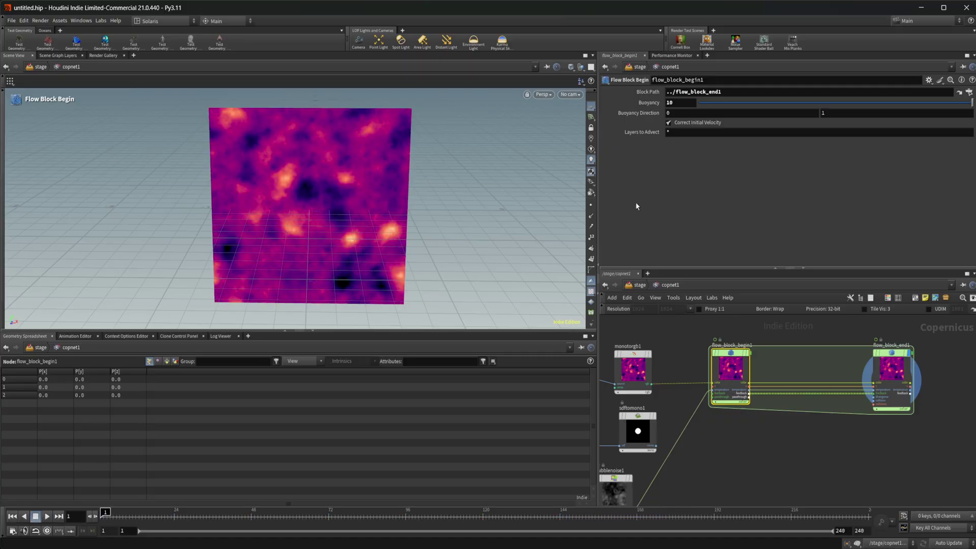
Set the Flow Block Begin buoyancy to .1 and play the simulation.
text(.1)
key(Return)
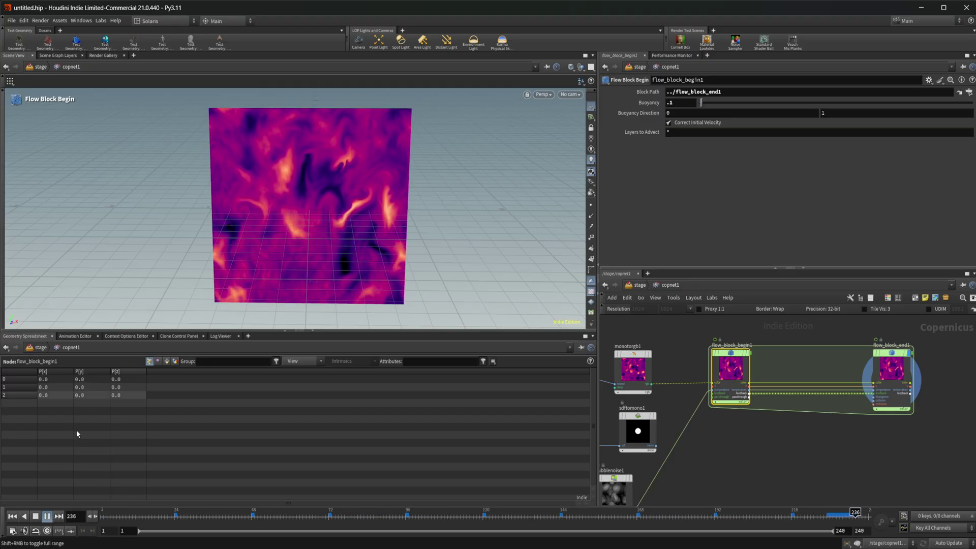
Stop playback, return to frame 1 and set the Flow Block Begin buoyancy to 1.
click(36, 516)
click(12, 516)
drag(685, 104, 636, 105)
text(1)
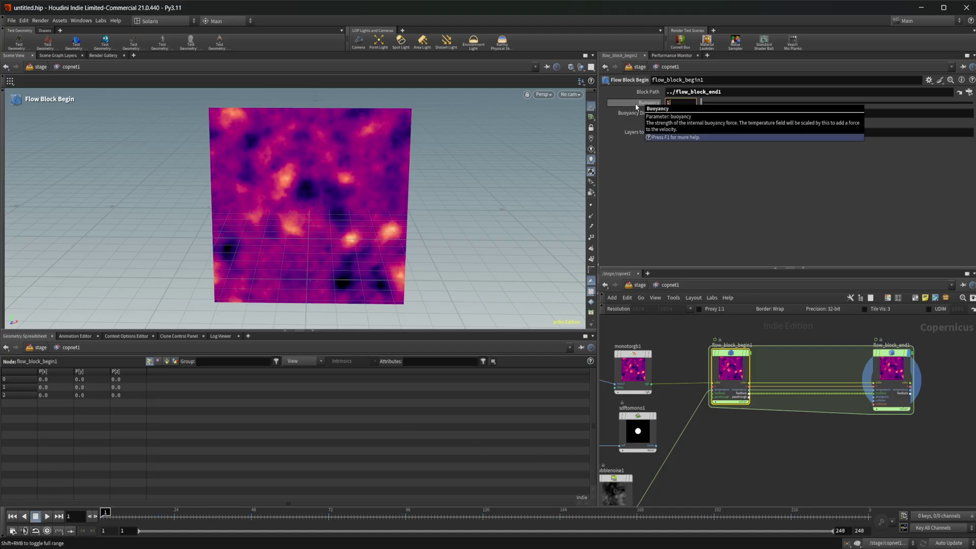
Set the fourth Phase component of bubblenoise1 to the expression $FF/100.
mouse_move(750, 458)
middle_down()
mouse_move(825, 403)
mouse_move(753, 443)
middle_up()
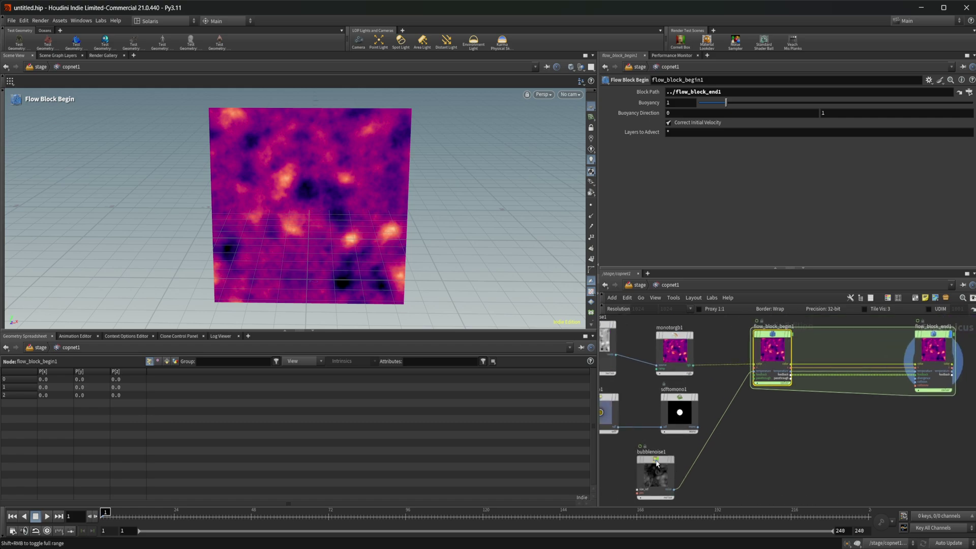
click(656, 462)
click(932, 138)
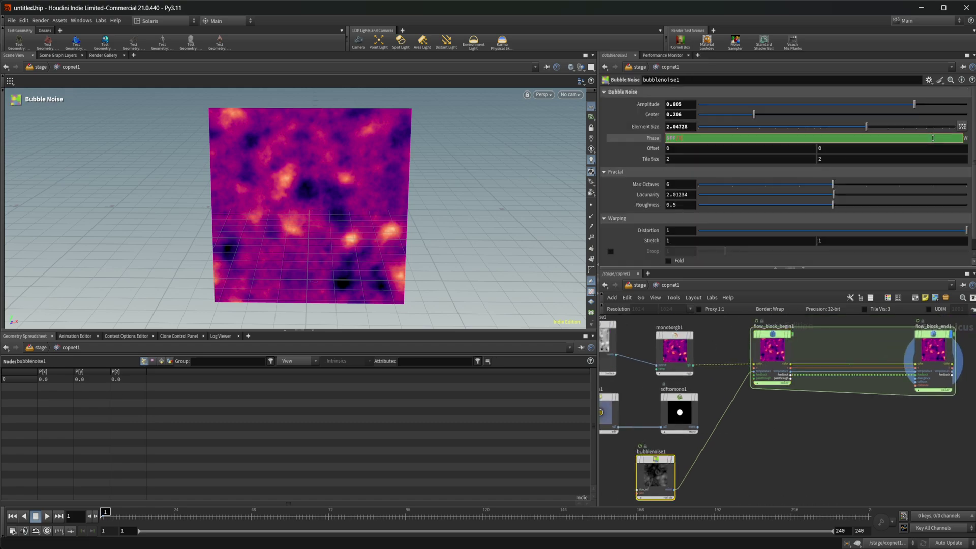
text($FF)
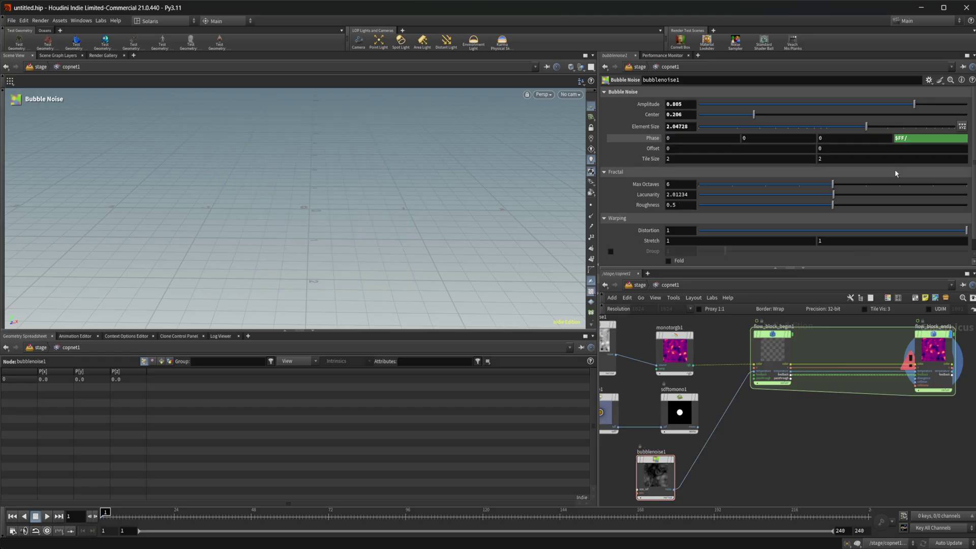
text(/100)
key(Return)
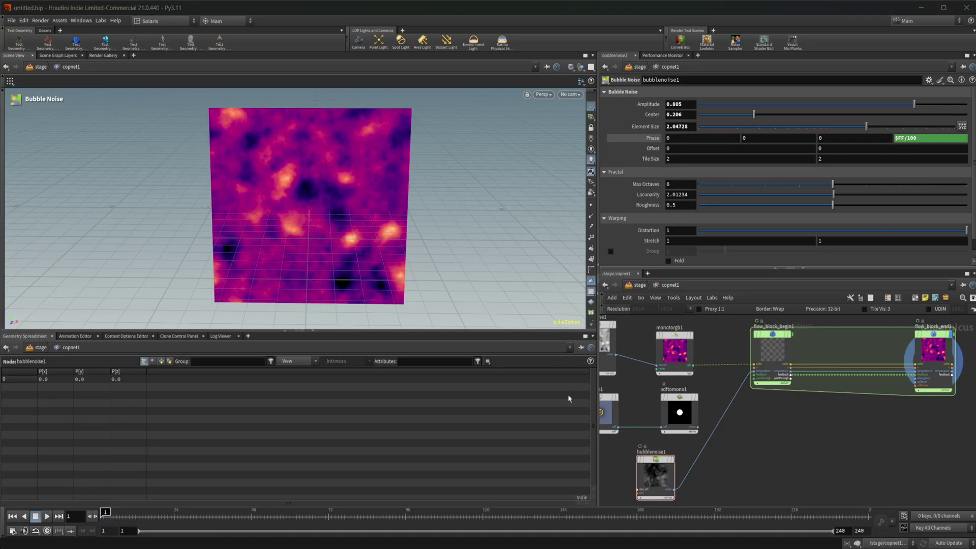
Duplicate bubblenoise1 below the original and remove the Phase expression from the copy.
middle_drag(762, 418, 748, 423)
click(653, 460)
click(846, 383)
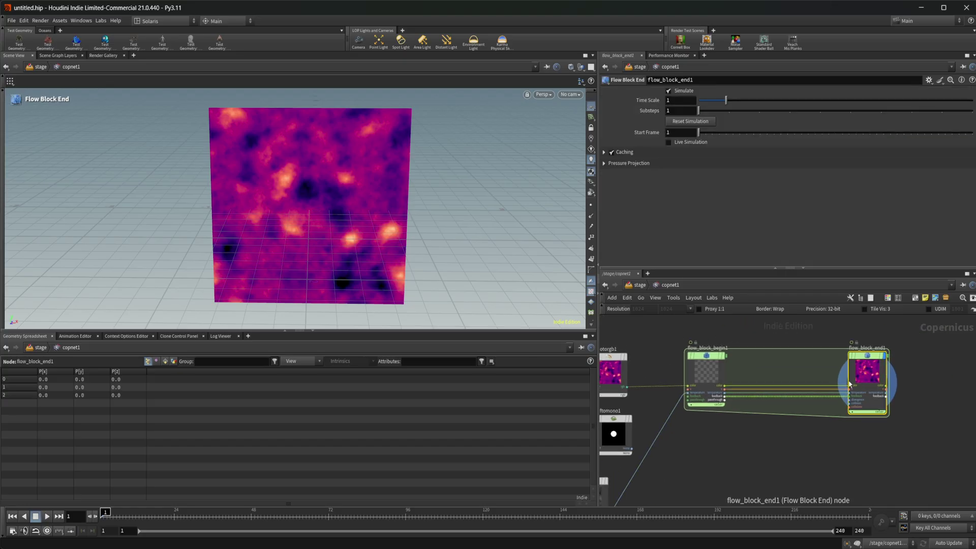
middle_drag(604, 455, 692, 420)
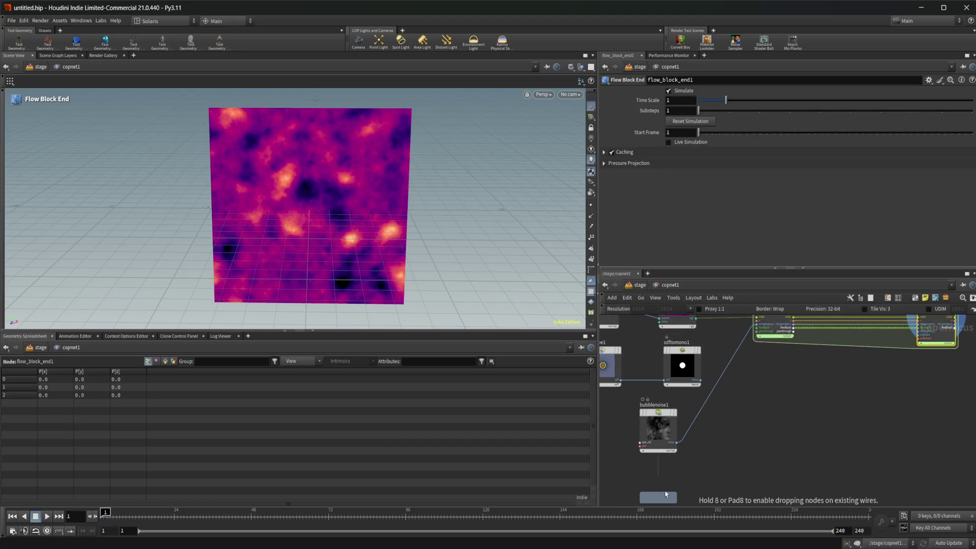
click(661, 493)
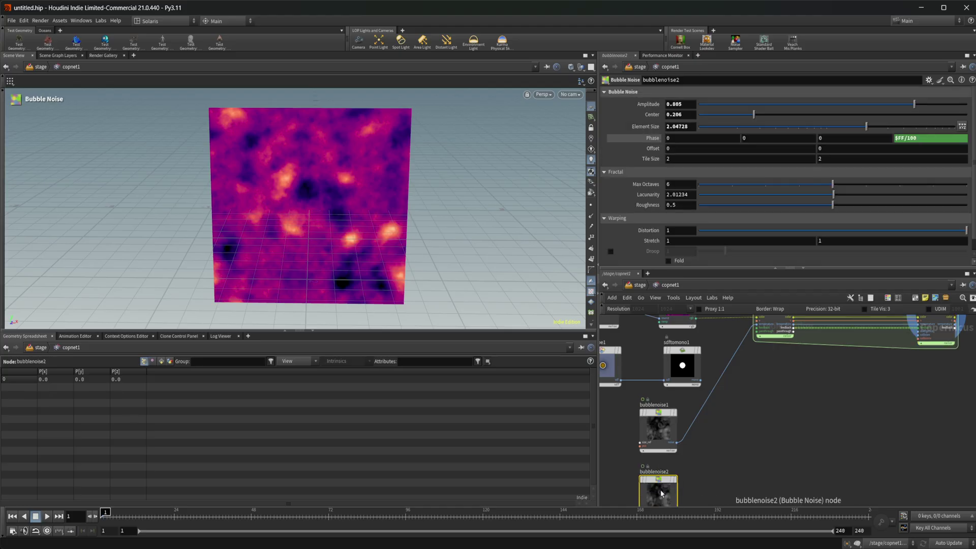
right_click(912, 143)
click(933, 270)
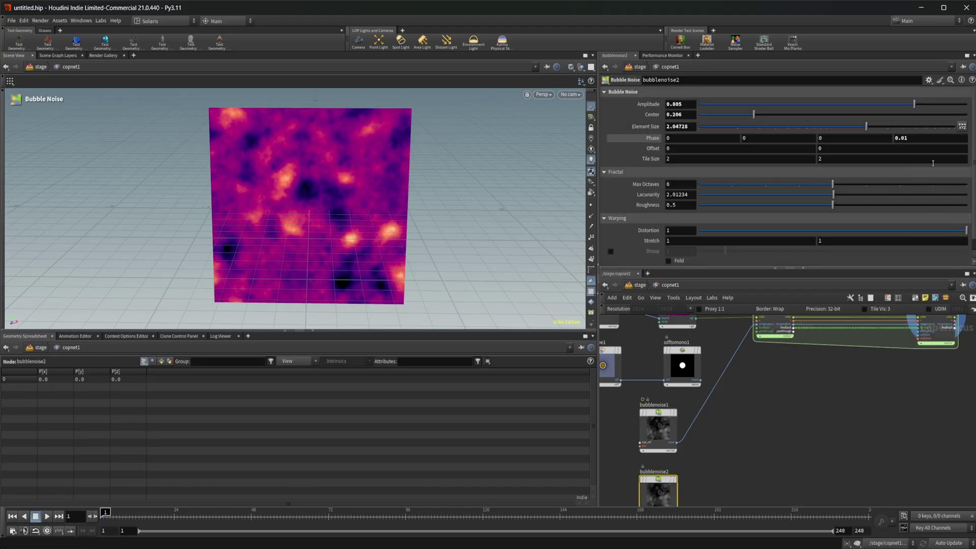
Compare the Phase with bubblenoise1 and set the fourth Phase component of bubblenoise2 to the constant .01.
click(894, 138)
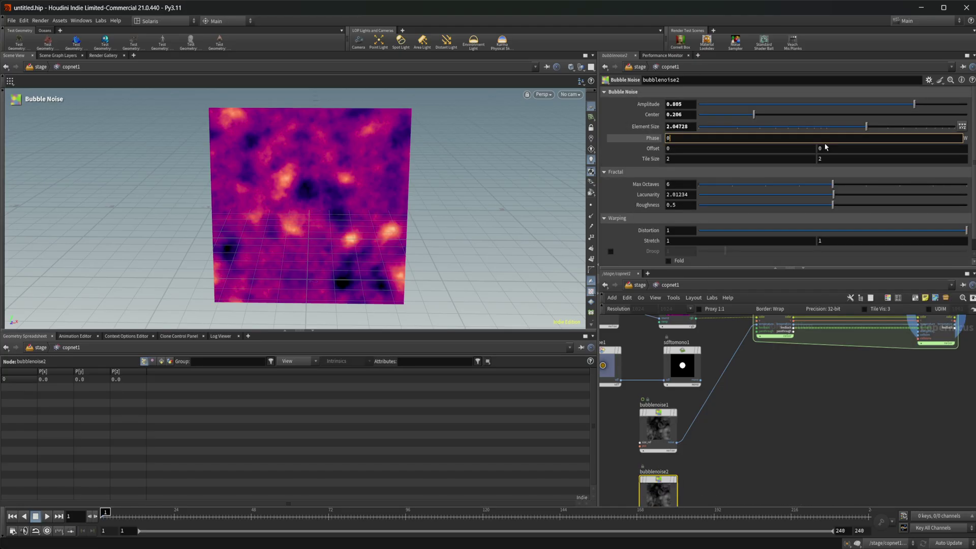
key(Return)
click(664, 422)
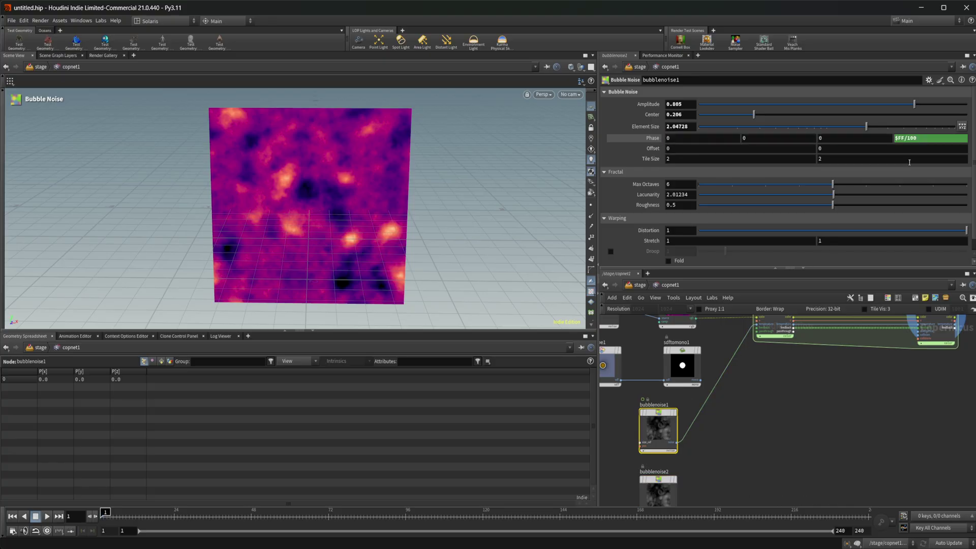
click(652, 141)
click(661, 481)
click(893, 136)
text(.01)
key(Return)
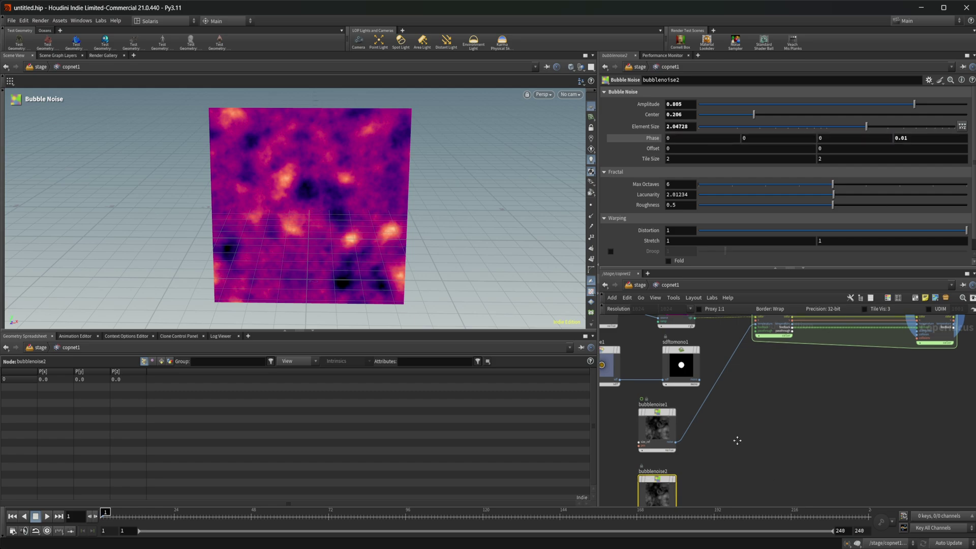
Move bubblenoise2 next to bubblenoise1 and wire its noise output into the temperature input of Flow Block Begin.
drag(658, 464, 700, 436)
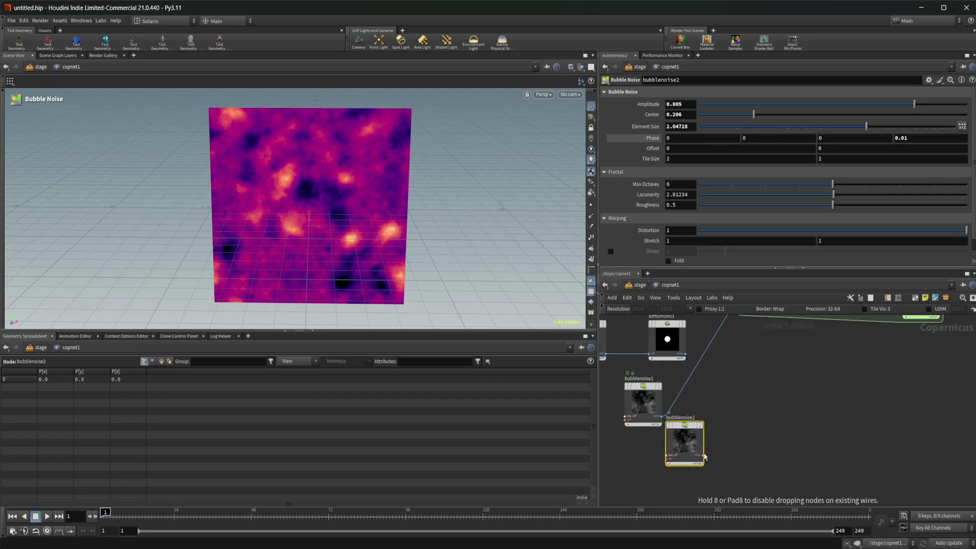
click(704, 456)
middle_drag(738, 385, 715, 467)
scroll(720, 408, up, 3)
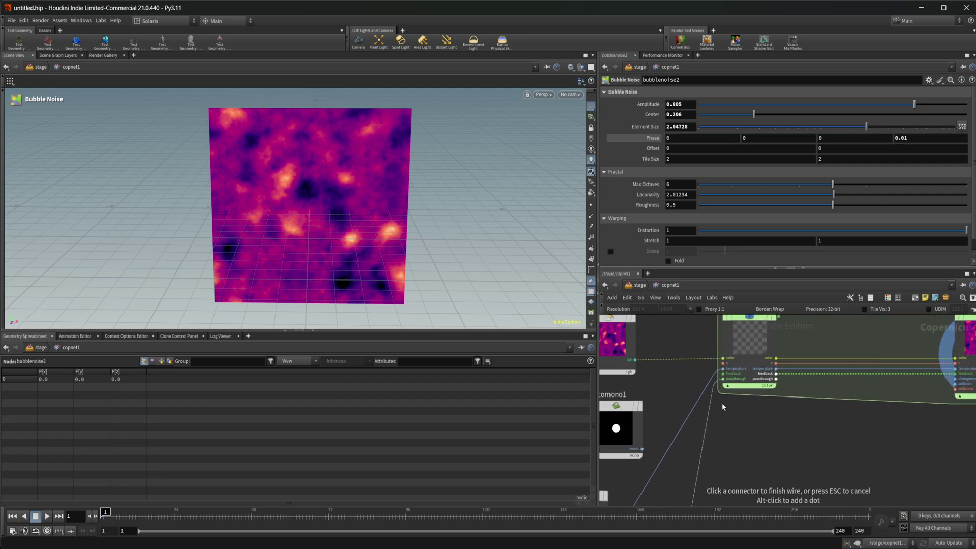
click(722, 372)
Play the simulation driven by the static bubblenoise2, with Flow Block End selected, and stop it.
click(759, 355)
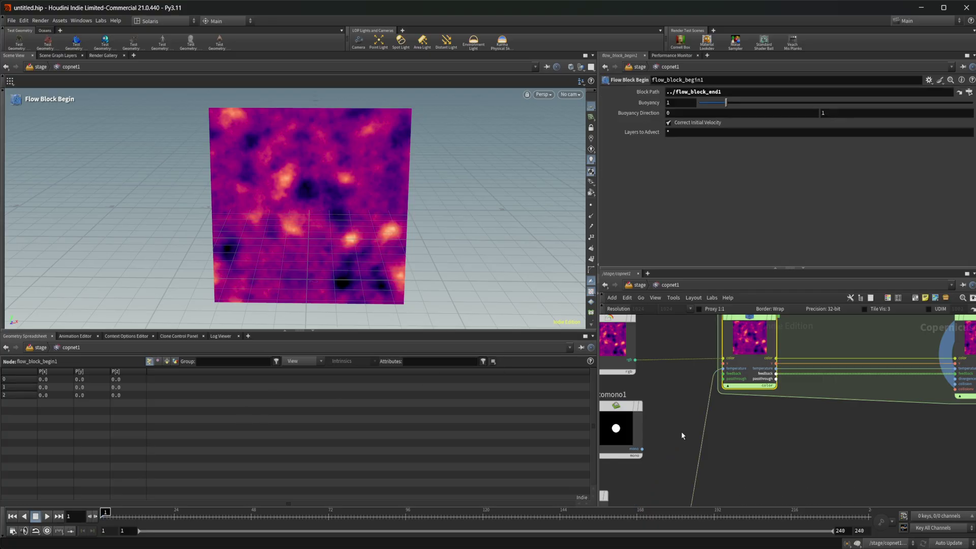
middle_drag(715, 451, 693, 456)
click(952, 345)
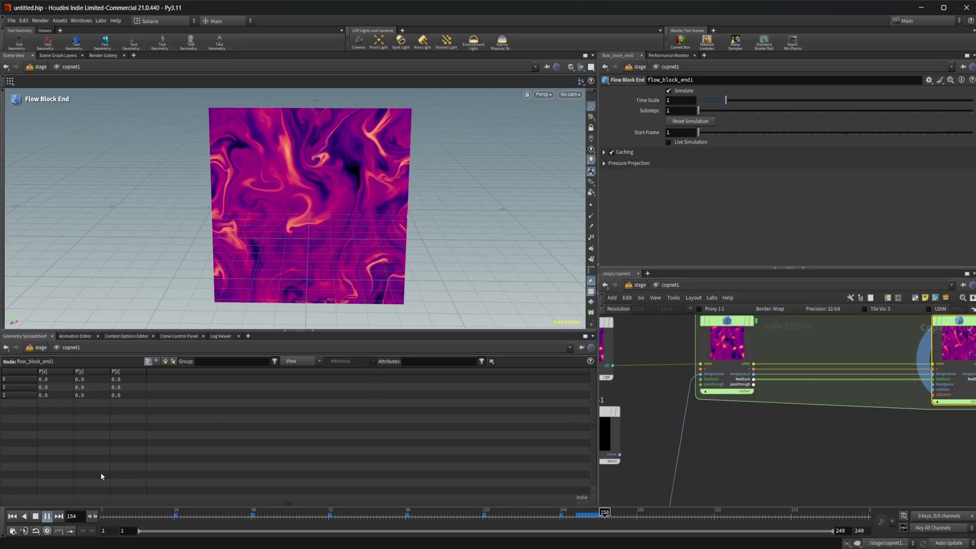
click(39, 517)
Reconnect the animated bubblenoise1 to the temperature input of Flow Block Begin.
scroll(604, 481, down, 3)
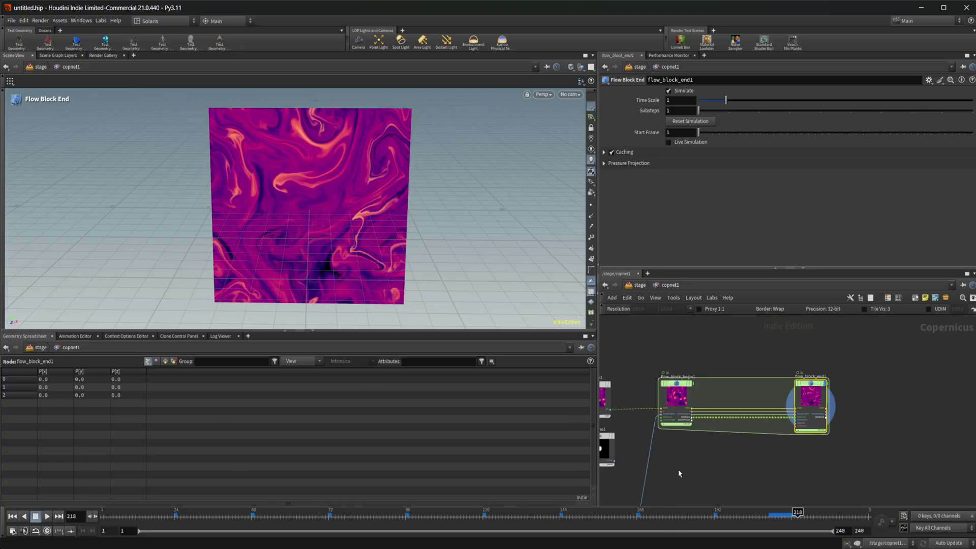
middle_drag(679, 473, 747, 411)
scroll(658, 459, up, 1)
drag(661, 450, 710, 414)
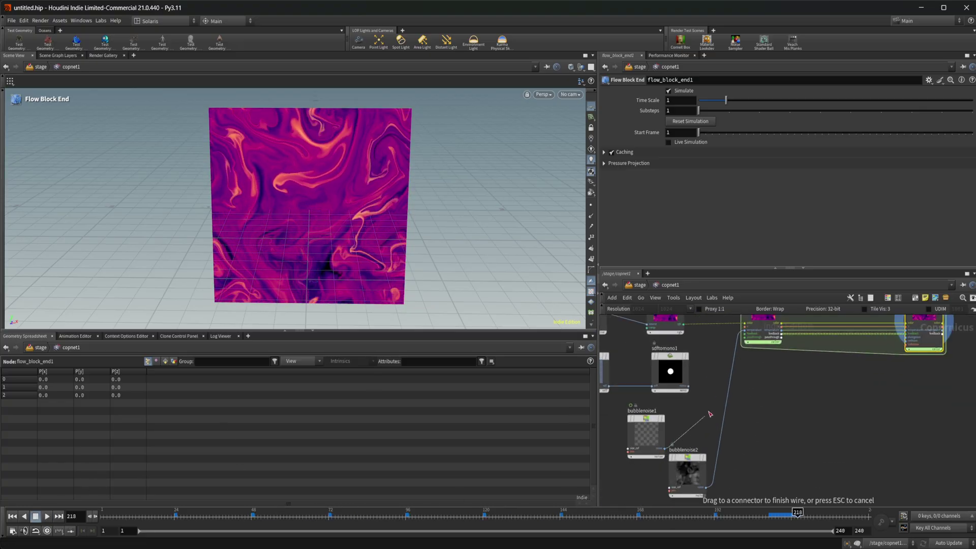
click(744, 330)
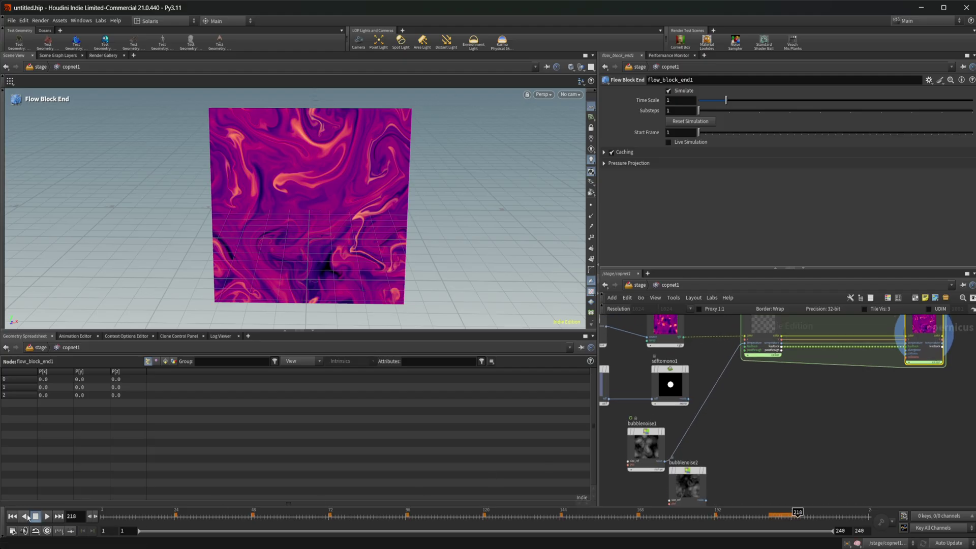
Return to frame 1, play the simulation driven by the animated bubblenoise1 and stop it.
click(12, 516)
click(47, 517)
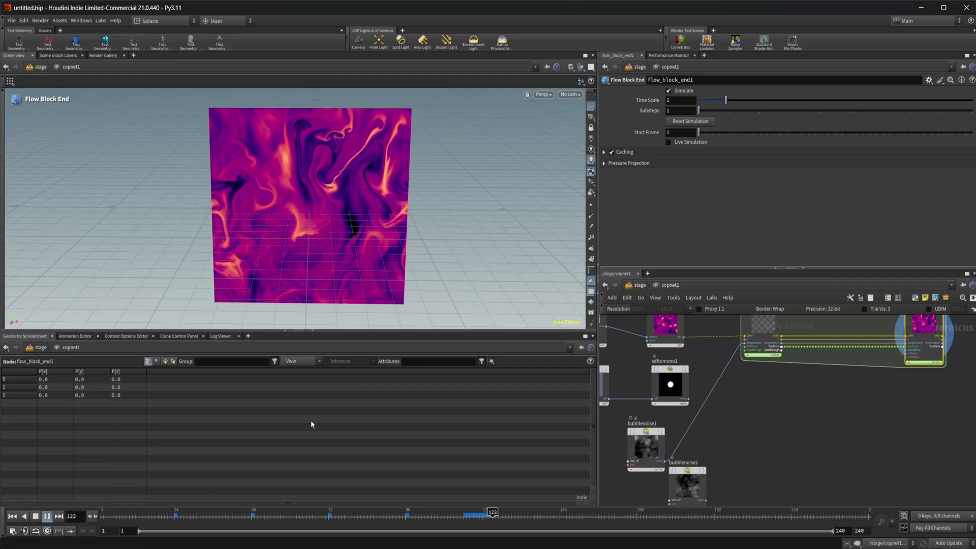
click(46, 516)
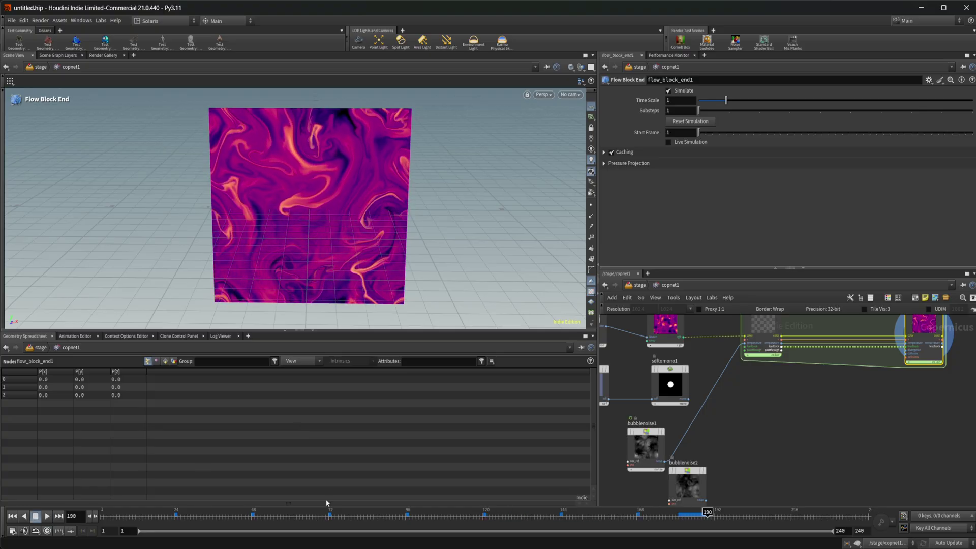
Show the Phase expression of bubblenoise1 at frame 1 and move bubblenoise2 below that node.
click(641, 459)
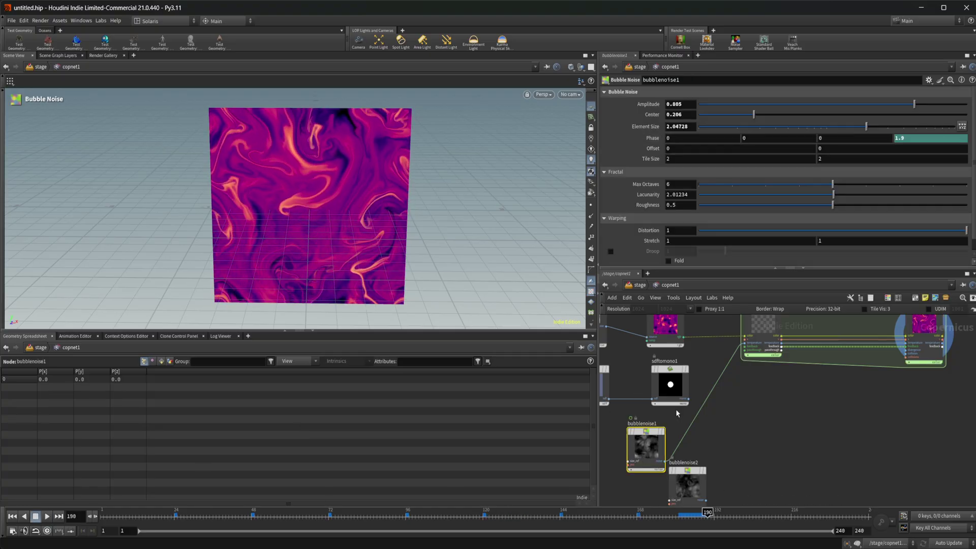
click(653, 138)
click(12, 517)
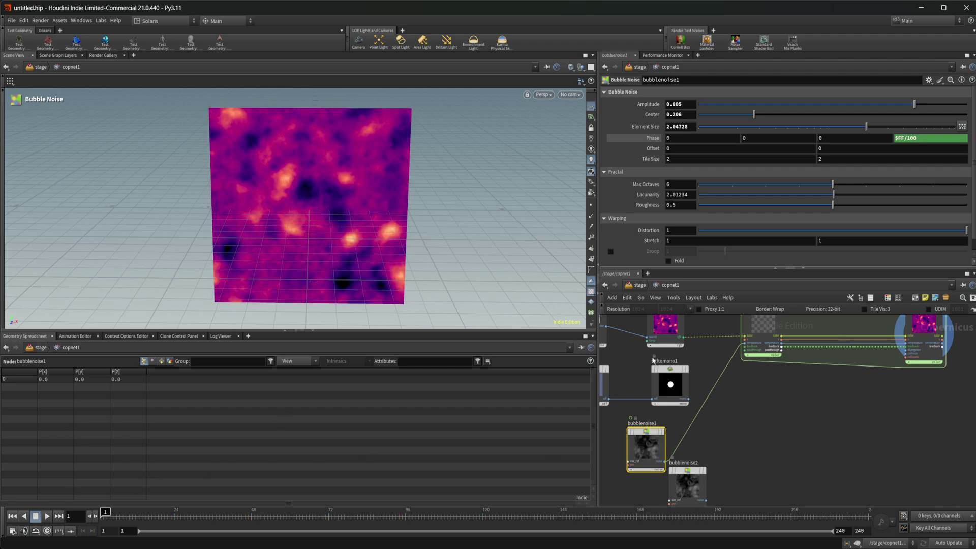
middle_drag(727, 426, 719, 389)
drag(687, 461, 670, 481)
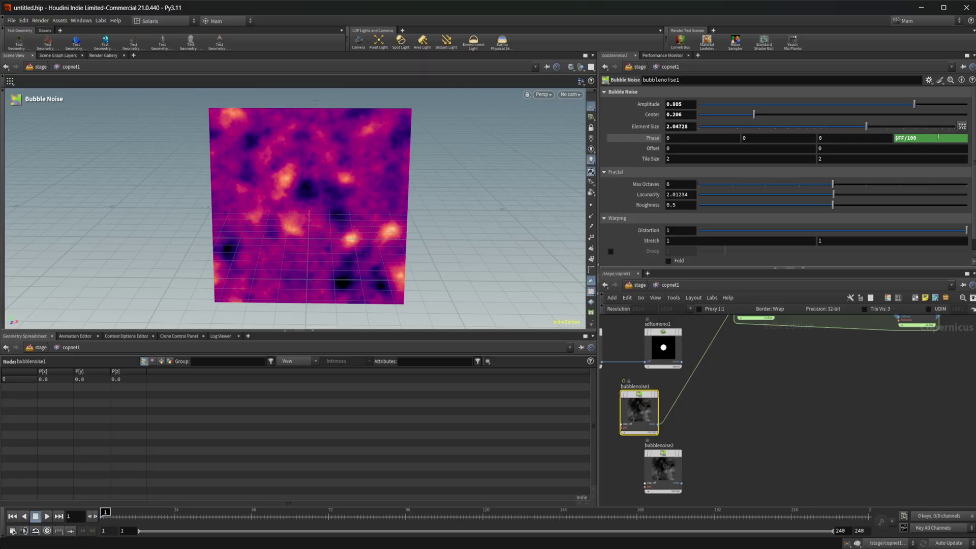
Wire the noise output of bubblenoise1 into the passthrough input of Flow Block Begin as well.
middle_drag(819, 378, 808, 432)
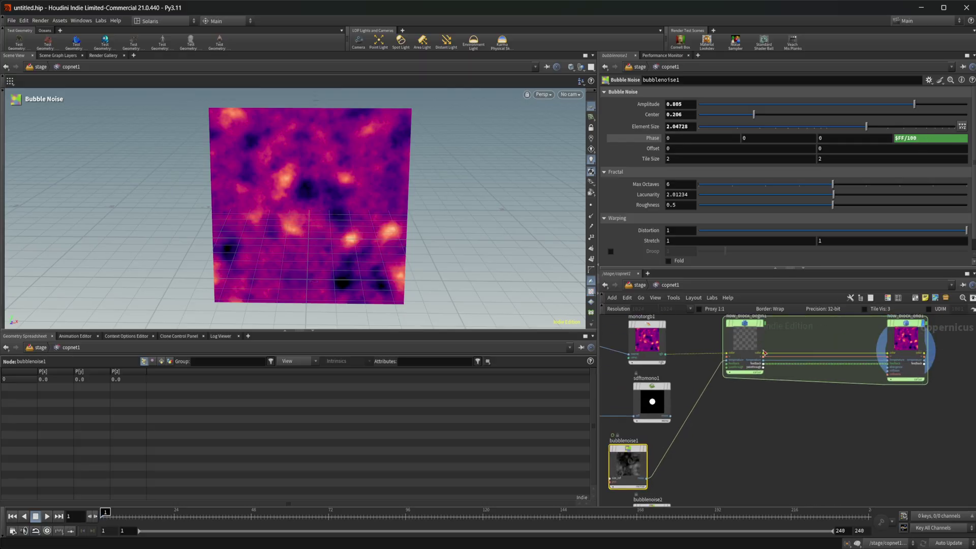
middle_drag(788, 348, 761, 401)
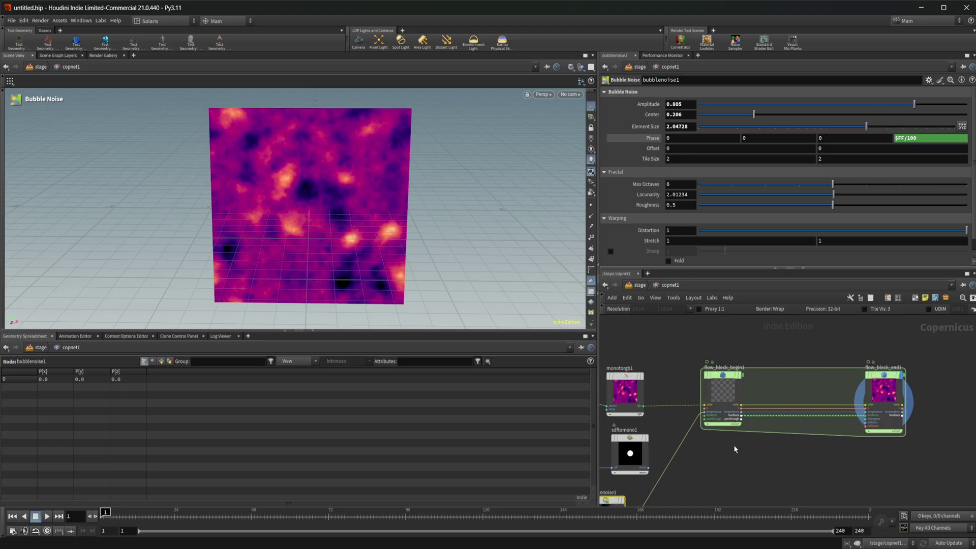
scroll(676, 483, up, 2)
middle_drag(676, 473, 782, 453)
scroll(696, 475, up, 3)
click(634, 483)
middle_drag(794, 366, 748, 441)
click(790, 362)
scroll(744, 438, down, 2)
scroll(772, 395, up, 2)
scroll(798, 396, down, 1)
key(Tab)
text(cable)
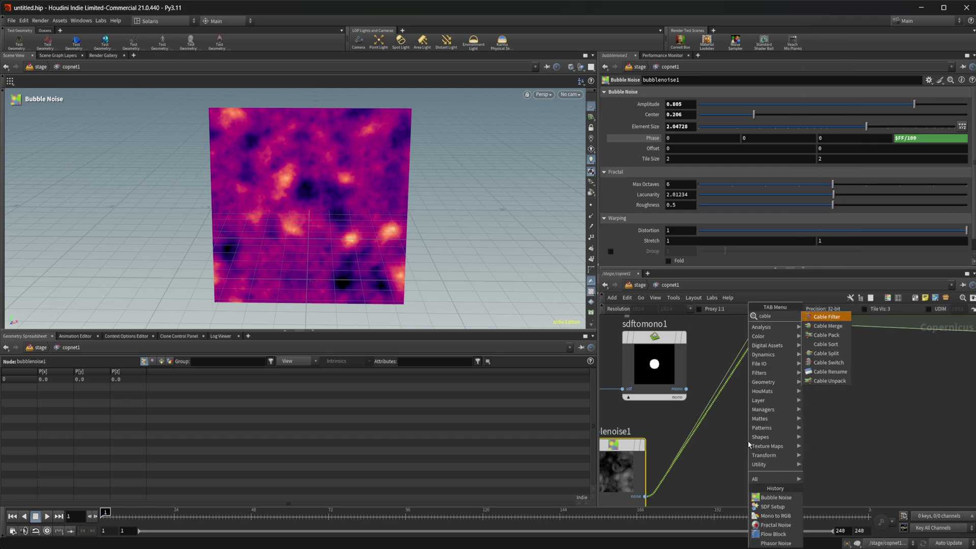
click(819, 343)
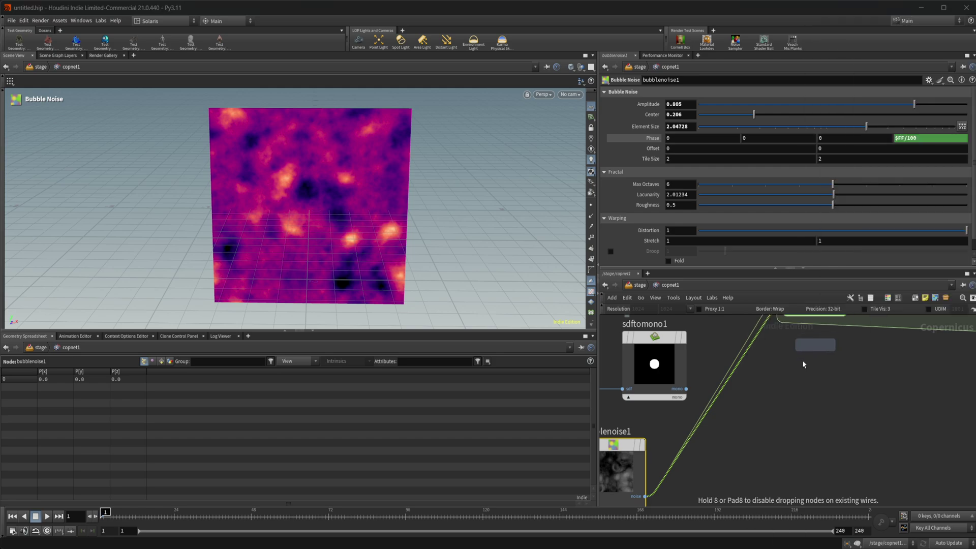
key(Escape)
Add a Cable Pack node and wire the bubblenoise1 output into its first two inputs.
key(Tab)
text(cable pack)
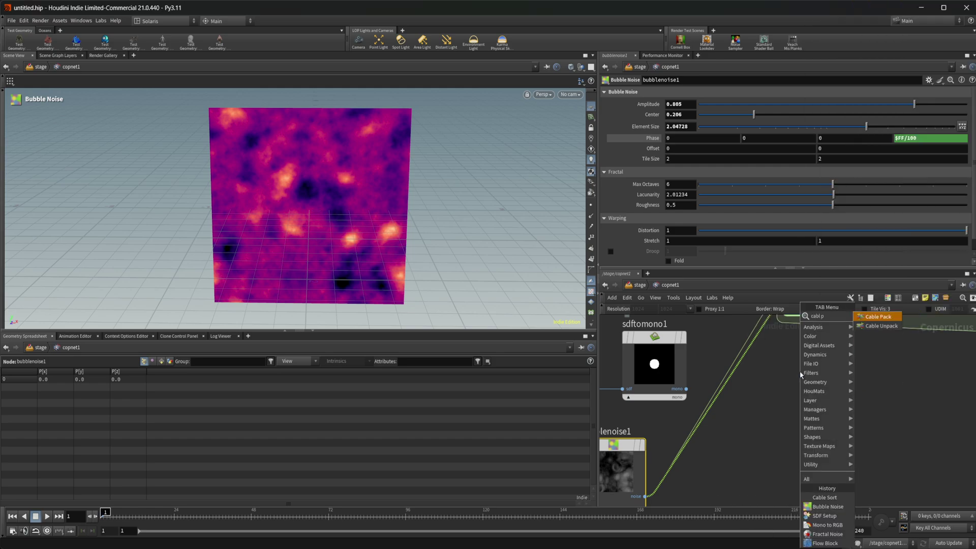
key(Return)
click(801, 375)
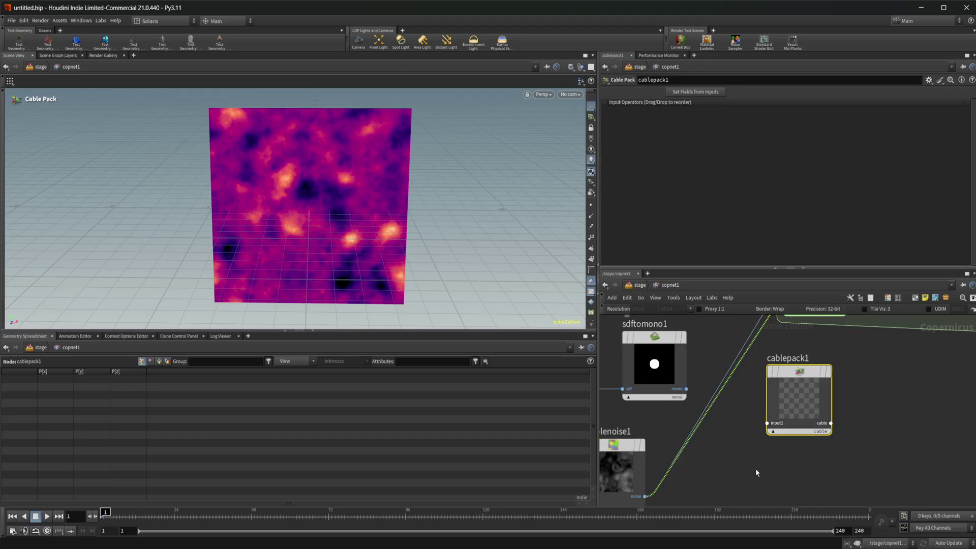
mouse_move(644, 497)
mouse_down()
mouse_move(745, 453)
mouse_move(767, 423)
mouse_up()
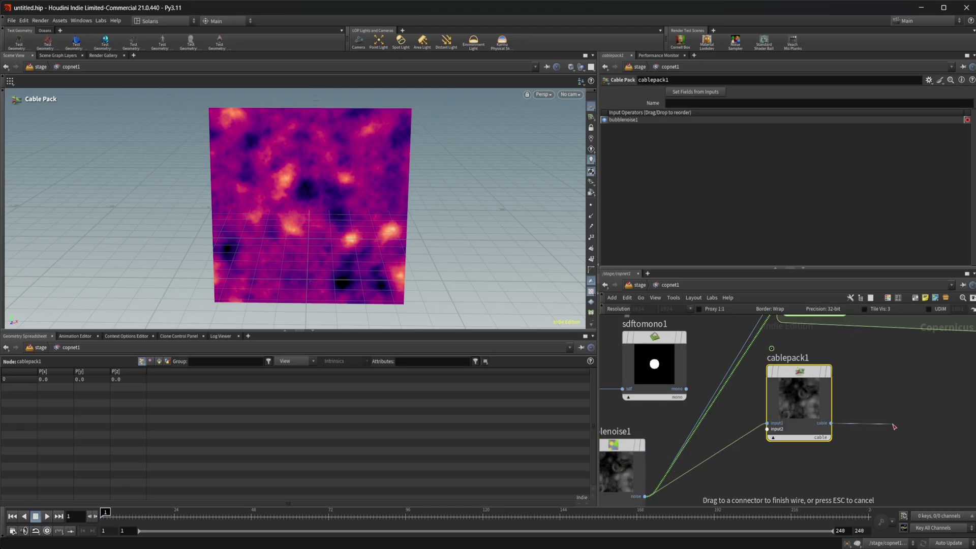
middle_drag(871, 435, 854, 431)
drag(627, 492, 749, 425)
click(813, 418)
key(Escape)
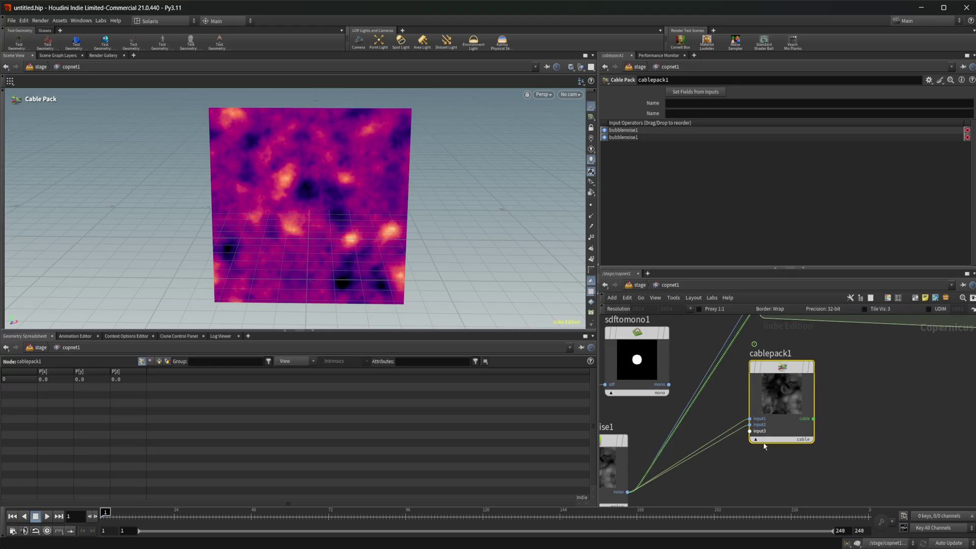
Delete the Cable Pack node and select bubblenoise1 again.
middle_drag(891, 431, 853, 468)
scroll(670, 465, down, 2)
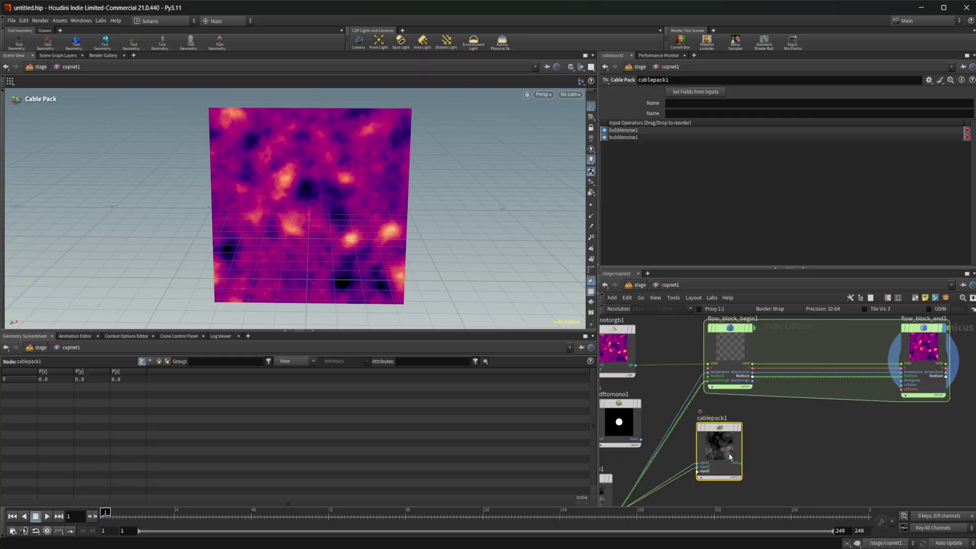
key(Delete)
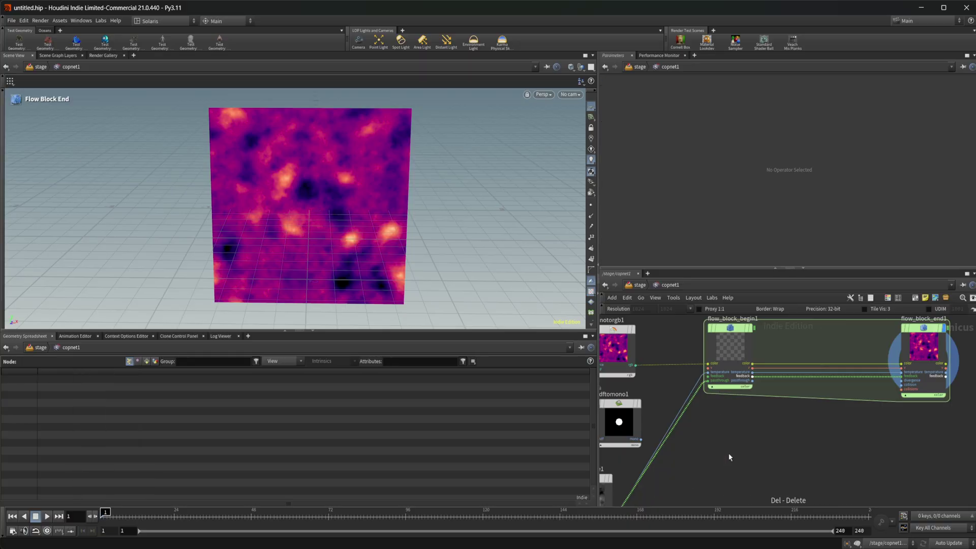
click(633, 425)
middle_drag(766, 352, 727, 418)
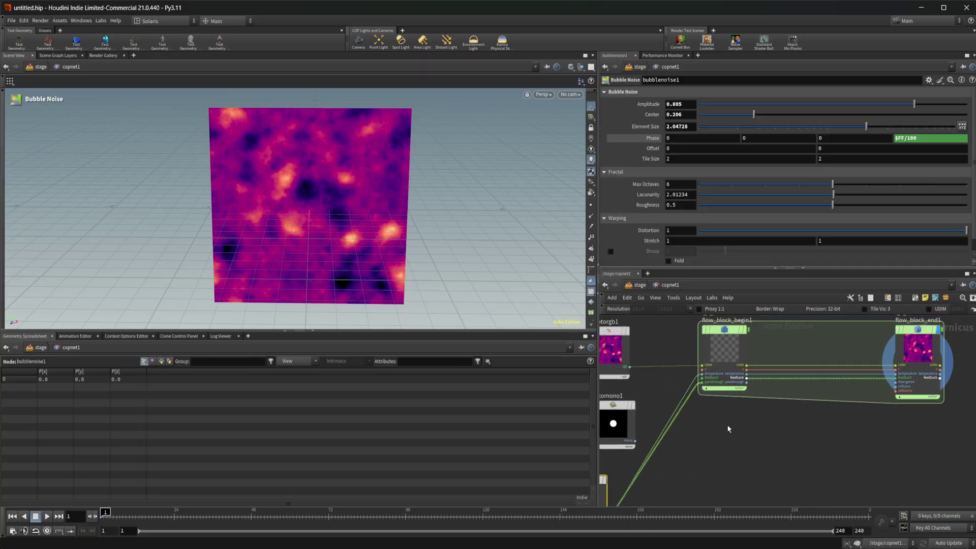
Add an Add blend node below the wires between Flow Block Begin and Flow Block End.
scroll(722, 412, up, 2)
middle_drag(625, 497, 712, 463)
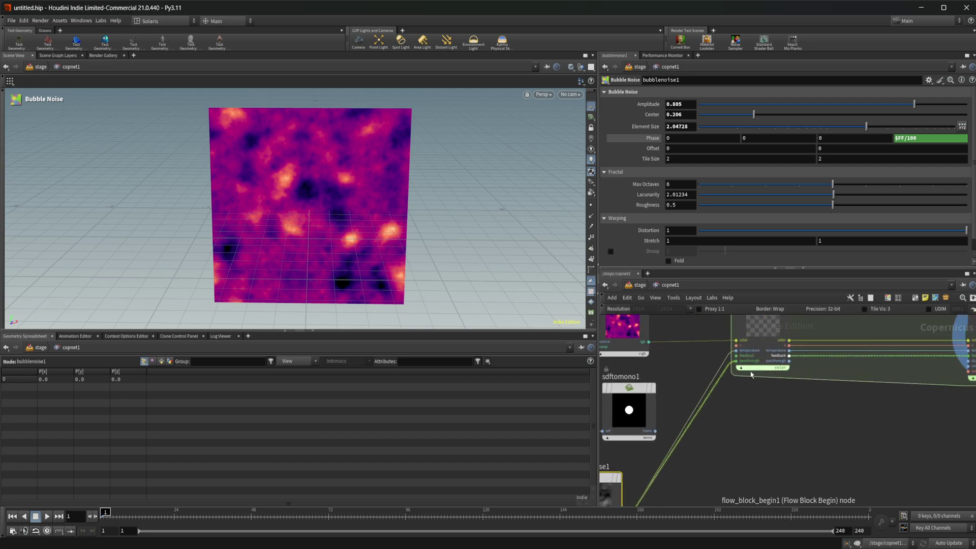
middle_drag(761, 391, 727, 442)
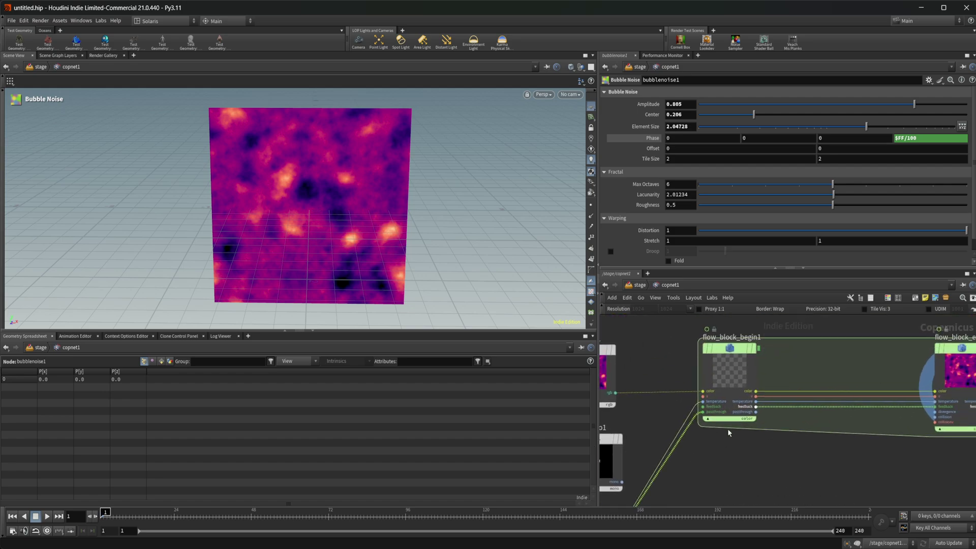
scroll(728, 428, up, 3)
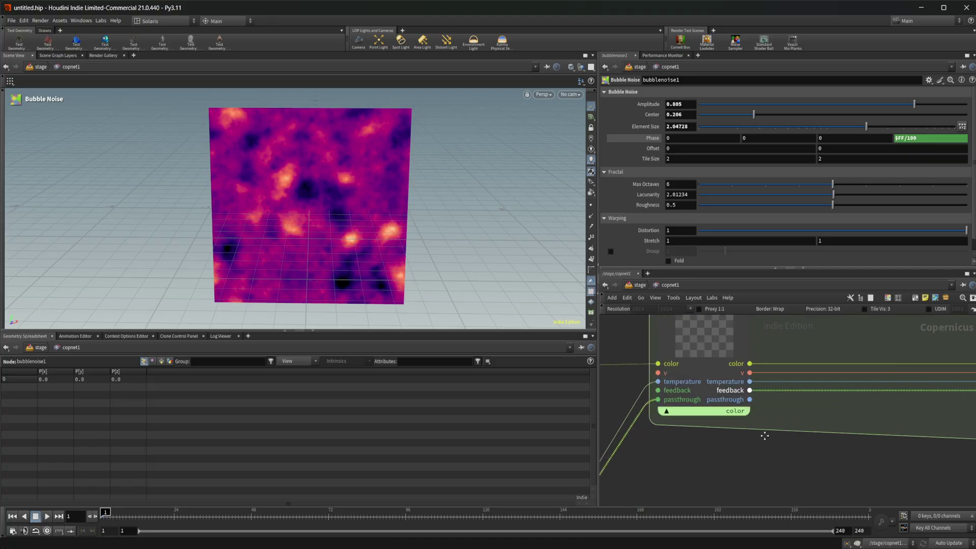
scroll(722, 408, down, 4)
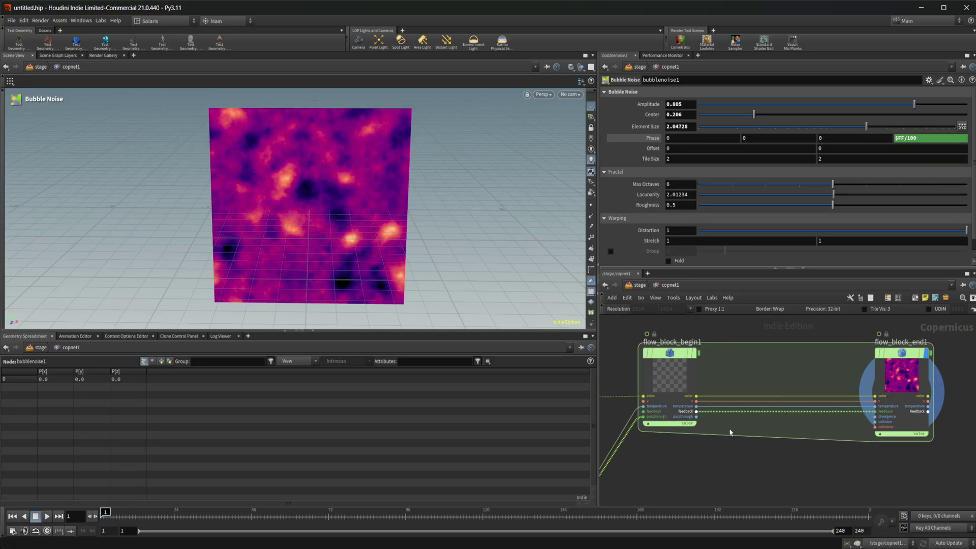
scroll(704, 430, up, 2)
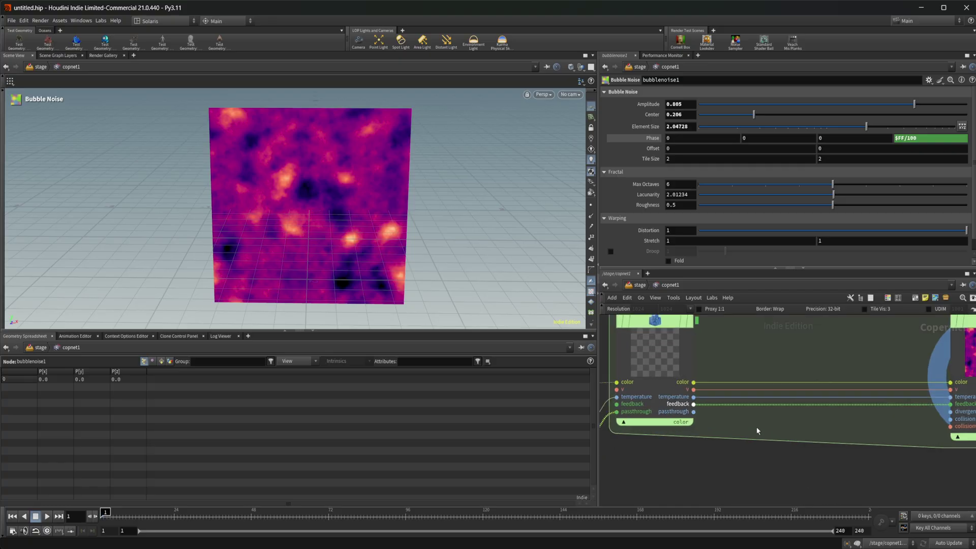
key(Tab)
mouse_move(758, 430)
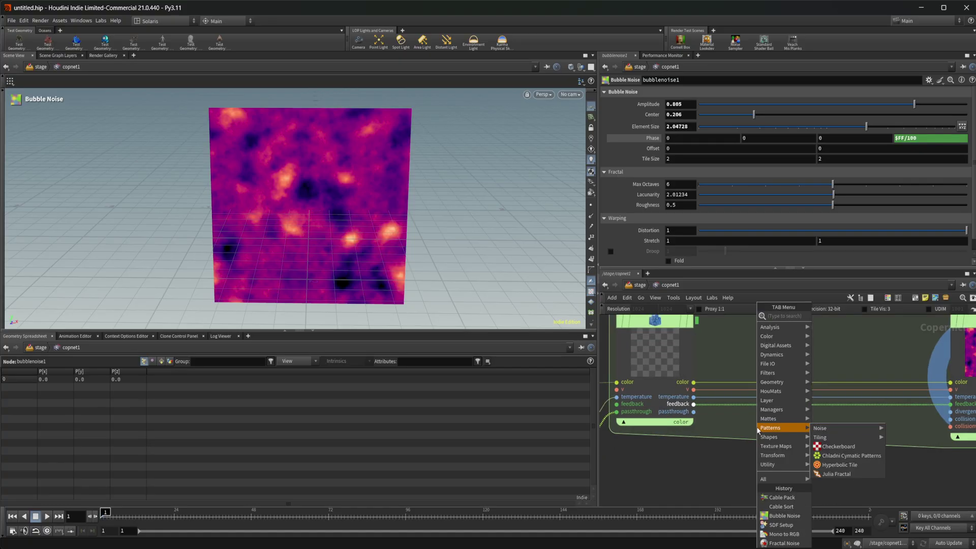
text(add)
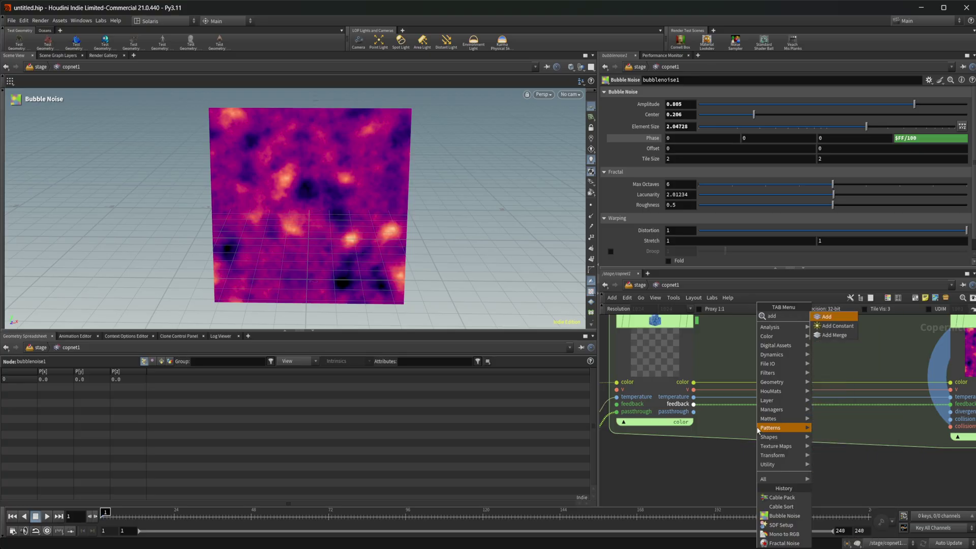
key(Return)
click(756, 426)
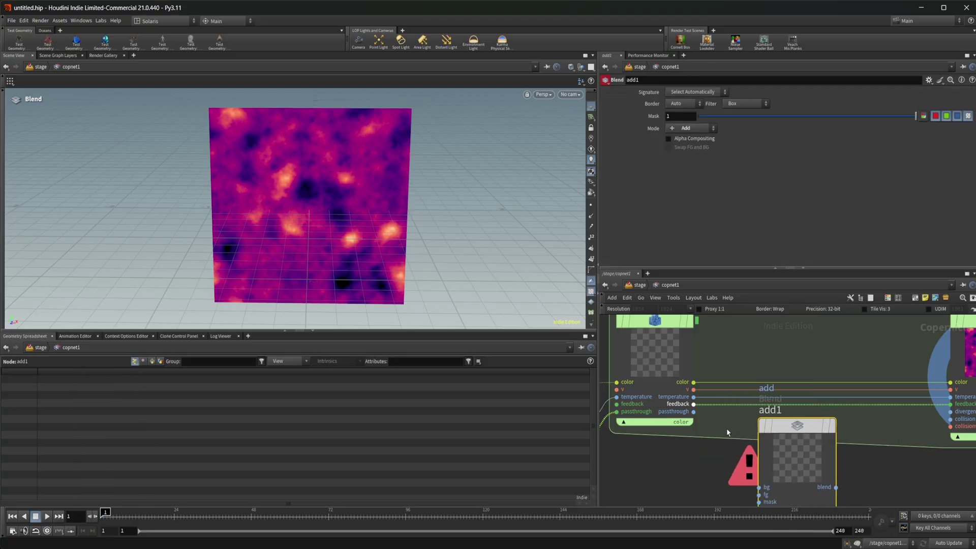
Wire Flow Block Begin's temperature output into add1's bg input and its passthrough output into the fg input.
click(694, 397)
middle_drag(726, 442, 714, 401)
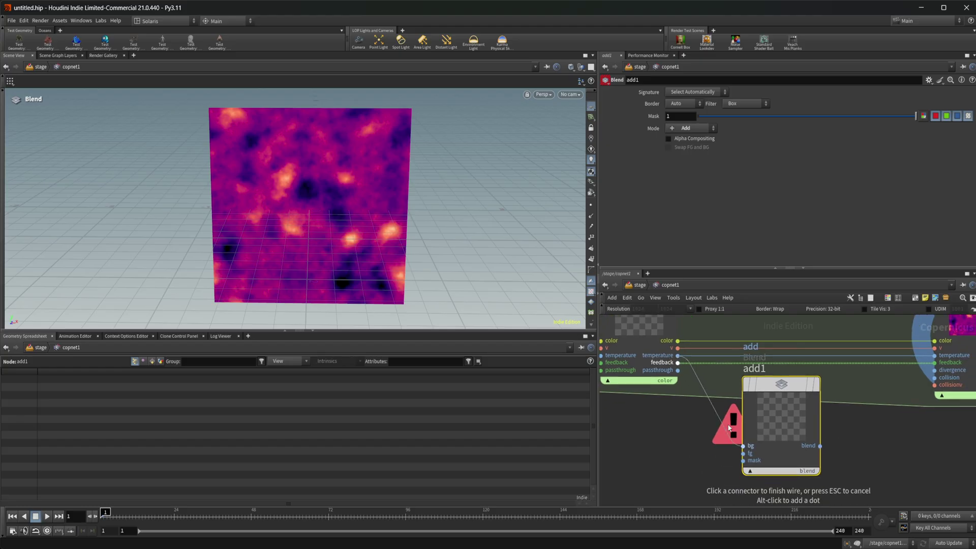
click(743, 445)
middle_drag(700, 441, 669, 436)
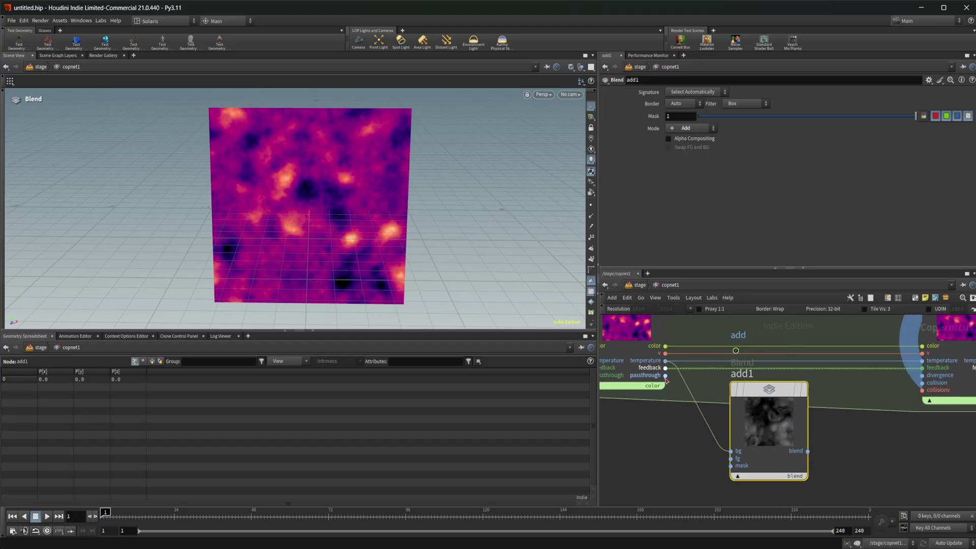
drag(665, 375, 722, 462)
middle_drag(834, 433, 771, 448)
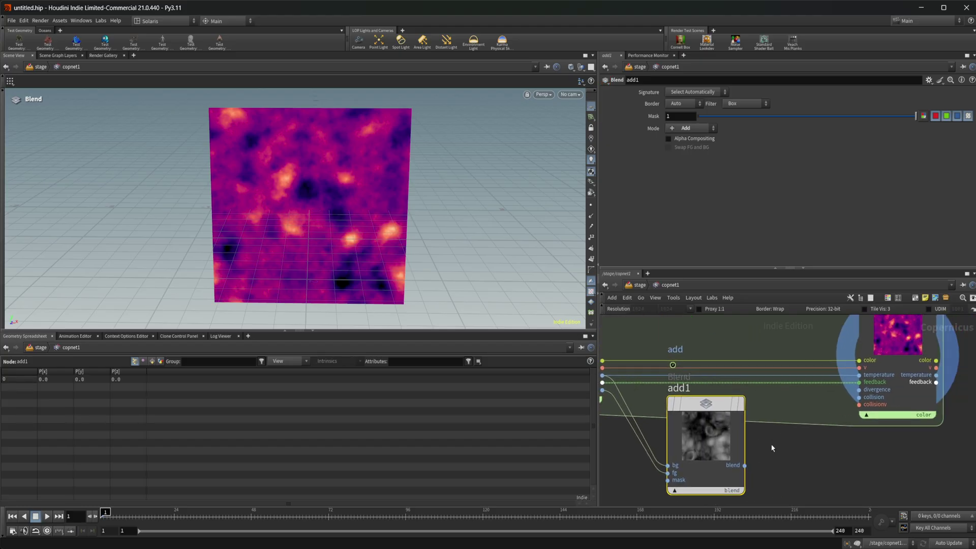
Wire add1's blend output into the temperature input of Flow Block End and adjust the add1 node's position.
drag(744, 465, 859, 374)
drag(728, 446, 725, 453)
middle_drag(777, 423, 851, 433)
scroll(656, 371, down, 3)
middle_drag(649, 364, 654, 402)
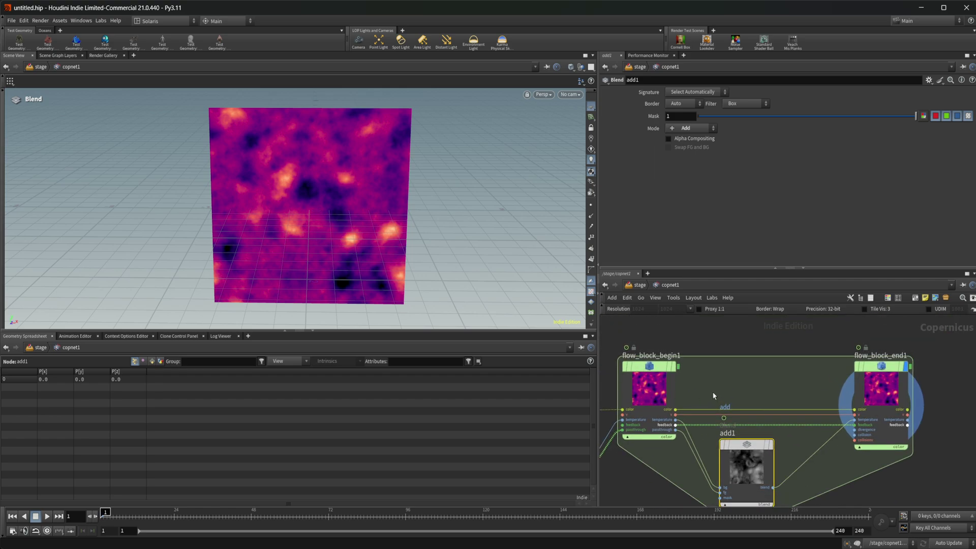
middle_drag(736, 398, 700, 399)
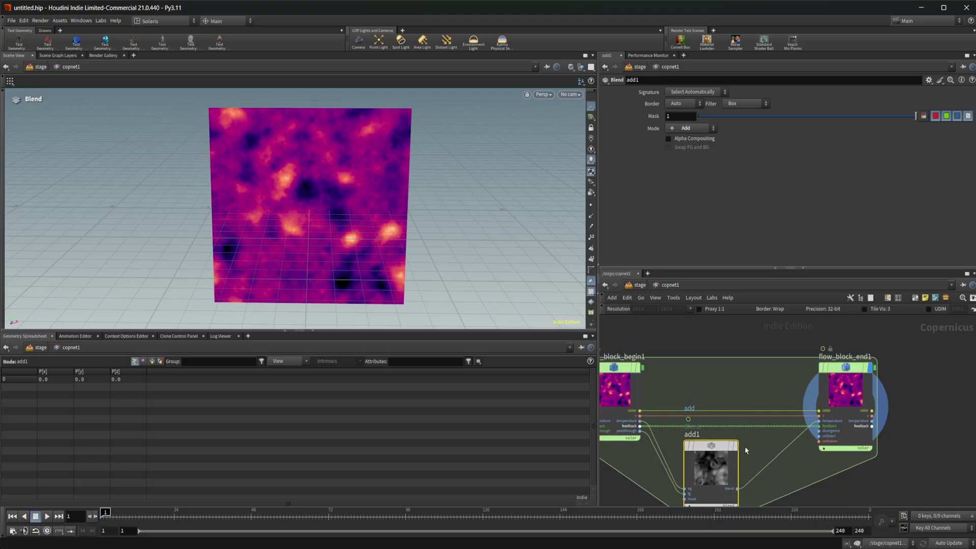
Select Flow Block End and play the simulation to examine the effect of the added temperature.
click(804, 425)
middle_drag(755, 400, 733, 394)
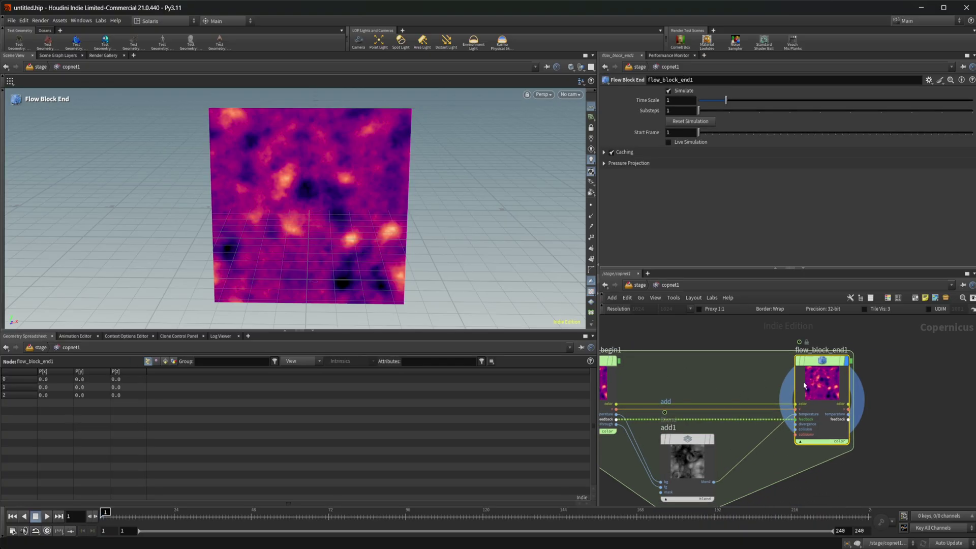
click(47, 516)
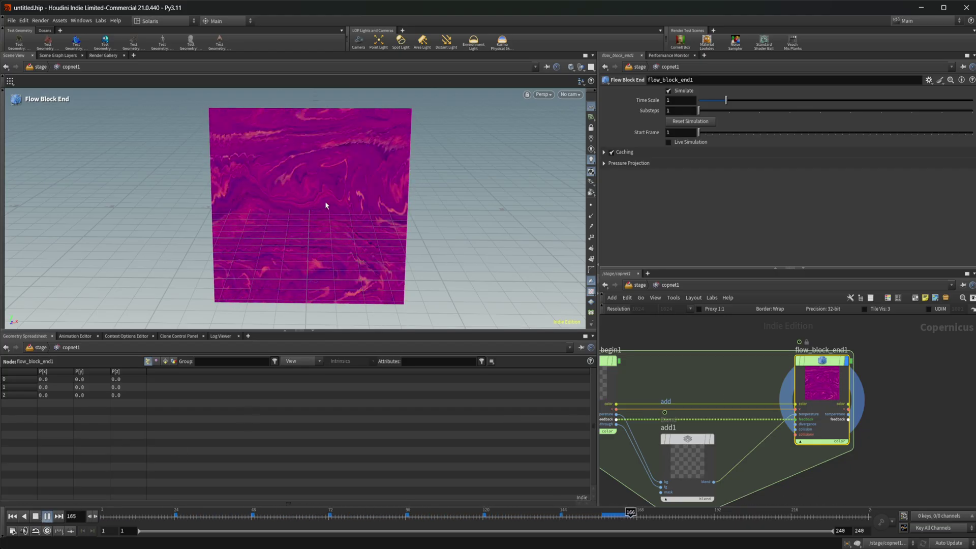
click(36, 517)
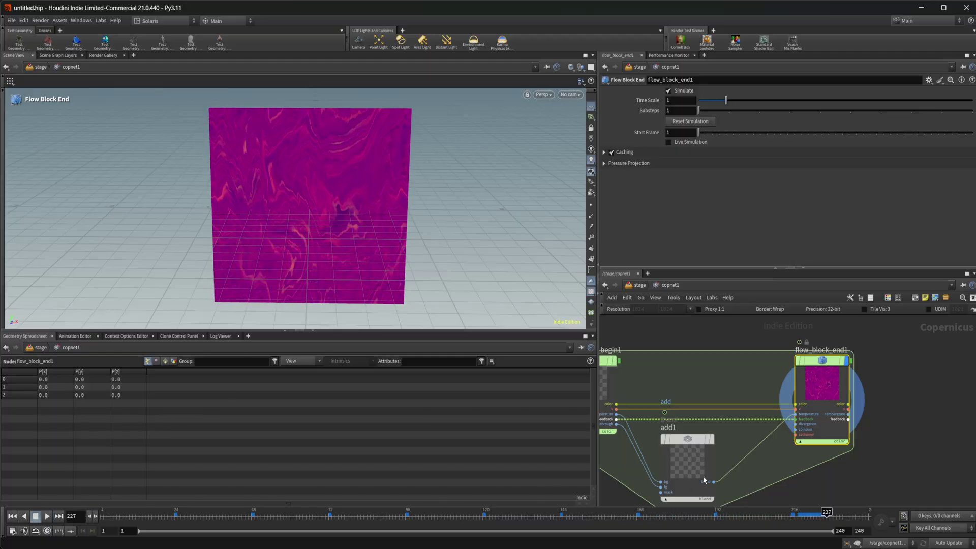
Insert a Bright node between add1 and Flow Block End and set its Brightness to 0.2.
middle_drag(740, 465, 743, 430)
key(Tab)
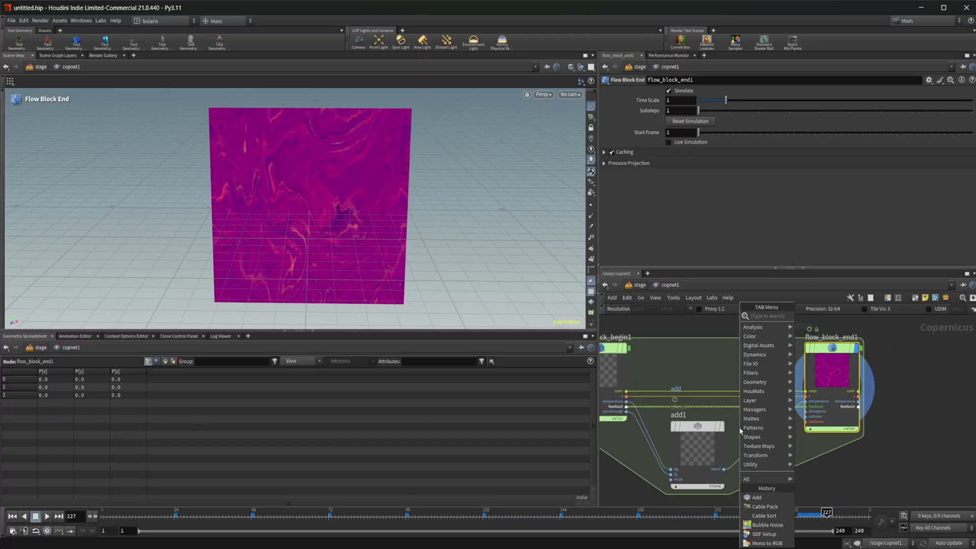
text(clamp)
key(Return)
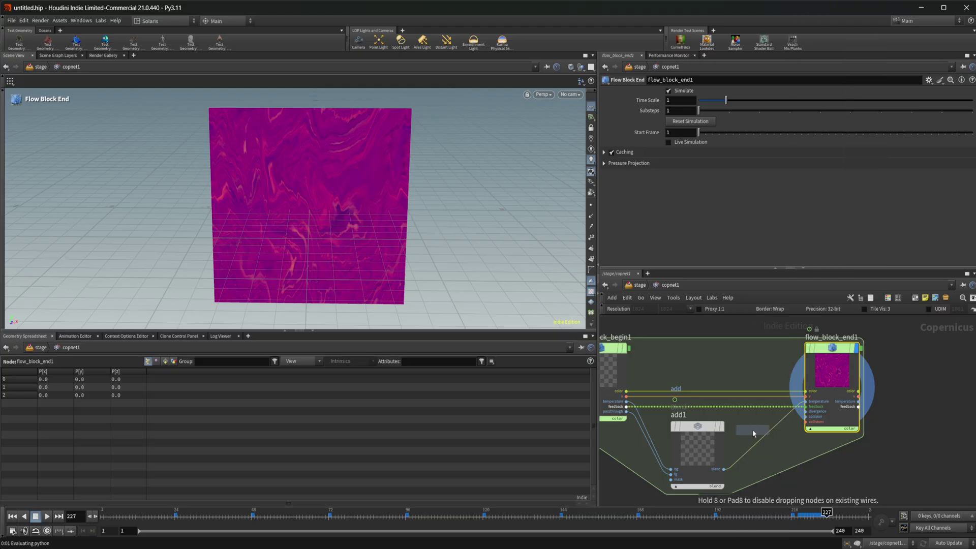
click(753, 434)
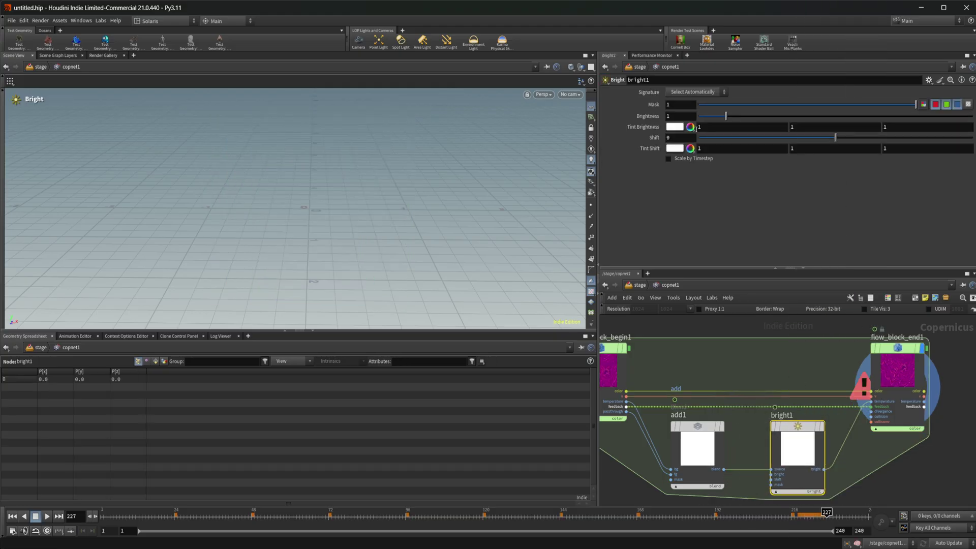
text(.2)
key(Return)
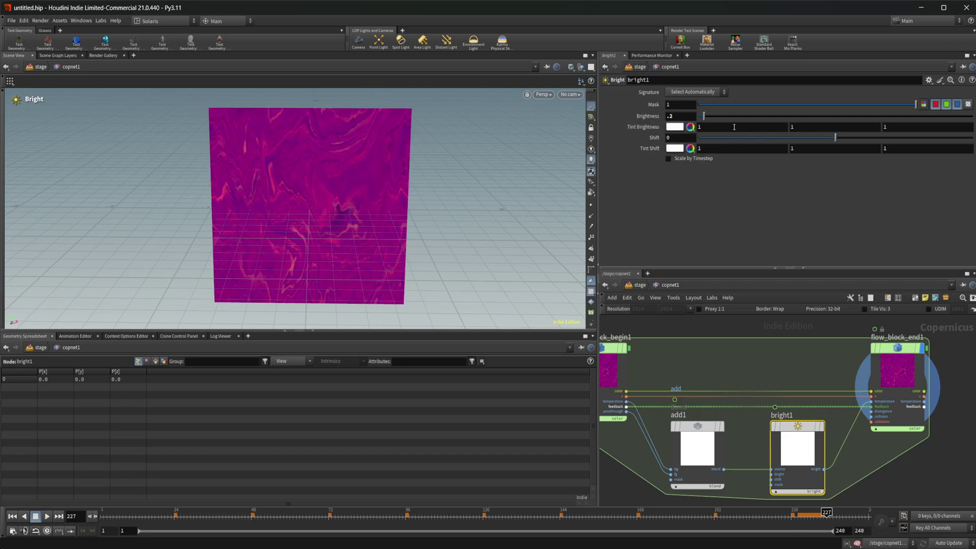
Play the simulation to check the flow with the Bright node in the temperature path.
click(18, 517)
click(46, 517)
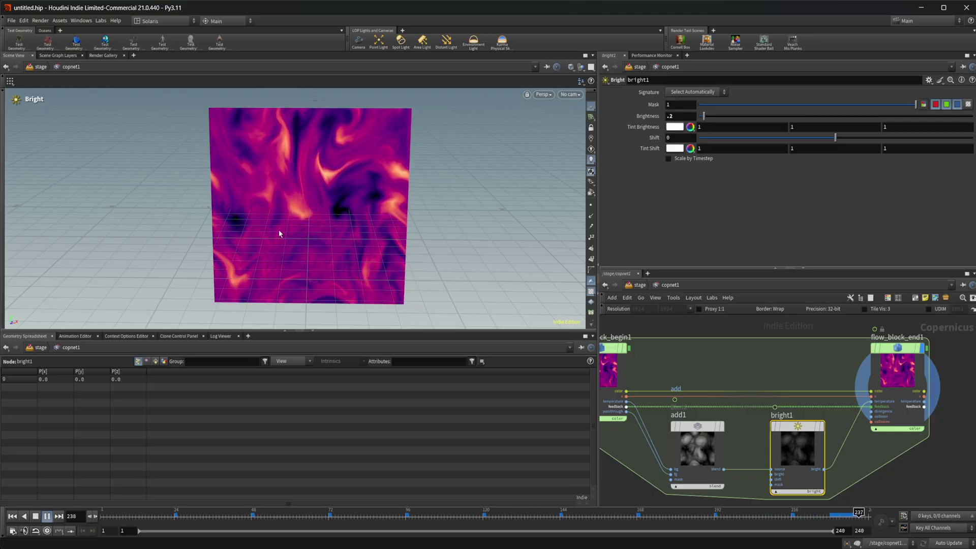
click(46, 516)
Set the Brightness of bright1 to 0.59 and replay the simulation from the start.
click(711, 116)
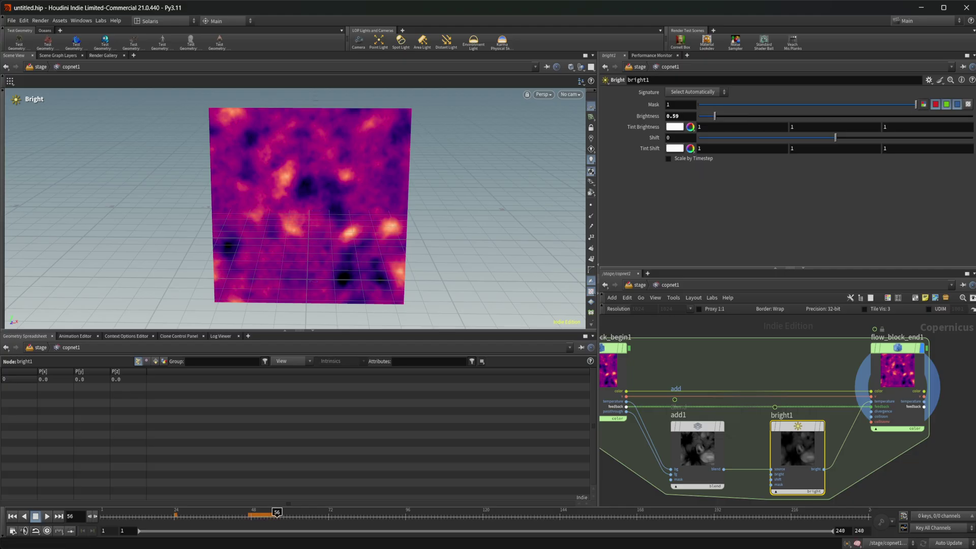
click(15, 517)
click(47, 516)
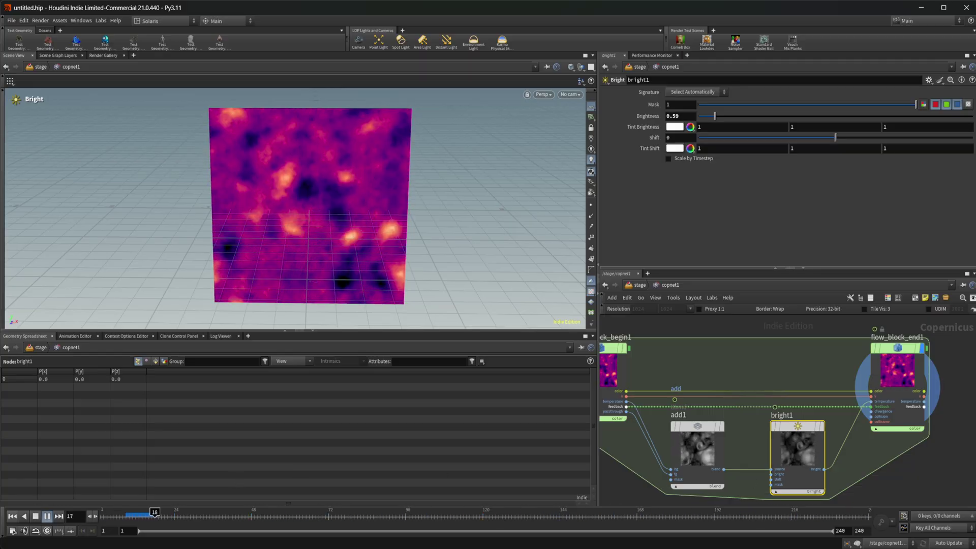
click(47, 516)
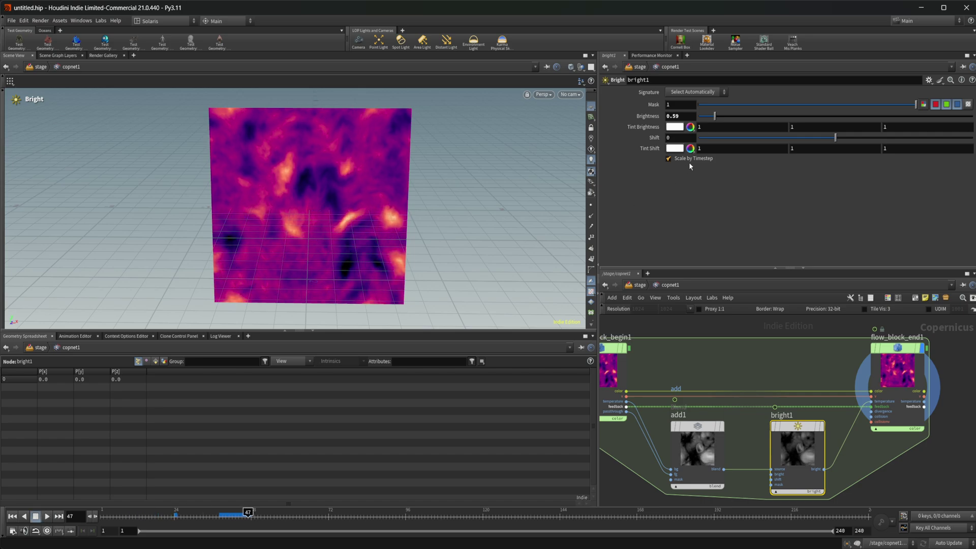
Try Scale by Timestep on bright1, play the simulation, and return to frame 1.
click(669, 158)
click(47, 517)
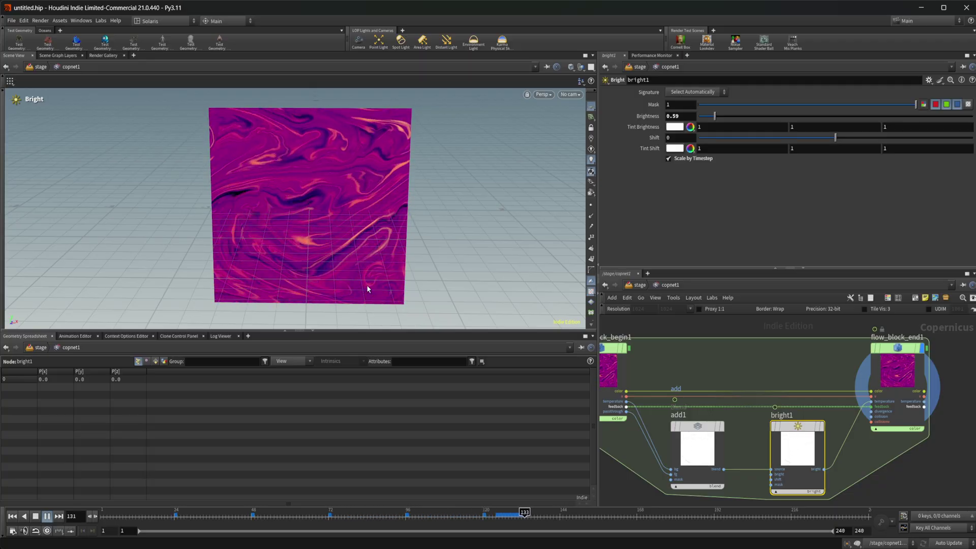
click(36, 515)
click(12, 516)
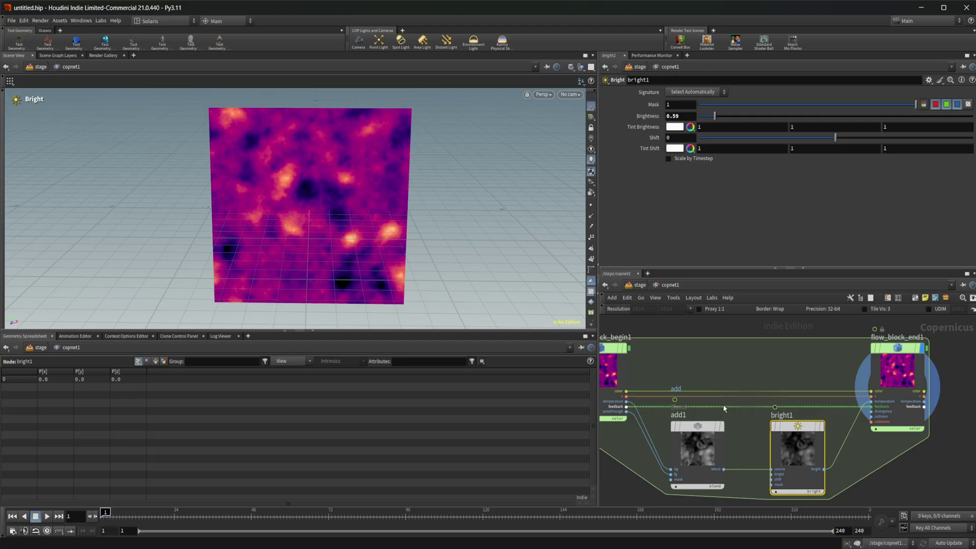
Add a Multiply blend node and insert it into the wire between add1 and bright1.
middle_drag(734, 442, 783, 395)
key(Tab)
mouse_move(765, 458)
text(mult)
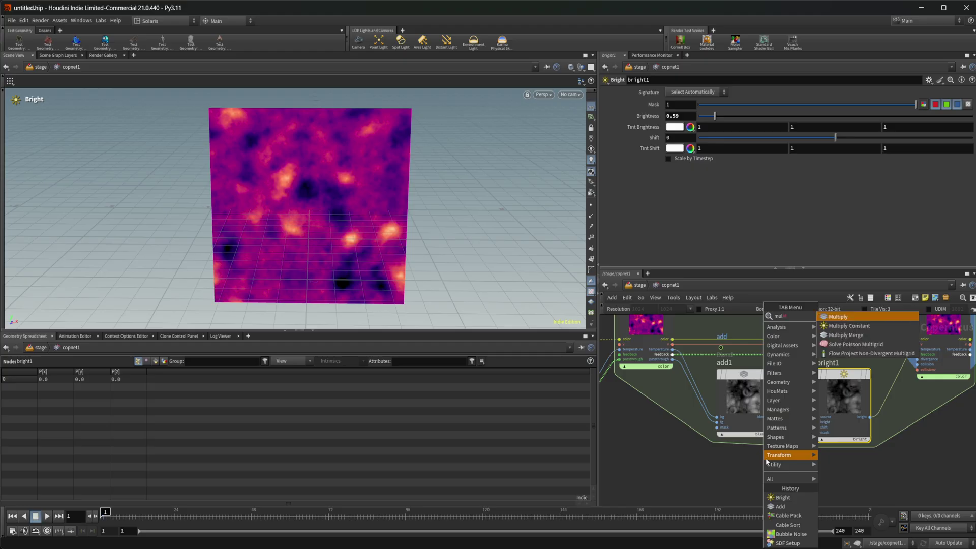
key(Return)
click(766, 462)
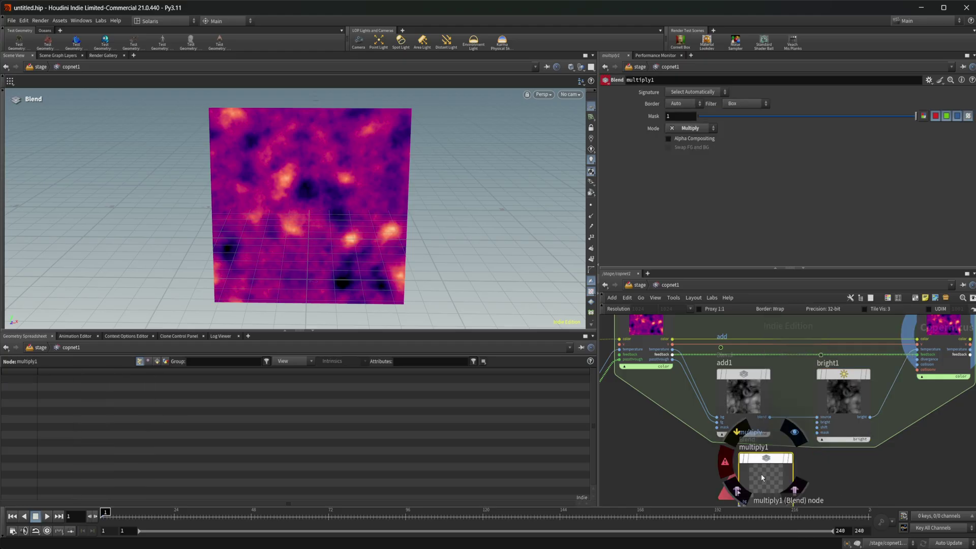
drag(762, 476, 857, 409)
Add a Phasor Noise node below add1, outside the flow block.
middle_drag(787, 486, 810, 480)
key(Tab)
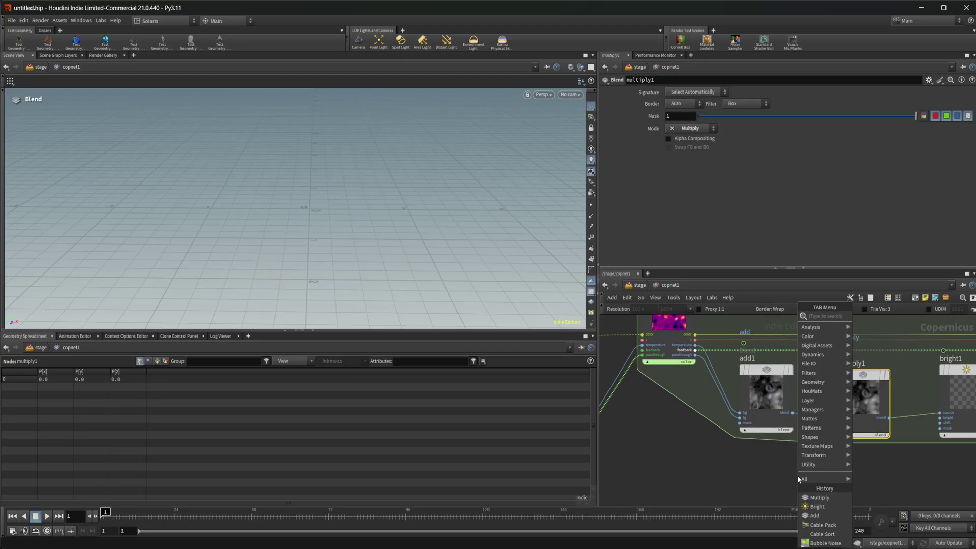
text(noi)
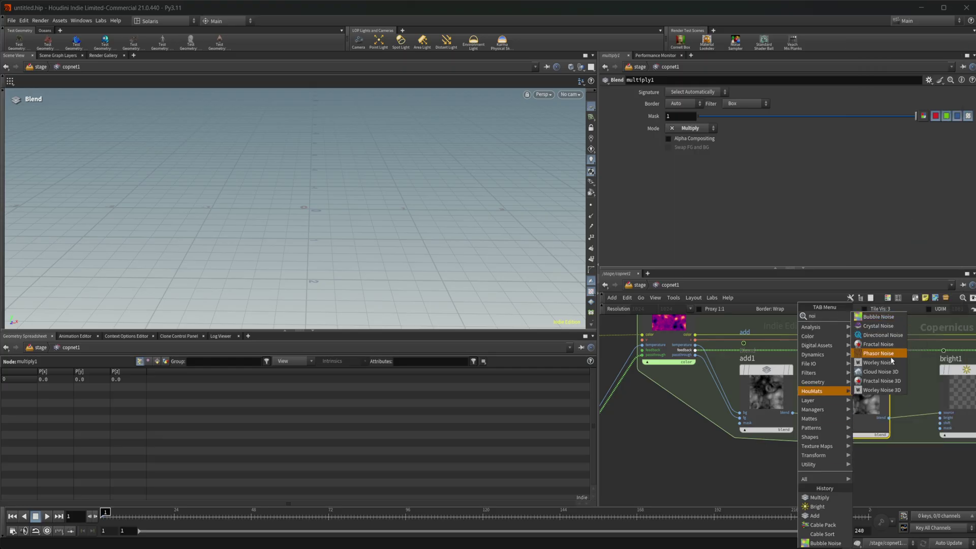
click(889, 356)
click(759, 460)
scroll(783, 457, up, 4)
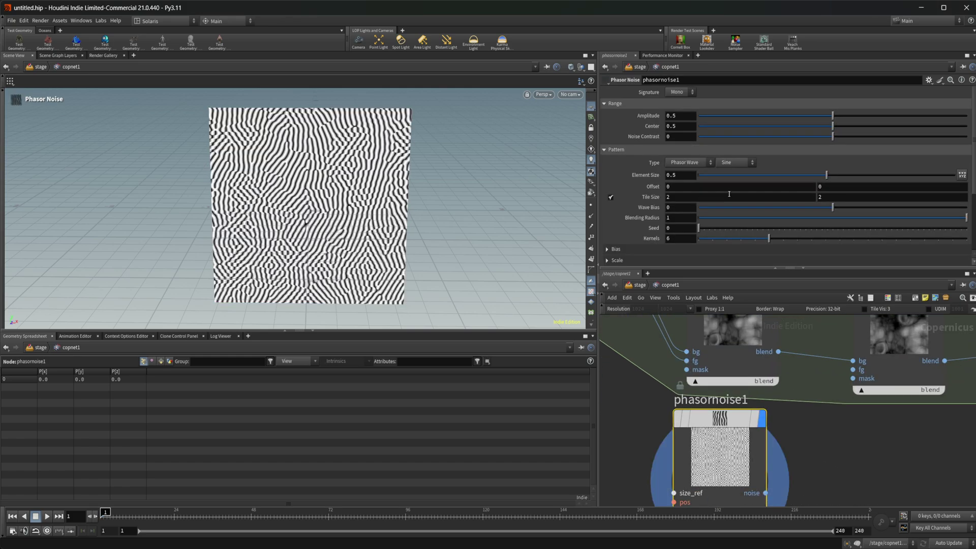
Set phasornoise1's Amplitude to 0.785, Center to 0.134 and Noise Contrast to -0.169.
drag(849, 122, 901, 123)
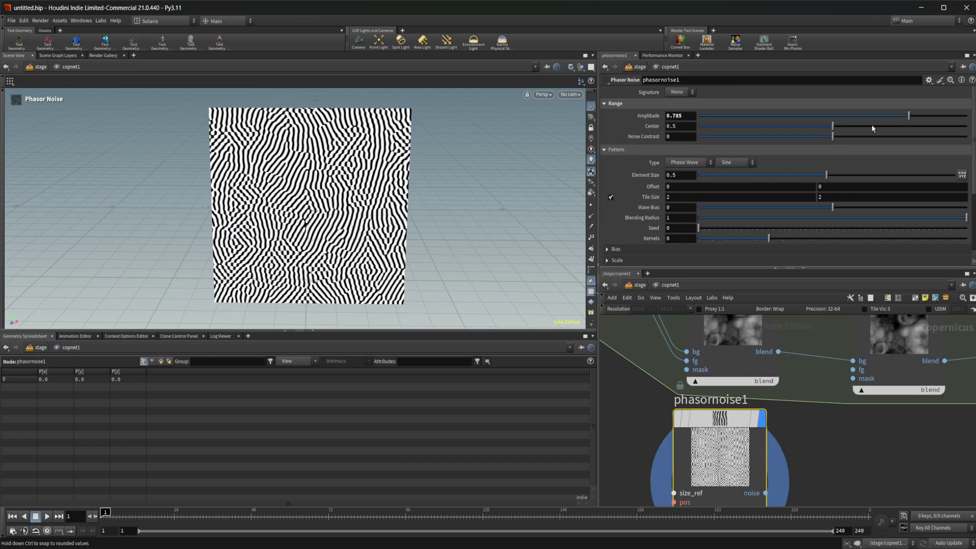
drag(830, 141, 735, 133)
mouse_move(822, 142)
mouse_down()
mouse_move(742, 139)
mouse_move(810, 137)
mouse_up()
Try several pattern types on phasornoise1, choose Intensity Field, and set the Element Size to 0.749.
click(686, 163)
click(692, 183)
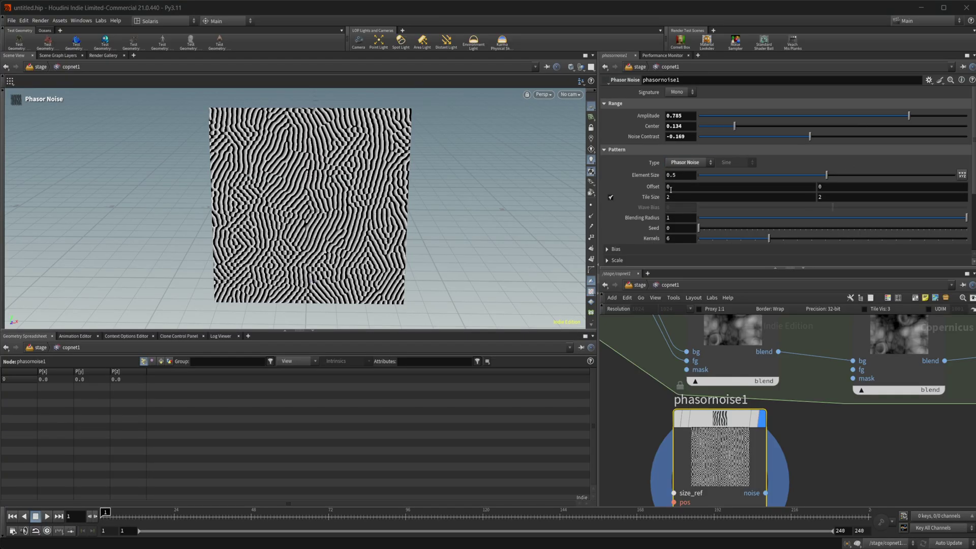
click(694, 164)
click(697, 173)
click(692, 163)
click(683, 190)
click(689, 187)
click(686, 162)
click(691, 197)
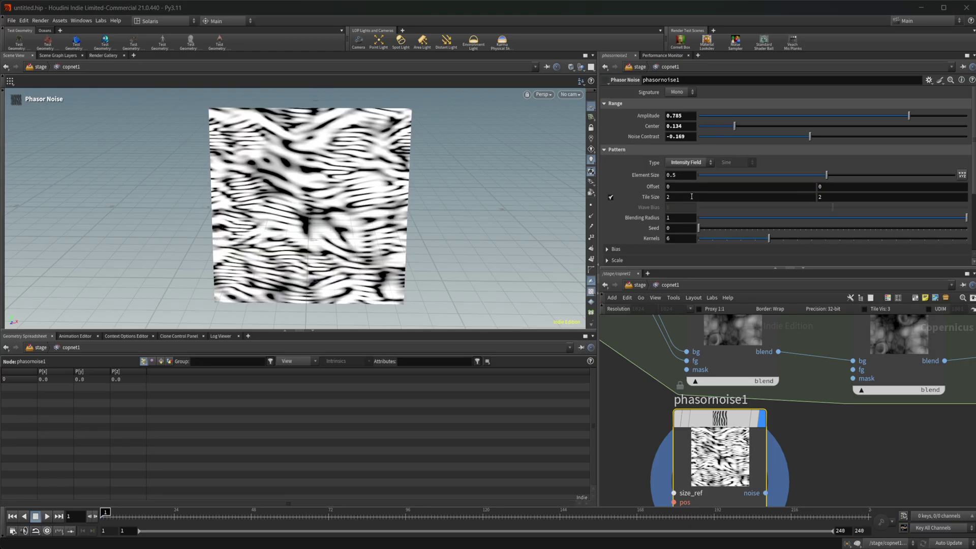
drag(826, 174, 891, 180)
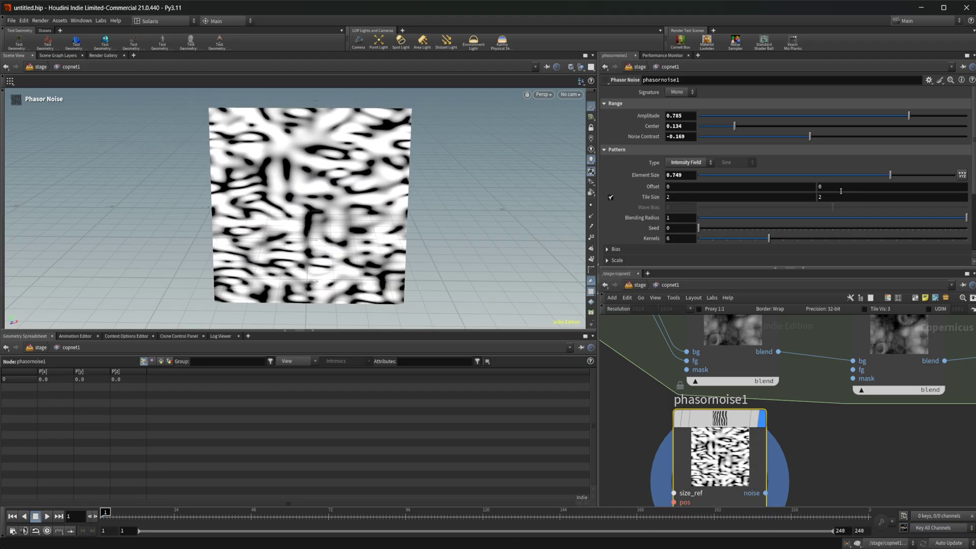
Link phasornoise1's Offset Y to Offset X with a relative reference.
click(711, 188)
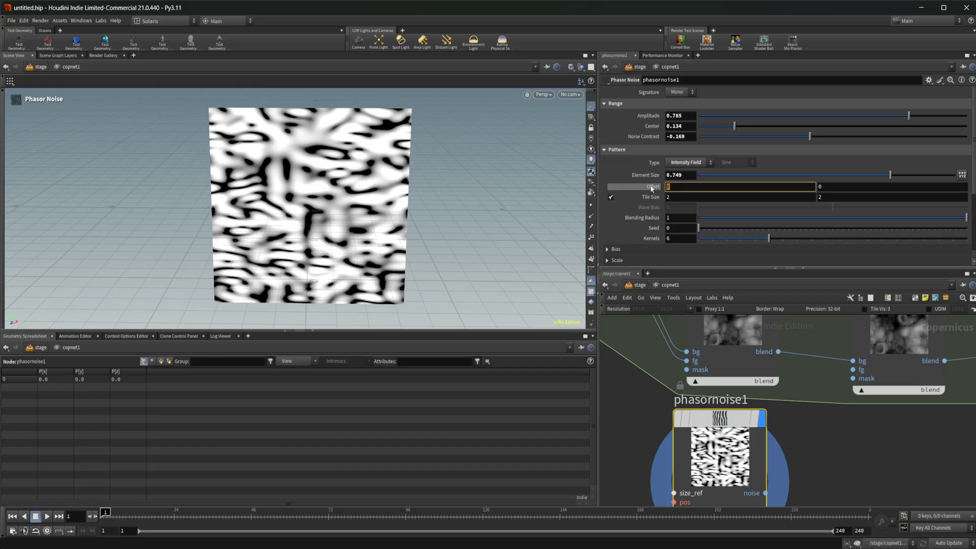
right_click(685, 189)
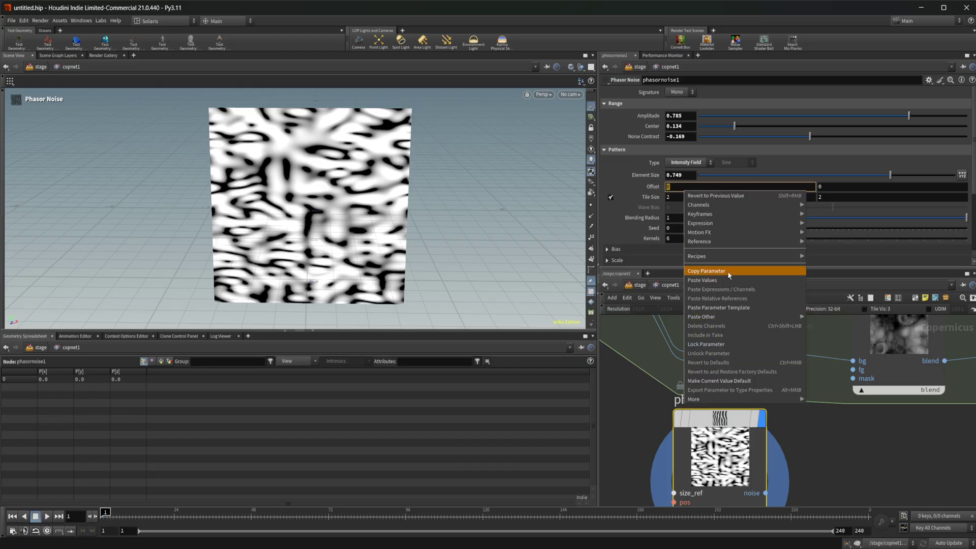
click(727, 270)
right_click(852, 193)
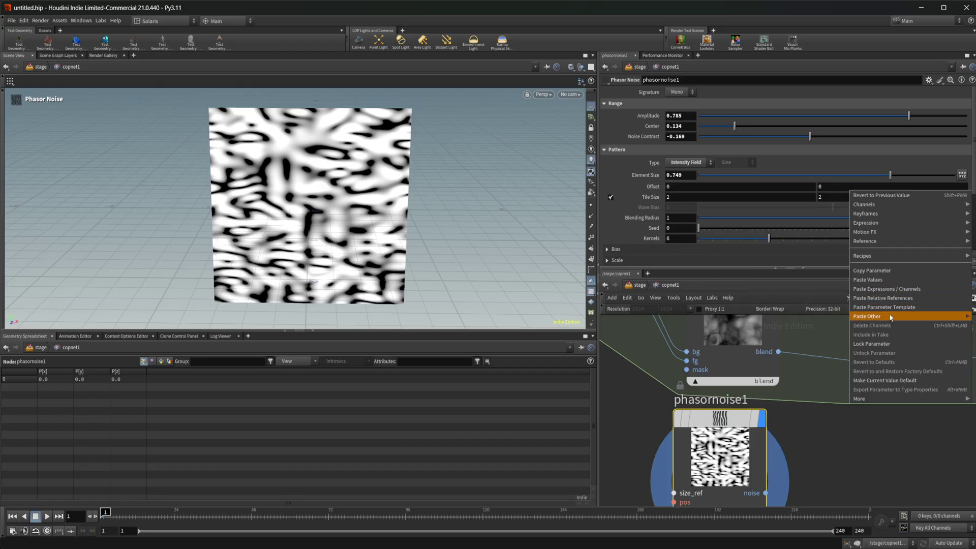
click(882, 297)
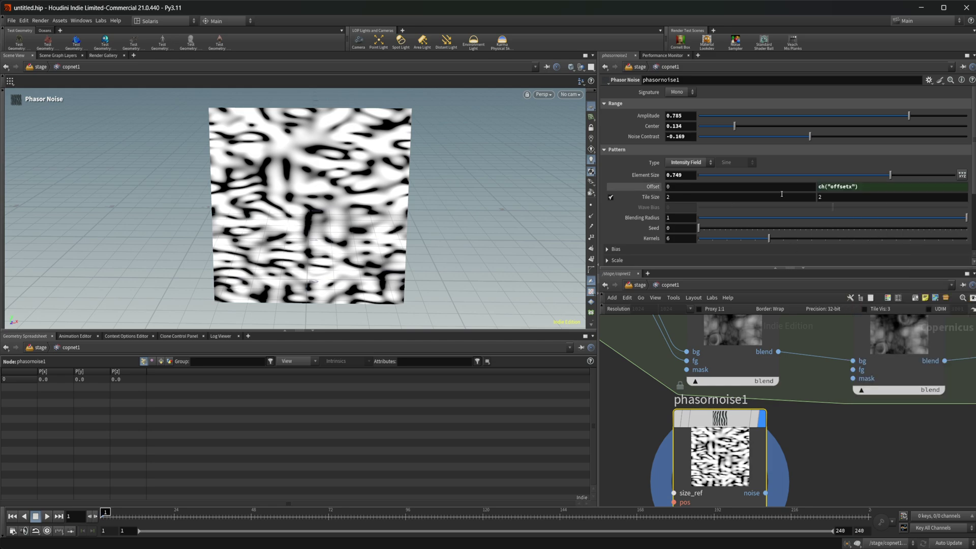
Set phasornoise1's Offset X to the expression $FF/100 and play the animation to preview the moving noise.
click(728, 187)
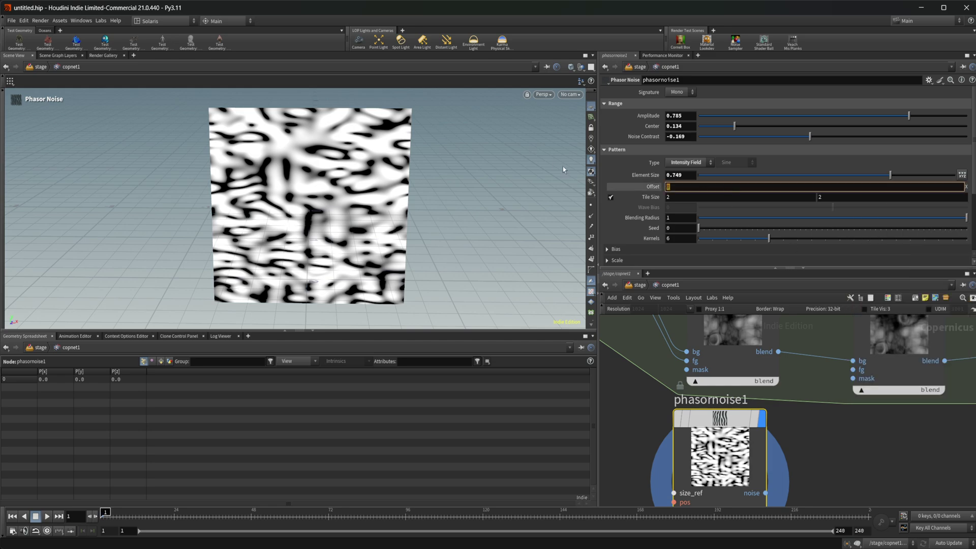
text($FF/100)
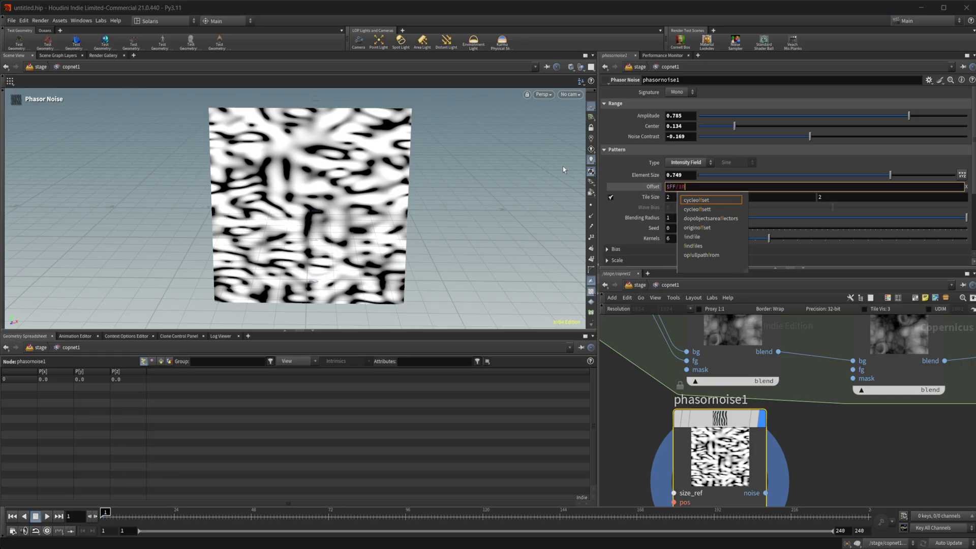
key(Return)
middle_drag(834, 450, 802, 430)
click(45, 518)
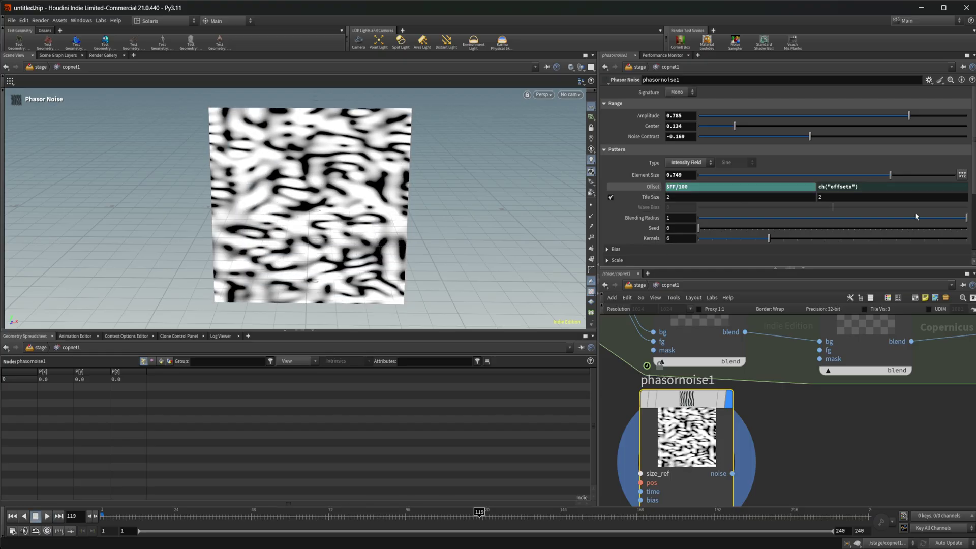
Remove the reference from phasornoise1's Offset Y, set it to $FF/50 and play back the result.
right_click(914, 190)
click(953, 343)
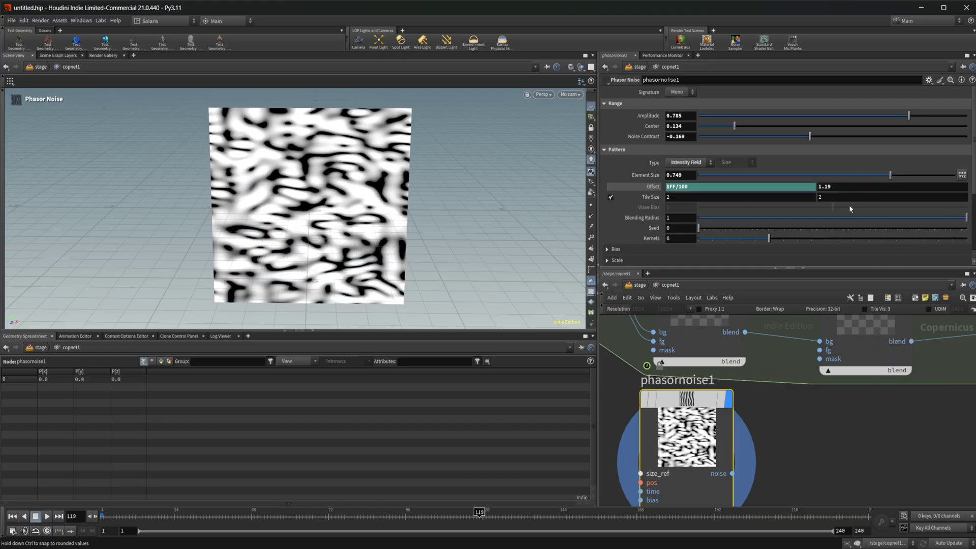
click(856, 189)
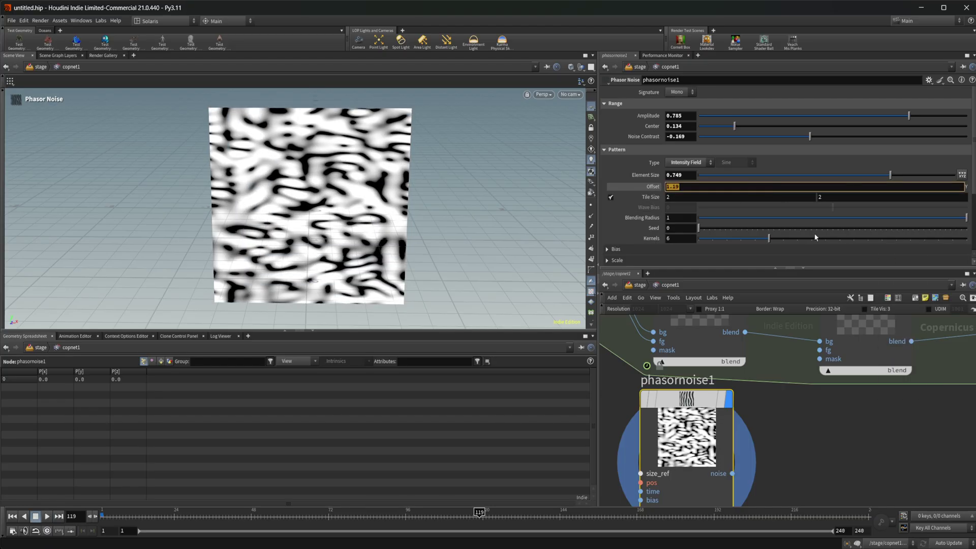
text($)
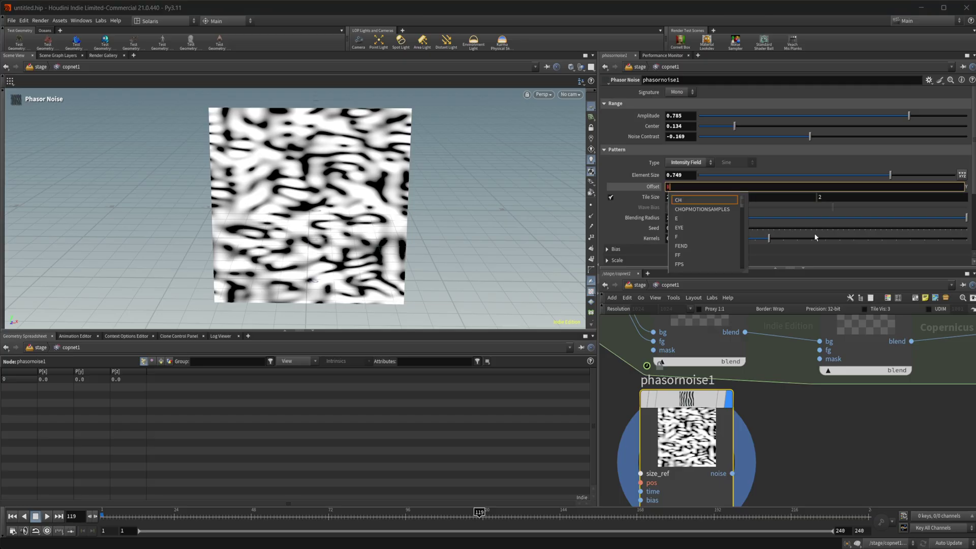
text(FF)
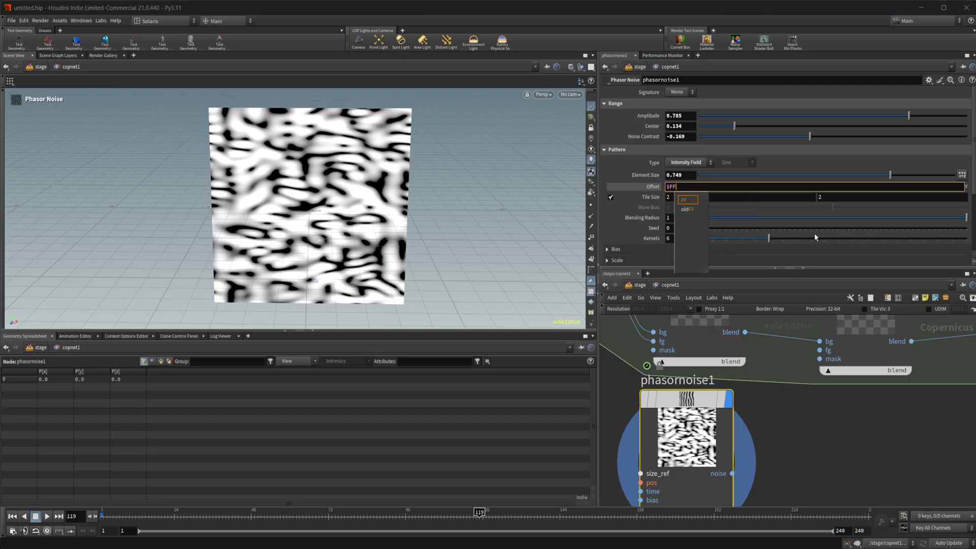
text(/50)
key(Return)
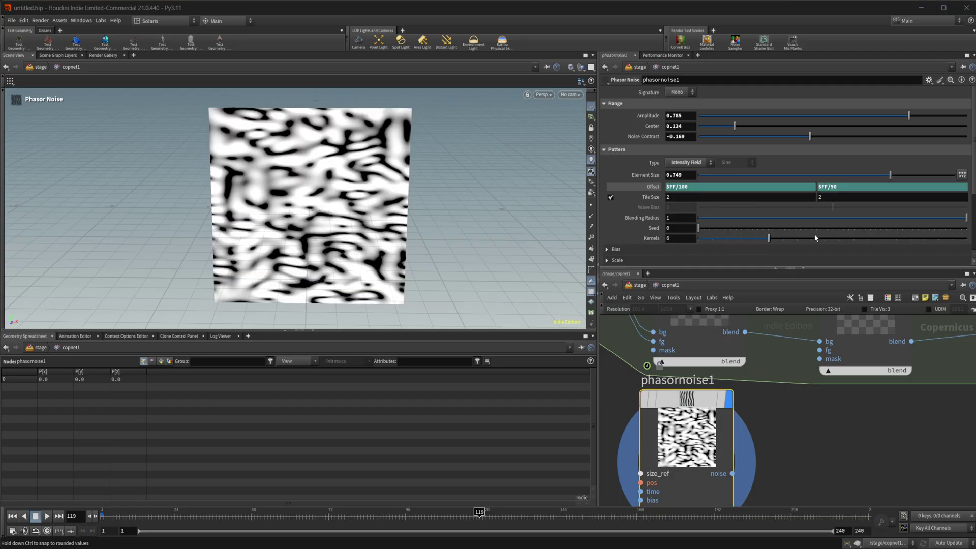
click(46, 516)
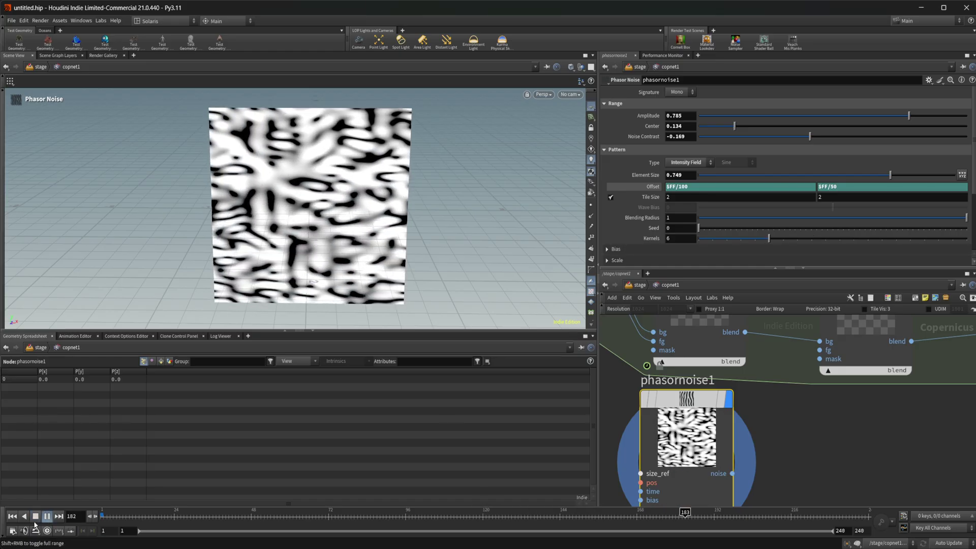
click(46, 516)
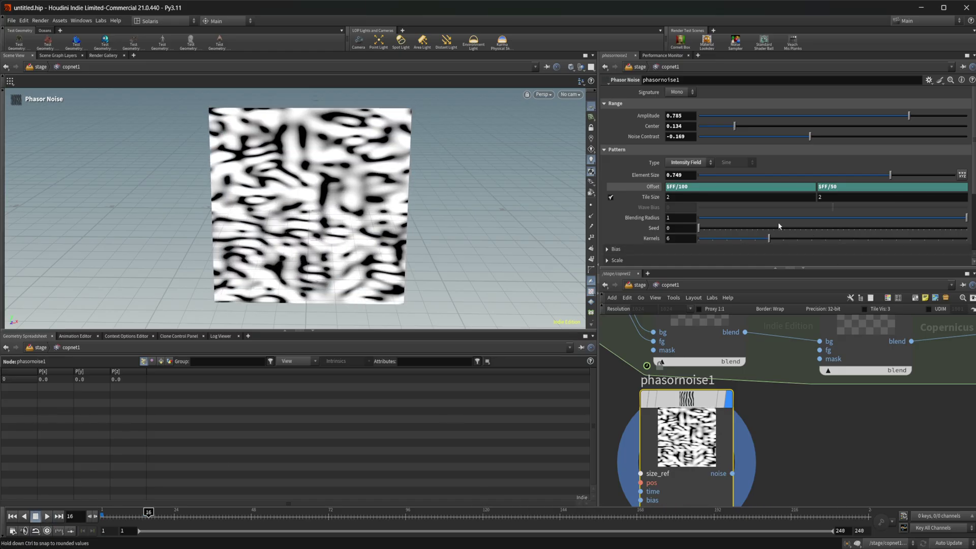
Enable 3D Noise on phasornoise1.
scroll(701, 201, down, 2)
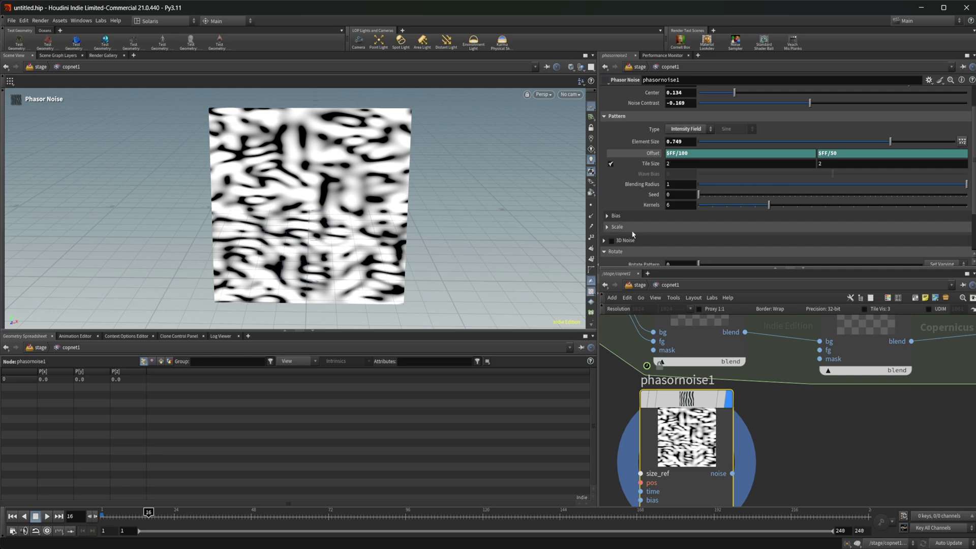
scroll(662, 203, down, 3)
click(615, 183)
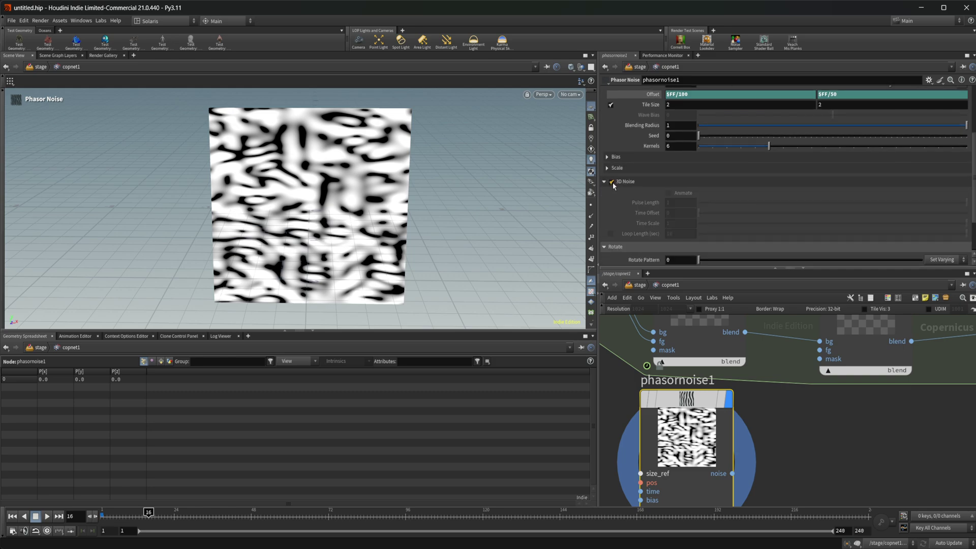
click(611, 181)
scroll(734, 187, up, 1)
Delete the expressions from both Offset values of phasornoise1.
right_click(662, 124)
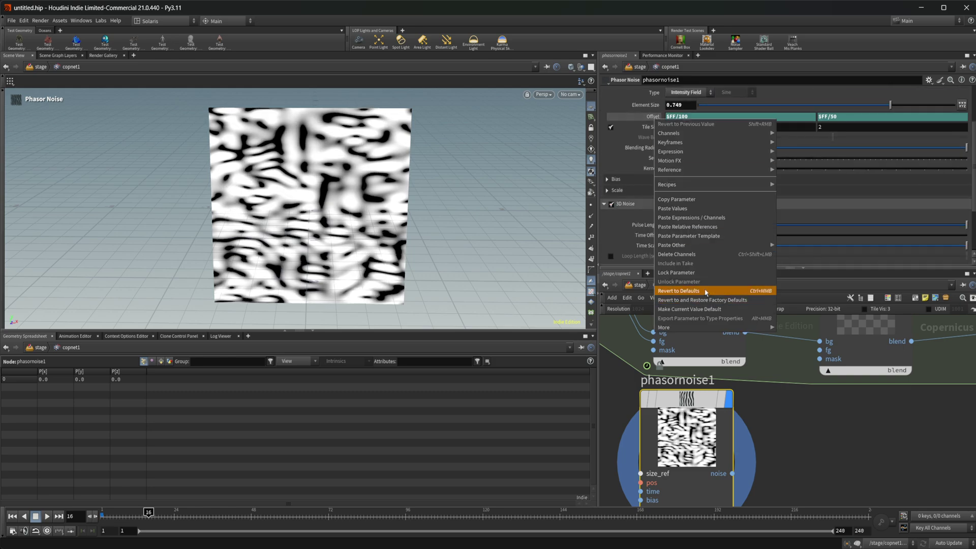
click(700, 260)
scroll(678, 215, up, 1)
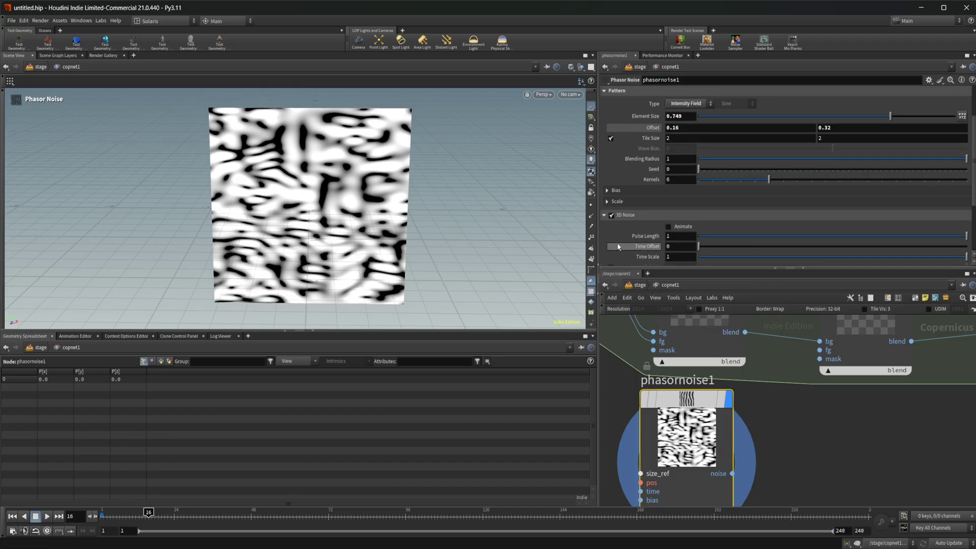
Turn on Animate for phasornoise1's 3D Noise, set the Pulse Length to 10 and preview the animation.
scroll(667, 223, down, 1)
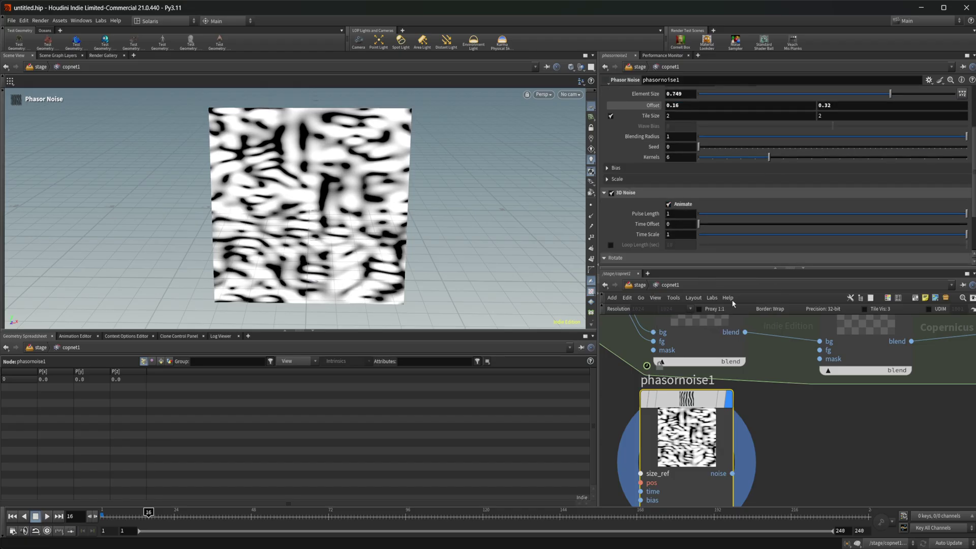
click(668, 214)
text(10)
key(Return)
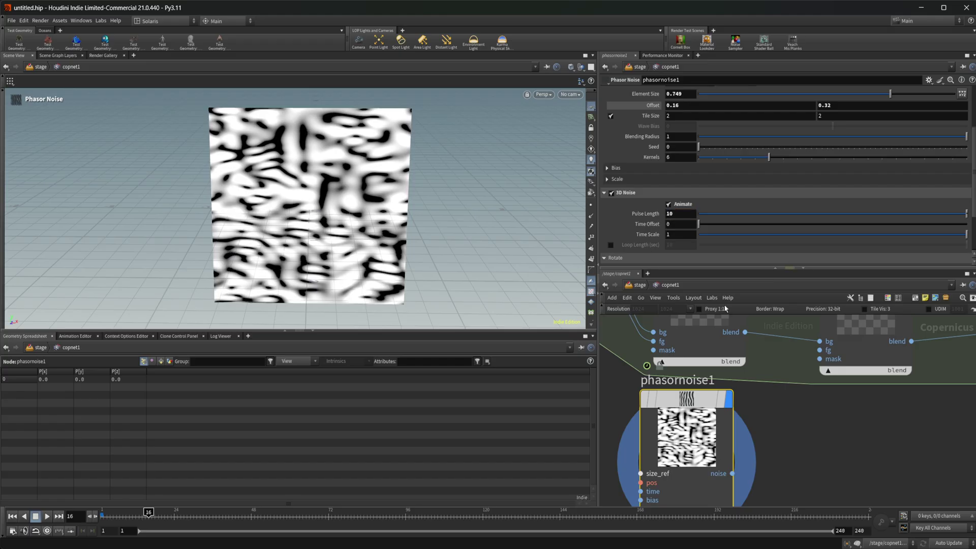
click(44, 517)
click(24, 515)
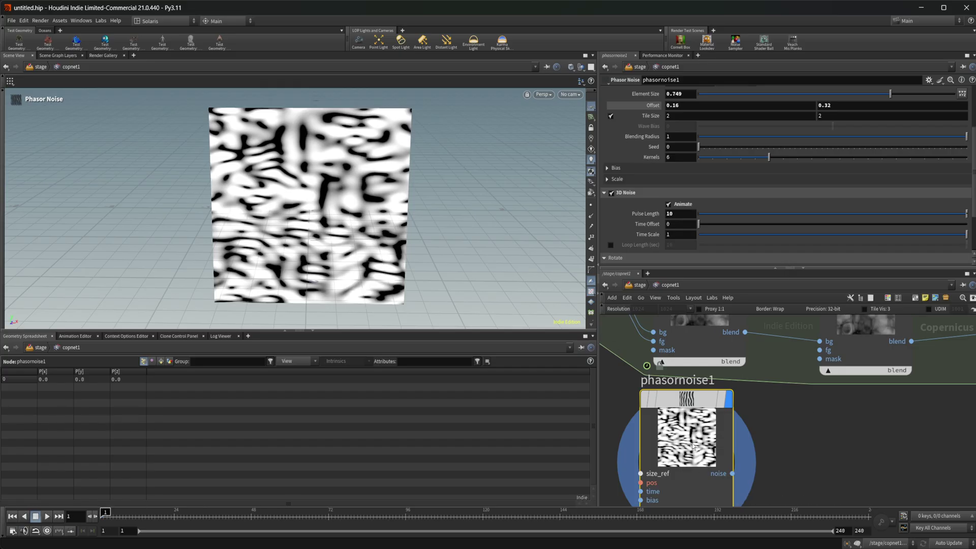
Set phasornoise1's Pulse Length to 0.432 and scrub the timeline to check the noise motion.
scroll(715, 174, up, 3)
scroll(715, 175, down, 2)
click(740, 227)
drag(740, 230, 813, 226)
drag(238, 515, 225, 533)
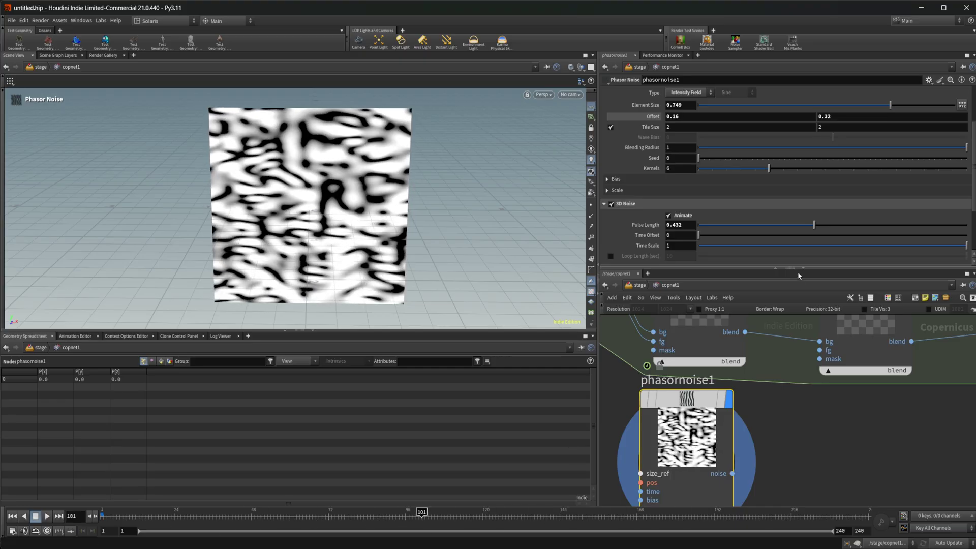
Lower phasornoise1's Pulse Length to 0.22 and play the animation from the first frame.
drag(813, 225, 757, 225)
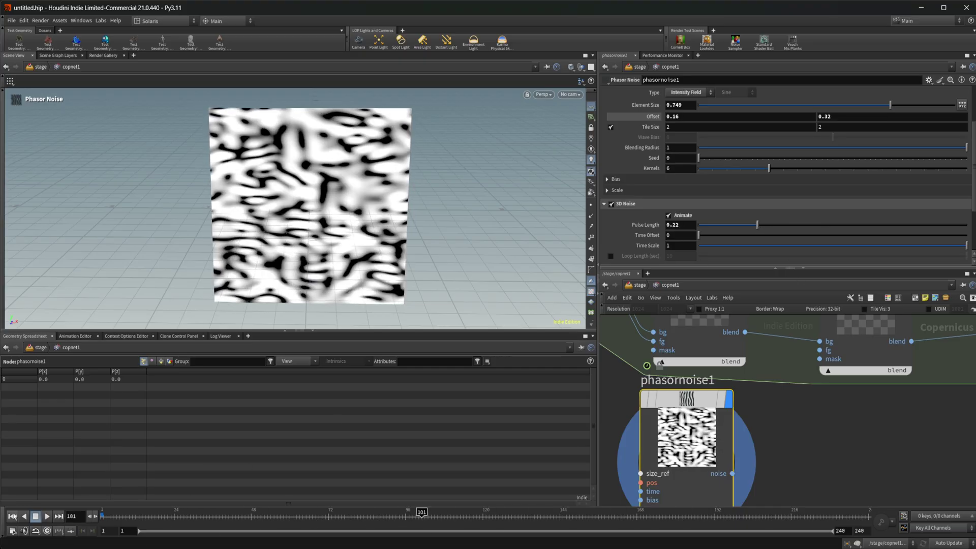
click(12, 516)
click(47, 516)
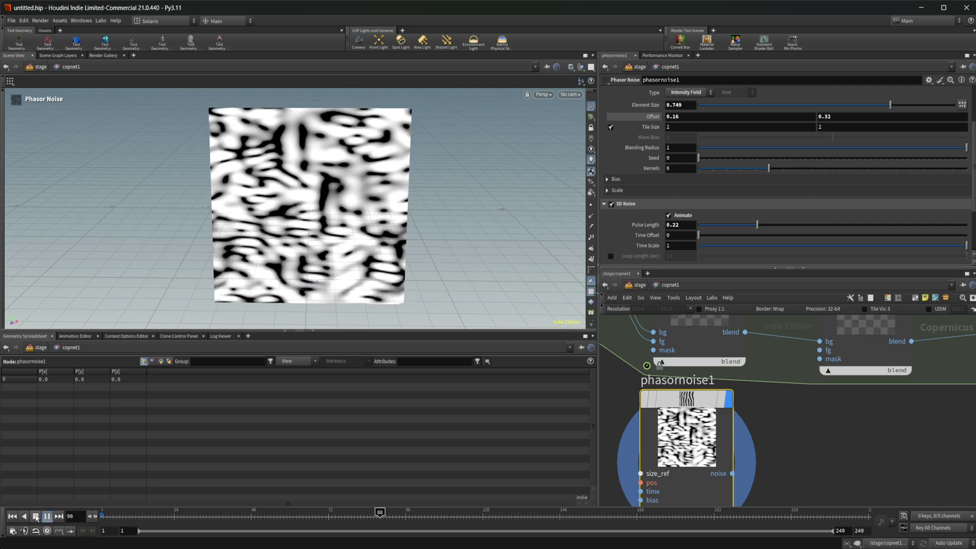
click(36, 516)
Try the Gabor Noise and Phasor Noise pattern types on phasornoise1, and return it to Intensity Field.
scroll(664, 217, down, 2)
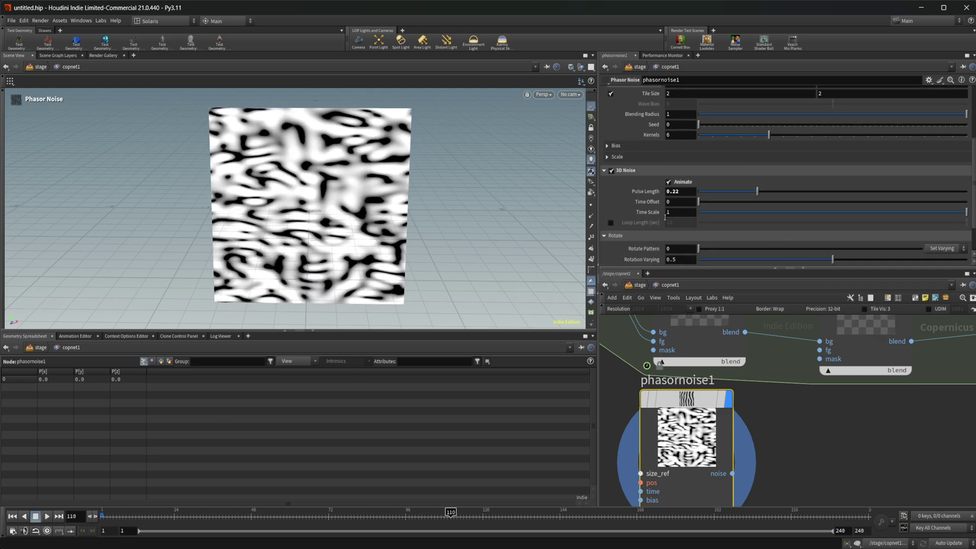
scroll(665, 217, down, 2)
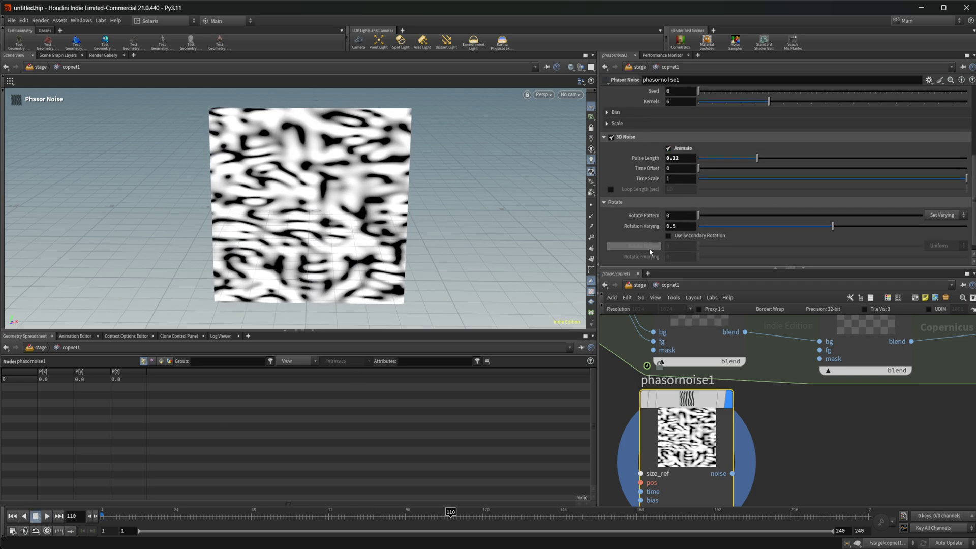
scroll(648, 250, up, 6)
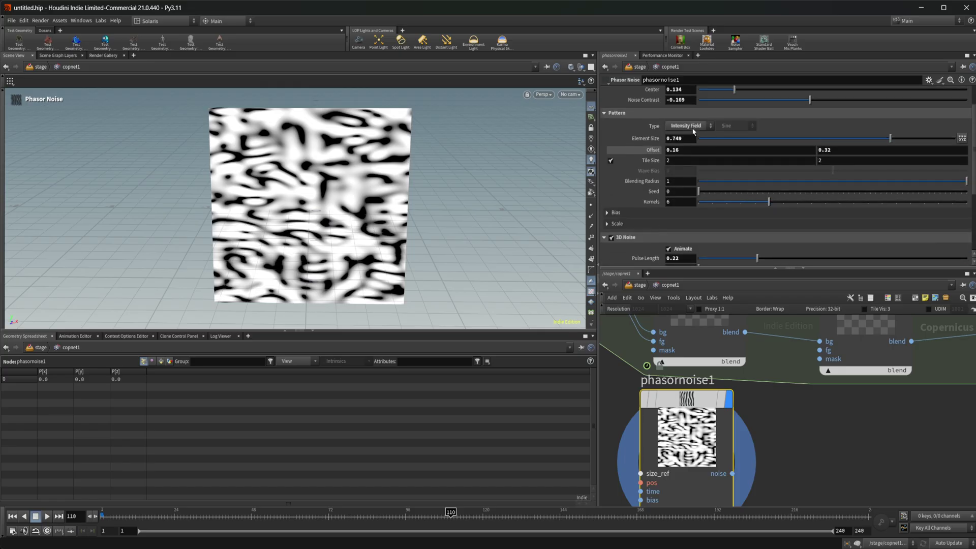
click(689, 127)
click(691, 151)
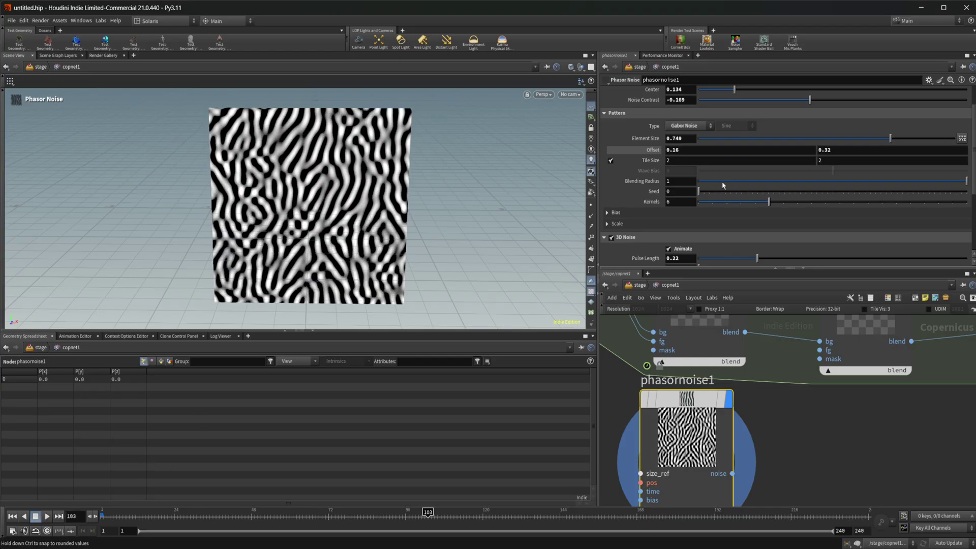
click(689, 125)
click(686, 153)
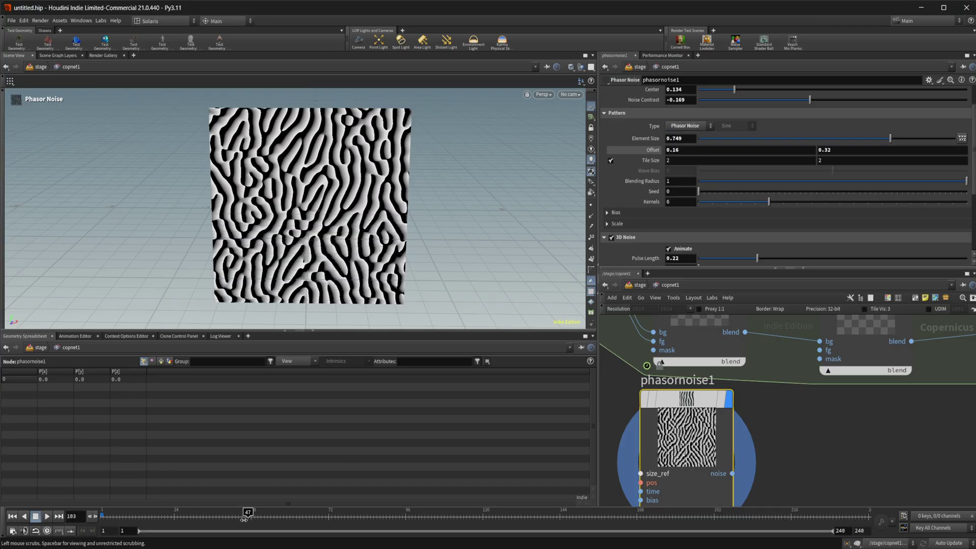
click(685, 127)
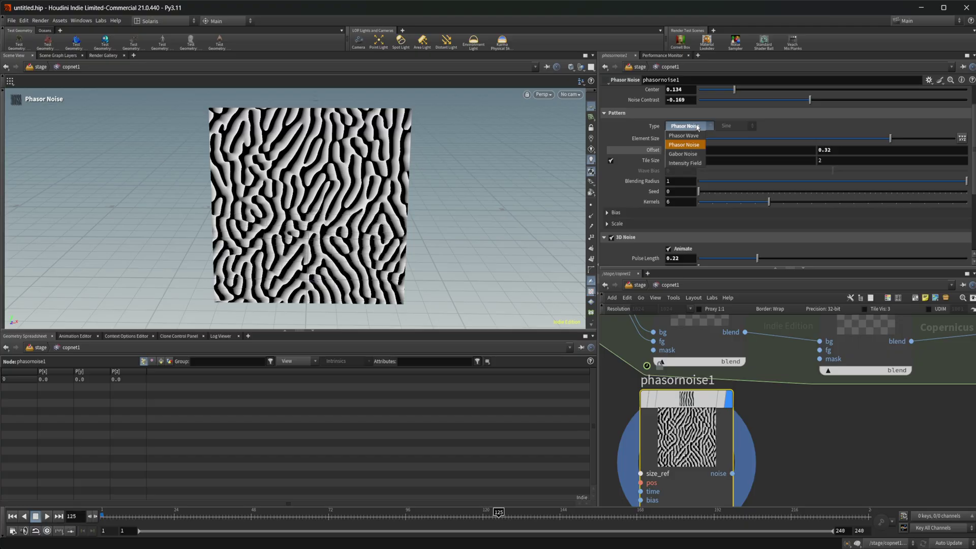
click(684, 162)
Connect phasornoise1's noise output to multiply1's fg input and select multiply1.
click(731, 473)
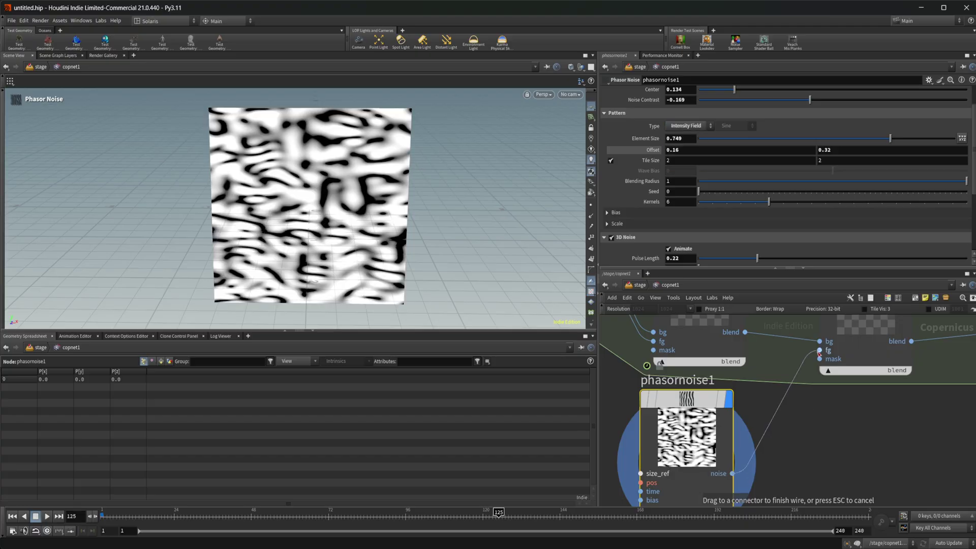
click(770, 341)
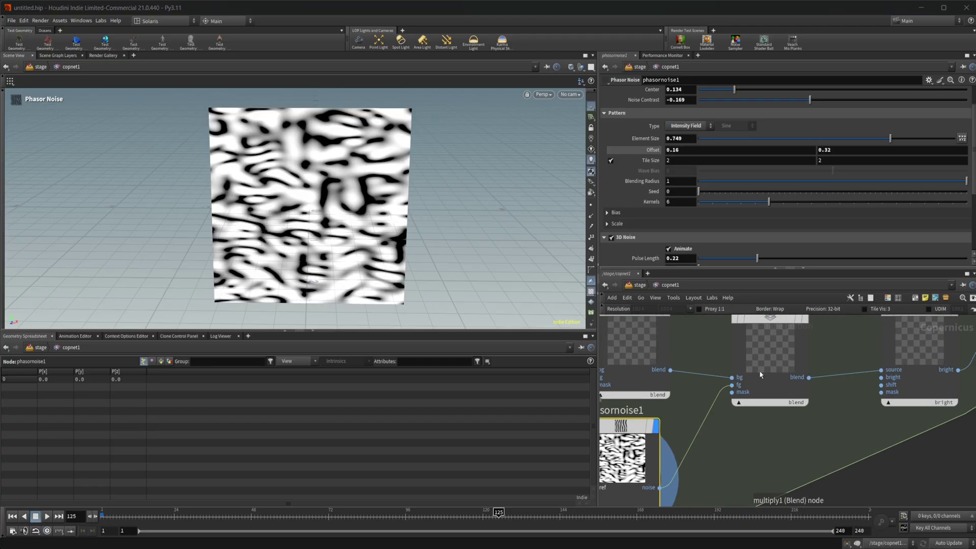
click(771, 357)
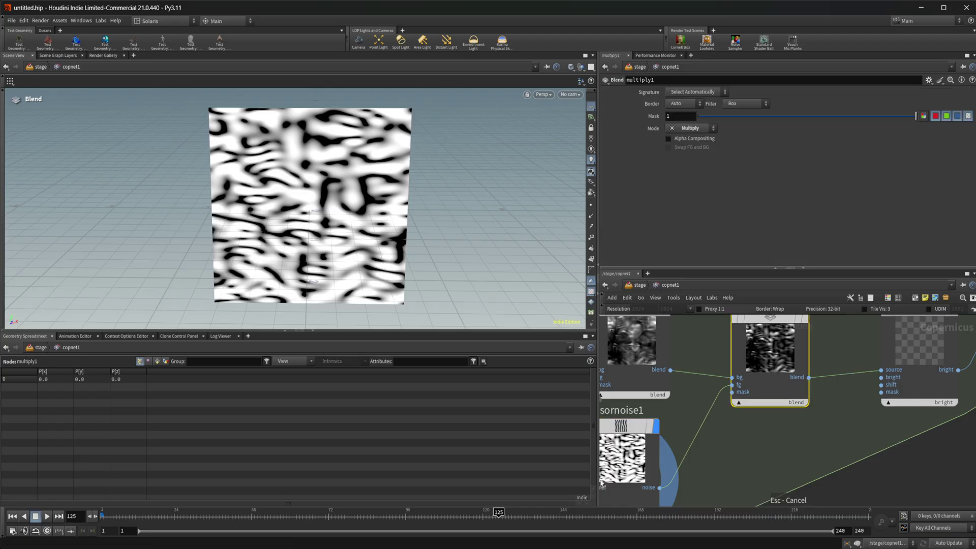
Return to frame 1, display flow_block_end1 and play the flow simulation.
click(13, 516)
scroll(875, 419, down, 3)
click(873, 379)
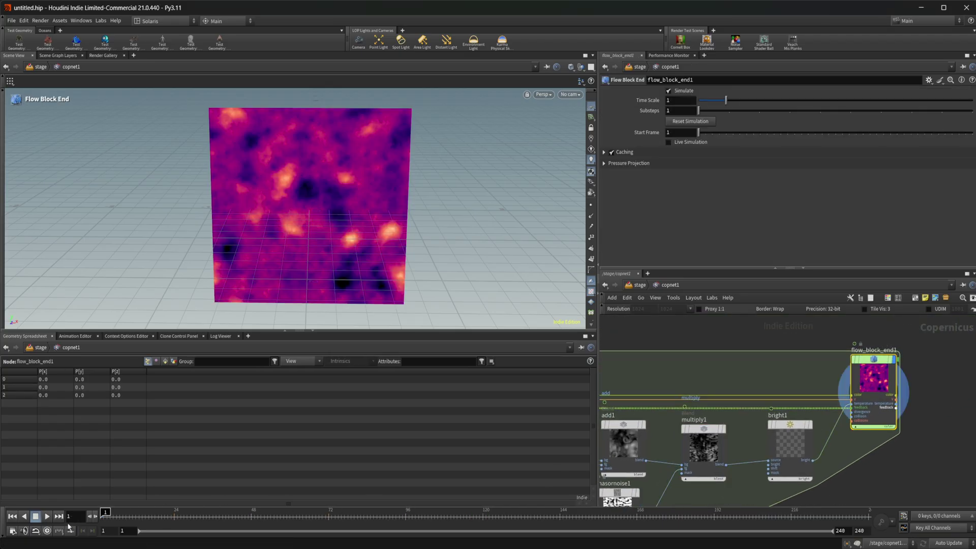
click(46, 516)
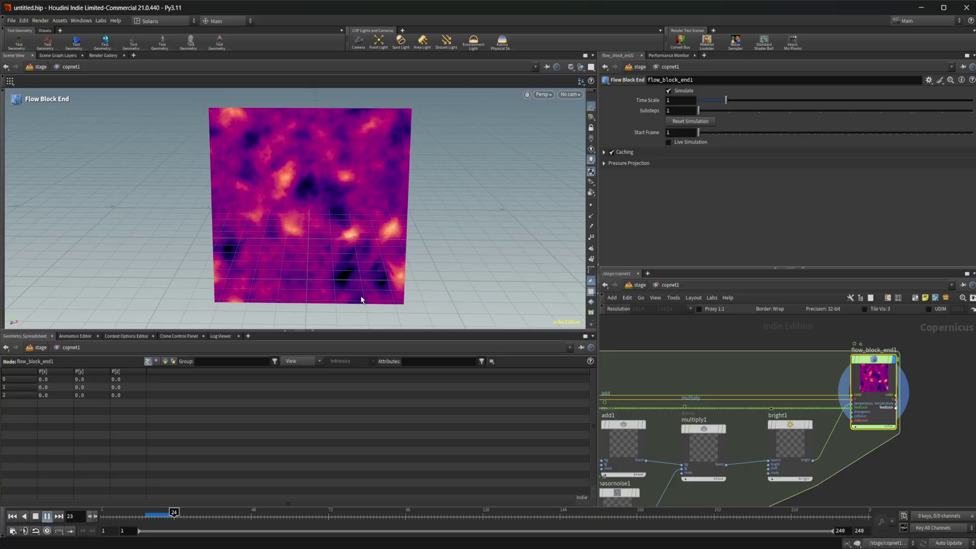
Stop playback at frame 1, enable Live Simulation on flow_block_end1, and run the live simulation before pausing it.
click(35, 517)
click(12, 517)
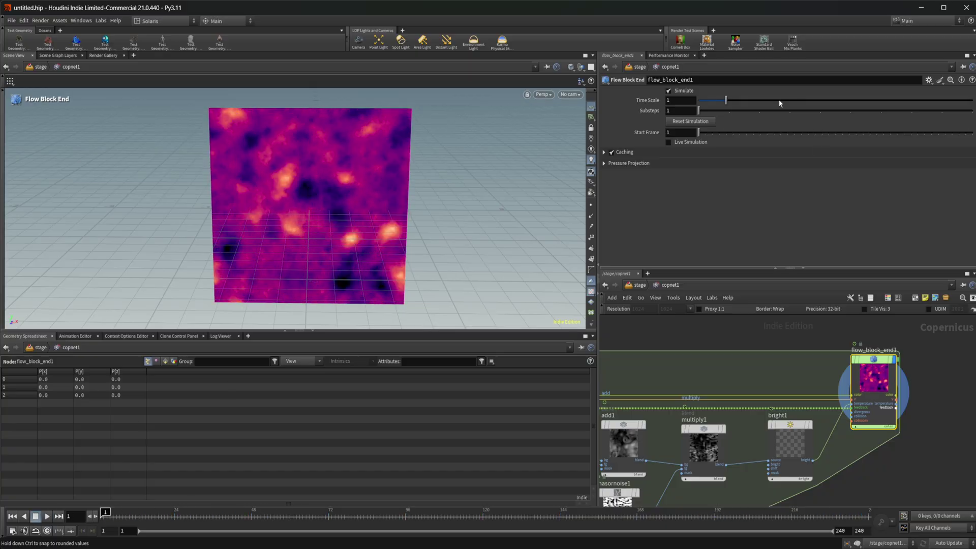
click(685, 143)
click(697, 152)
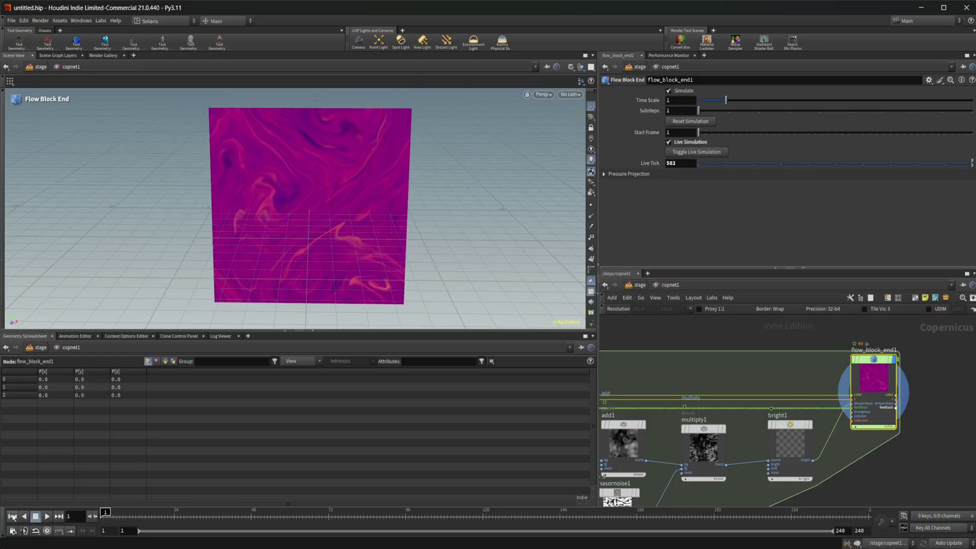
click(696, 154)
Examine the temperature chain inside the flow block, from flow_block_begin1 through add1, multiply1 and bright1 to flow_block_end1.
scroll(806, 426, down, 3)
middle_drag(840, 452, 936, 397)
scroll(794, 432, up, 2)
middle_drag(729, 401, 699, 471)
scroll(838, 422, down, 3)
scroll(729, 447, up, 4)
scroll(755, 415, down, 1)
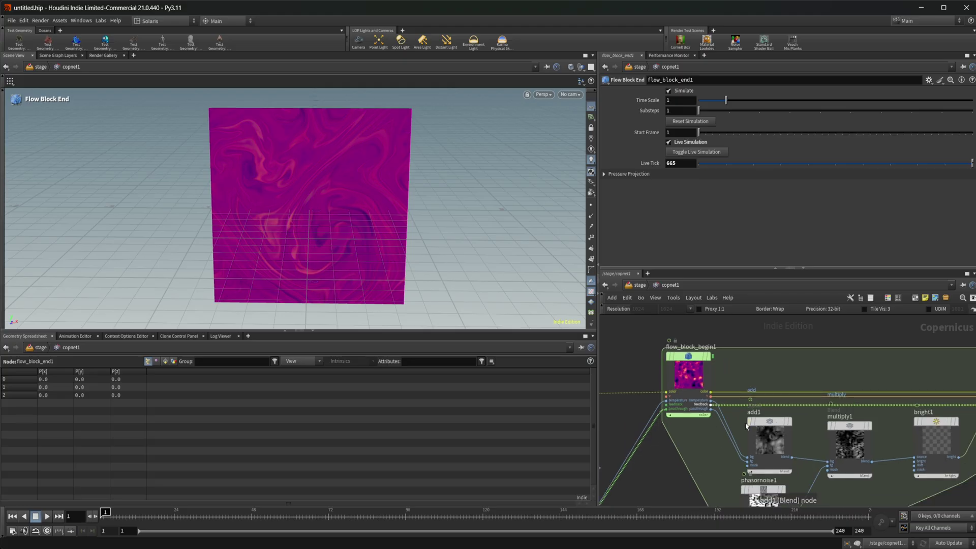
scroll(711, 443, up, 1)
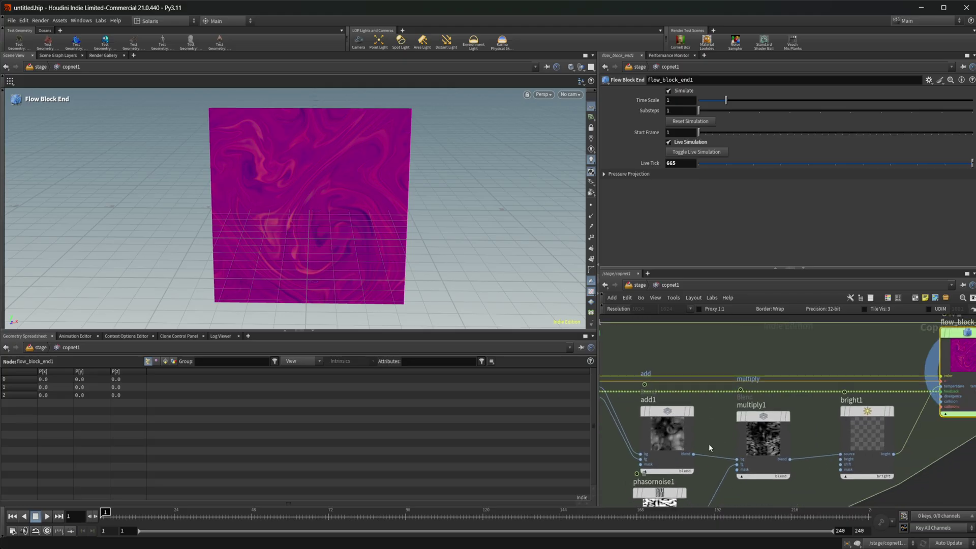
scroll(714, 446, down, 2)
scroll(714, 450, down, 1)
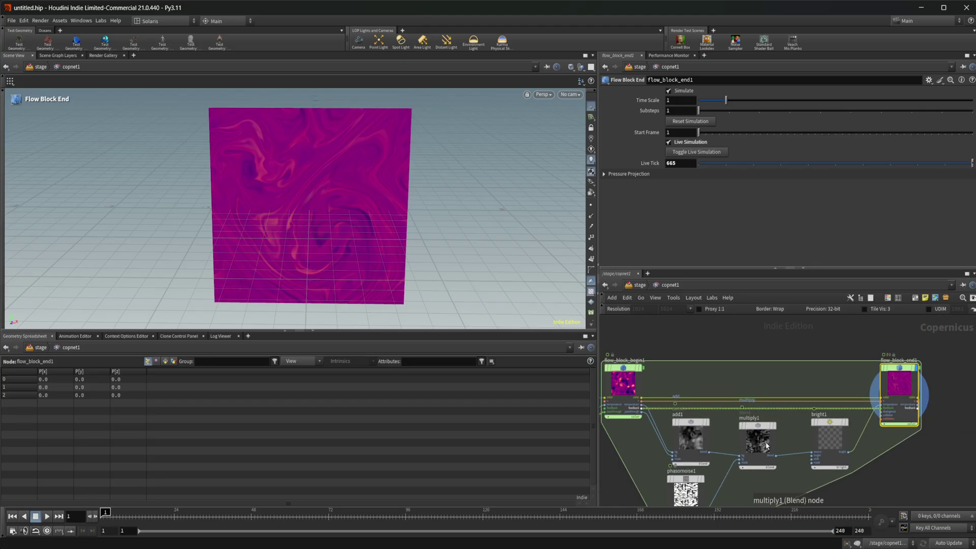
middle_drag(655, 418, 694, 423)
scroll(696, 423, up, 2)
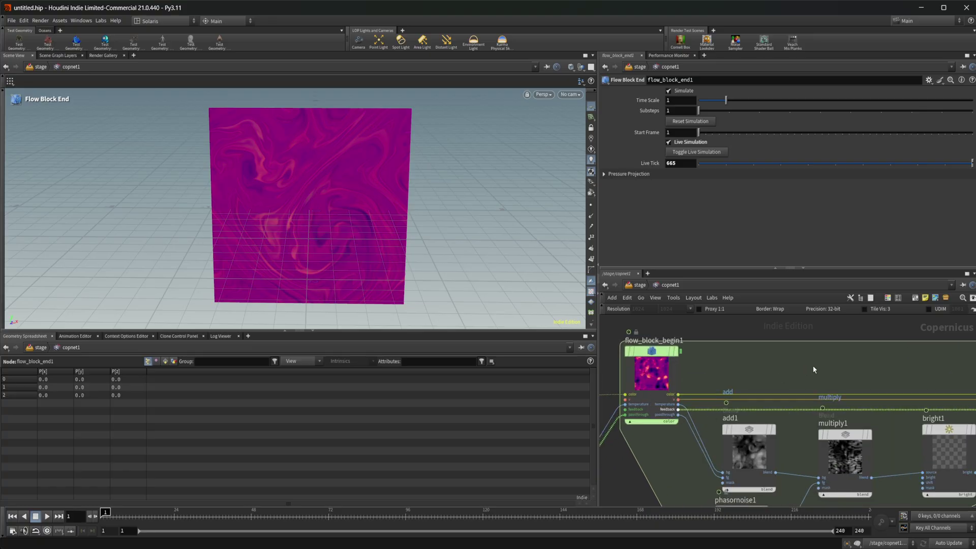
middle_drag(824, 365, 746, 376)
scroll(741, 417, down, 1)
middle_drag(783, 489, 822, 426)
scroll(771, 463, down, 1)
middle_drag(736, 348, 726, 401)
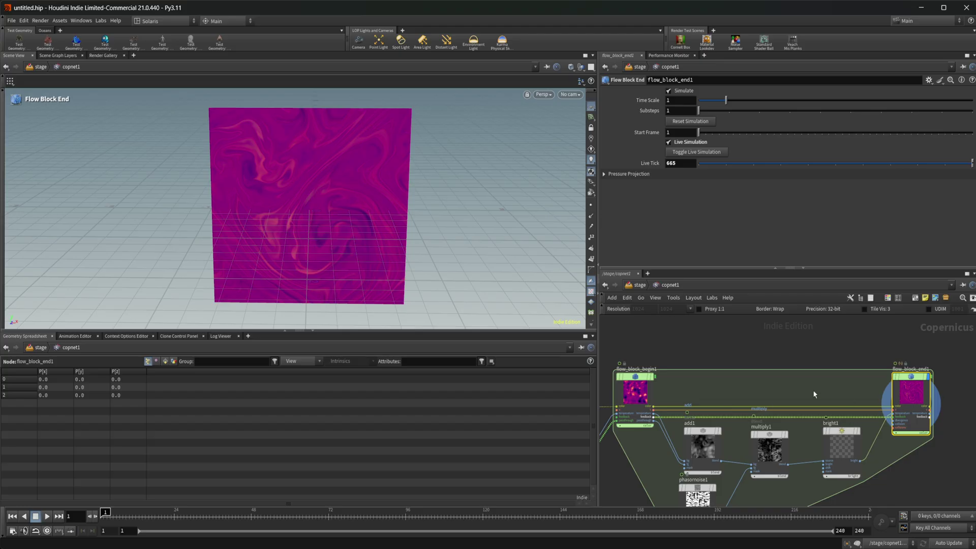
Review the whole COP network, including the source nodes feeding flow_block_begin1 and the phasornoise1 branch inside the block.
scroll(812, 389, down, 2)
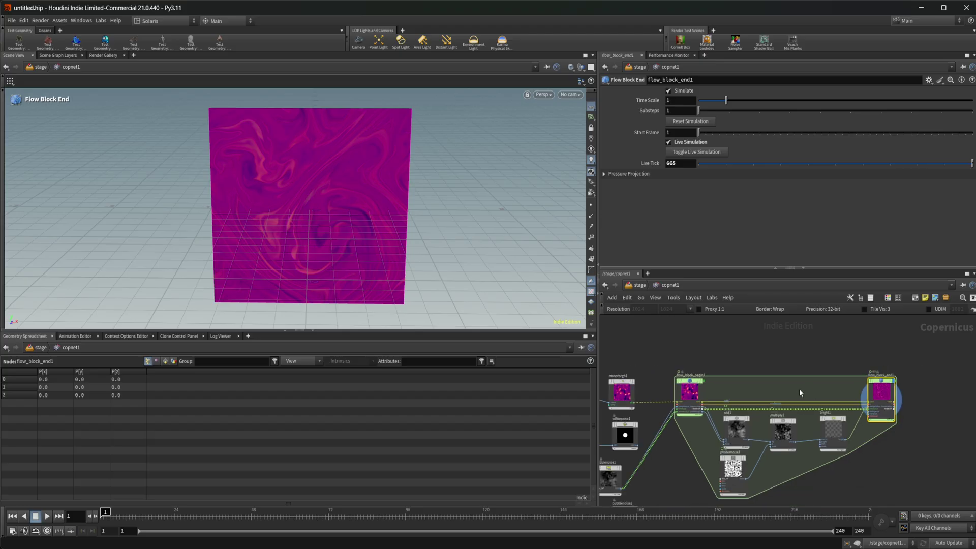
middle_drag(799, 388, 737, 405)
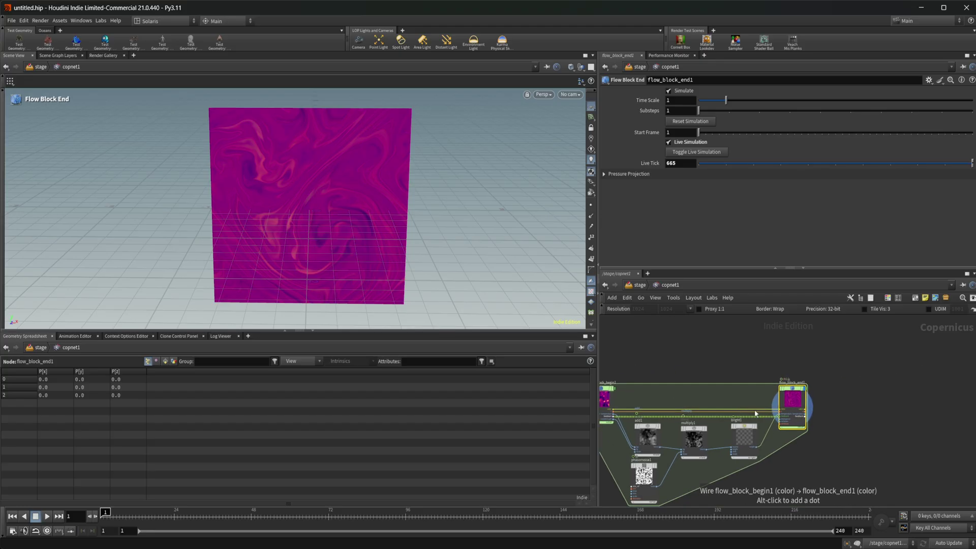
middle_drag(814, 377, 873, 372)
scroll(828, 417, up, 3)
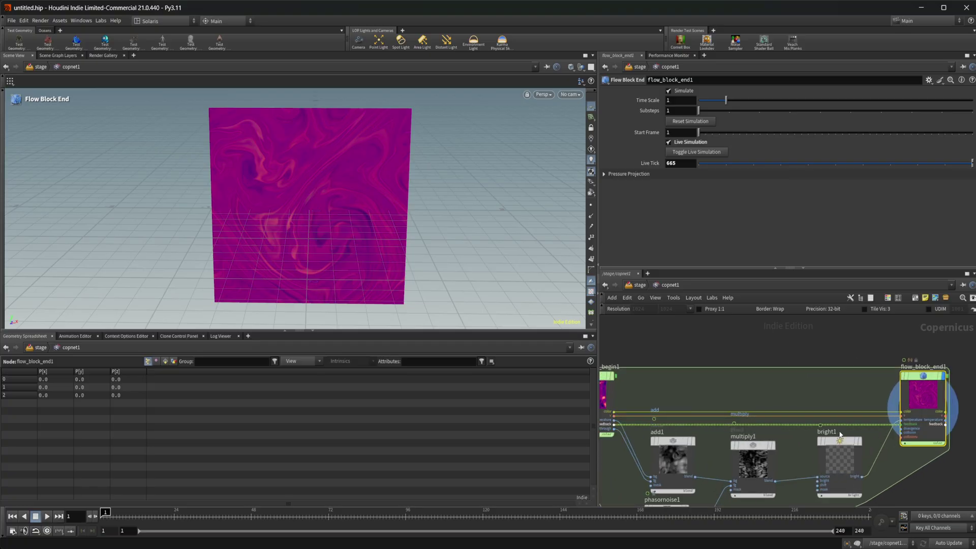
scroll(839, 434, down, 2)
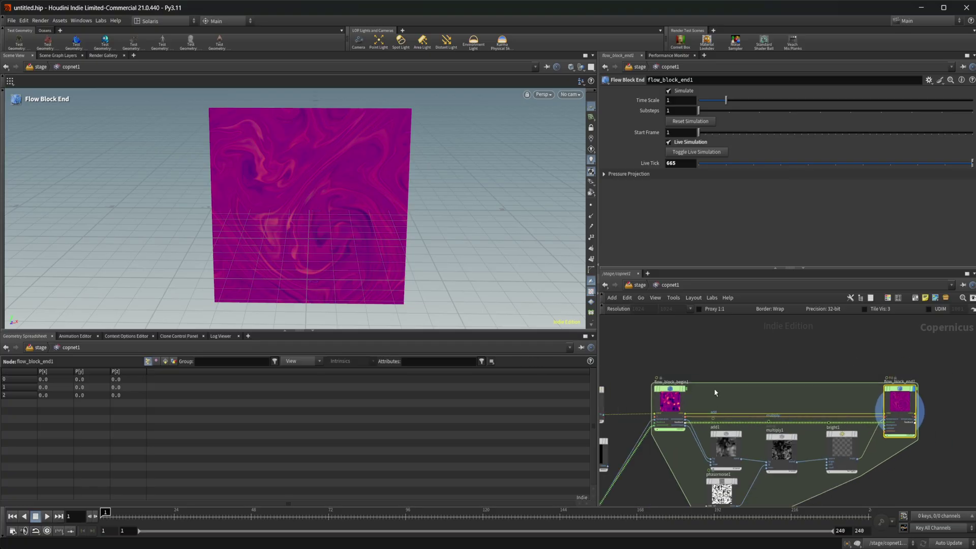
scroll(825, 435, down, 1)
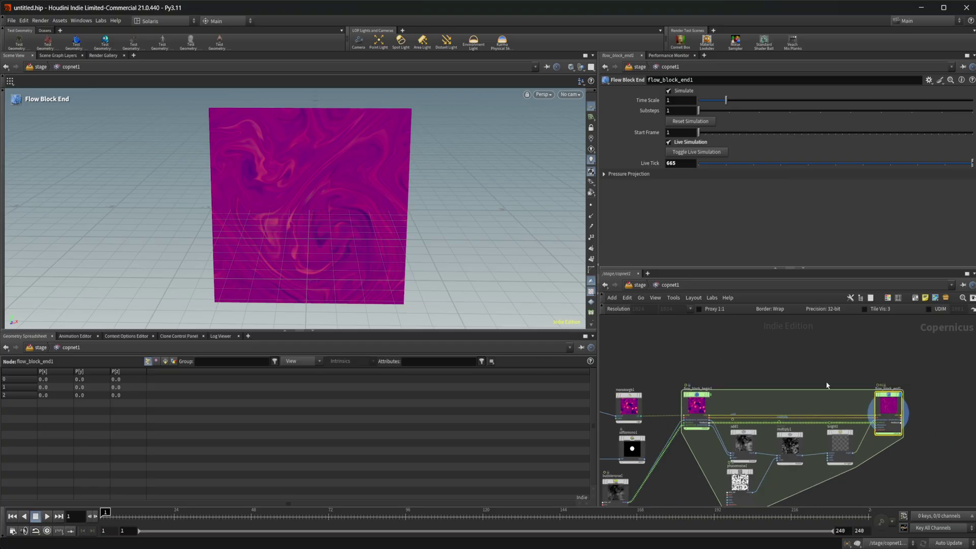
mouse_move(812, 394)
middle_down()
mouse_move(825, 369)
mouse_move(814, 386)
middle_up()
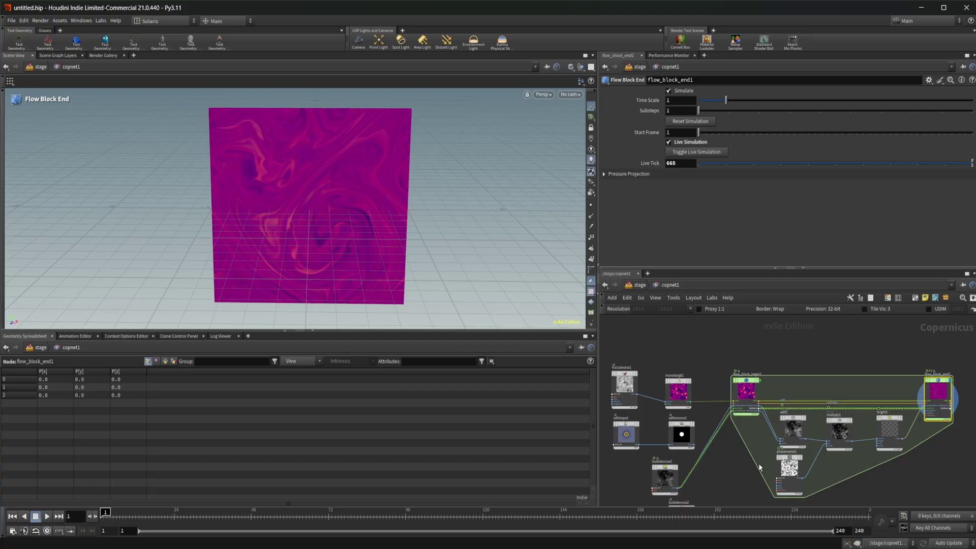
middle_drag(730, 479, 747, 441)
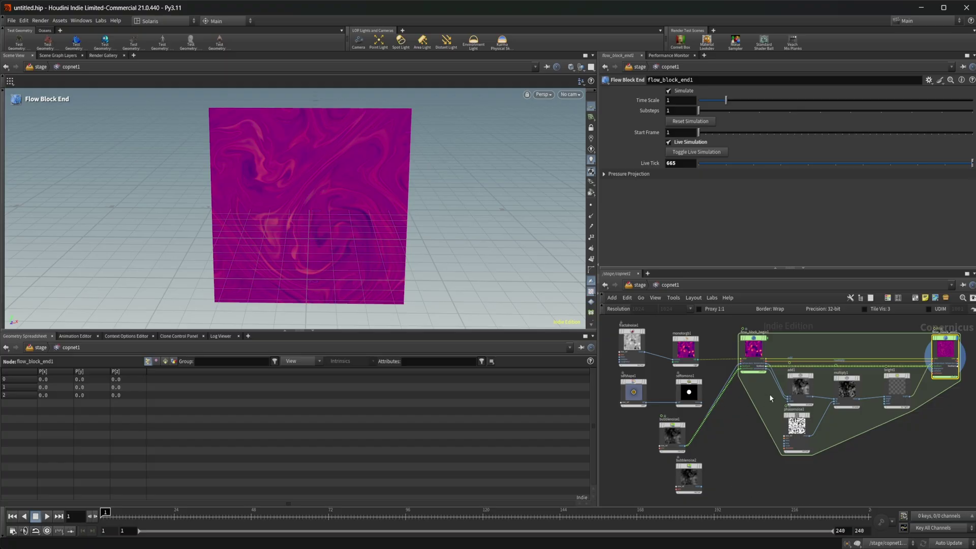
middle_drag(885, 428, 832, 436)
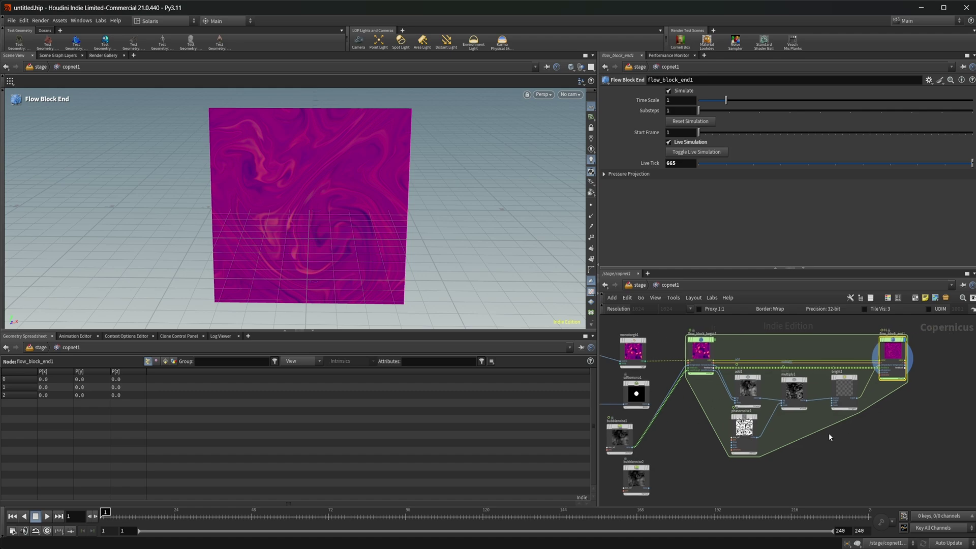